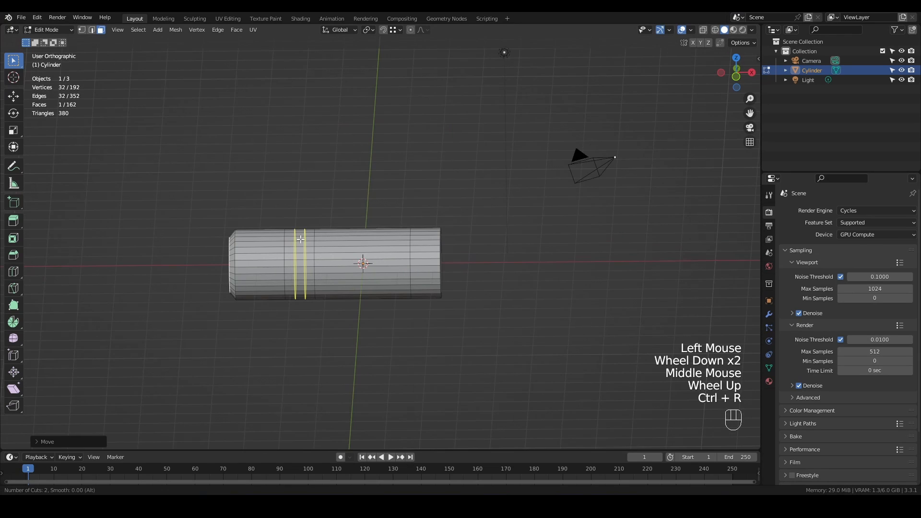
# Add five loop cuts to each of the cylinder's two narrow bands and enable proportional editing with Sphere falloff.
pyautogui.scroll(2, 437, 233)
pyautogui.hotkey('ctrl', 'r')
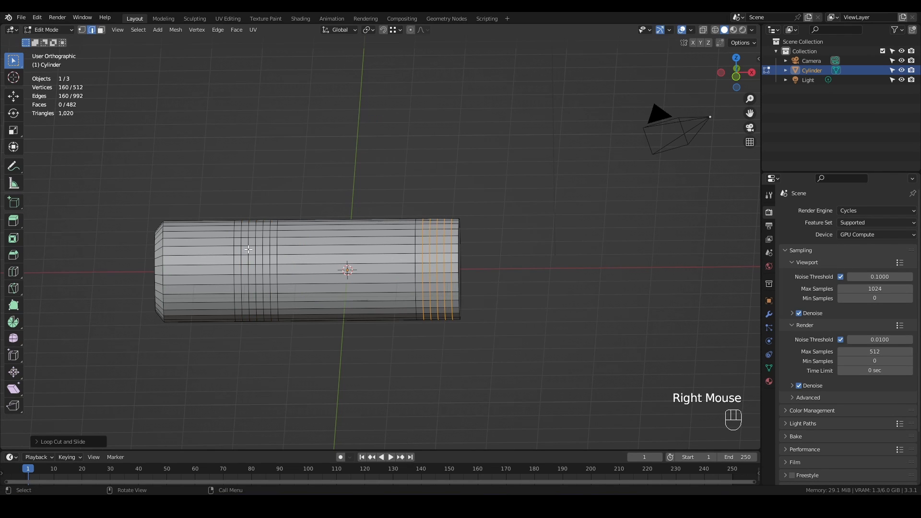
pyautogui.click(422, 30)
pyautogui.click(405, 87)
pyautogui.moveTo(408, 115); pyautogui.dragTo(430, 168, button='middle')
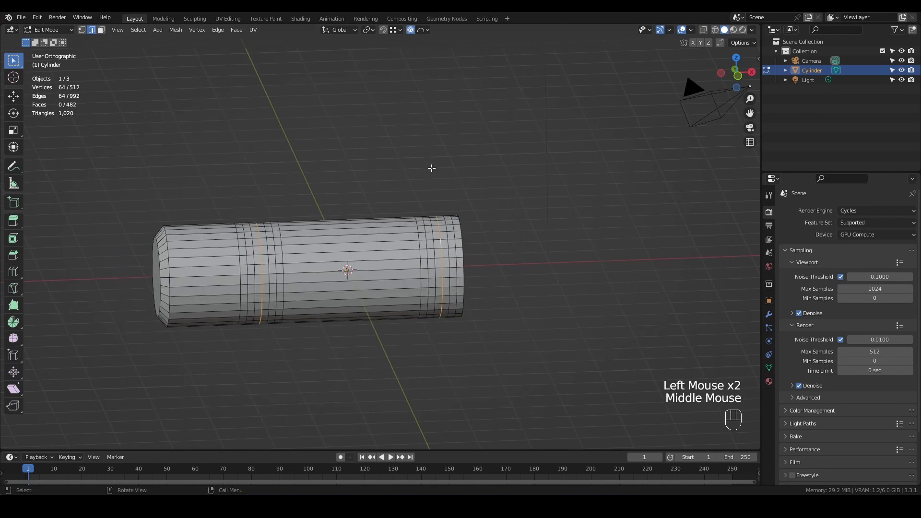
# Scale the middle loops of both bands inward, excluding X, to about 0.76 with proportional size about 0.39, and readjust the groove depth.
pyautogui.press('s')
pyautogui.hotkey('shift', 'x')
pyautogui.scroll(6, 405, 177)
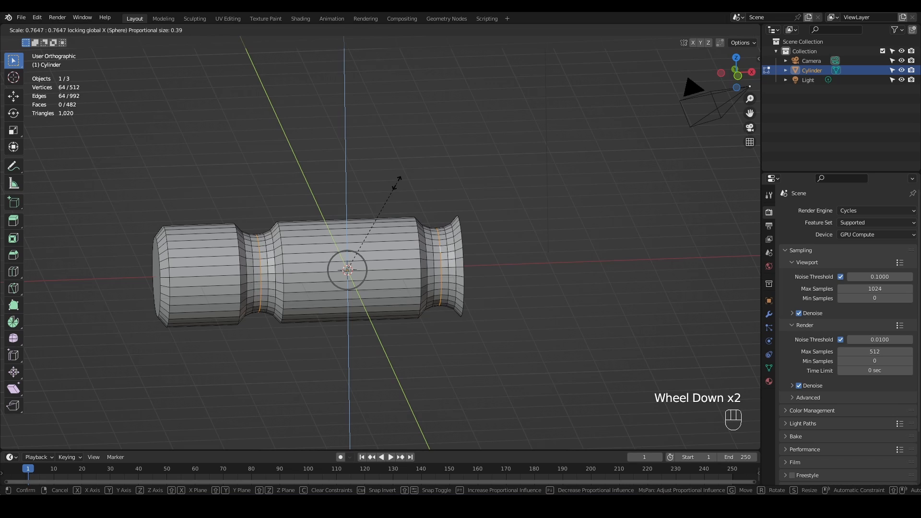
pyautogui.click(398, 179)
pyautogui.moveTo(399, 178); pyautogui.dragTo(436, 269, button='middle')
pyautogui.scroll(4, 452, 236)
pyautogui.press('s')
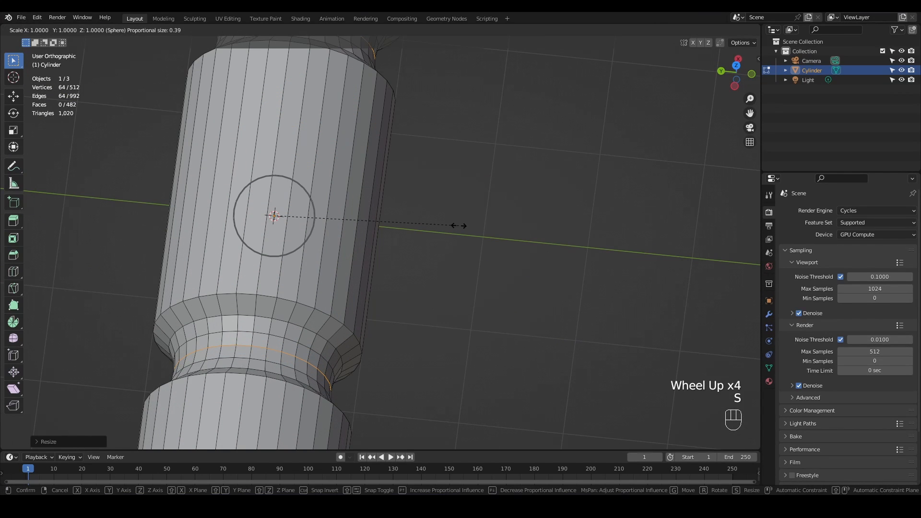
pyautogui.hotkey('shift', 'x')
pyautogui.click(435, 239)
pyautogui.scroll(-4, 390, 264)
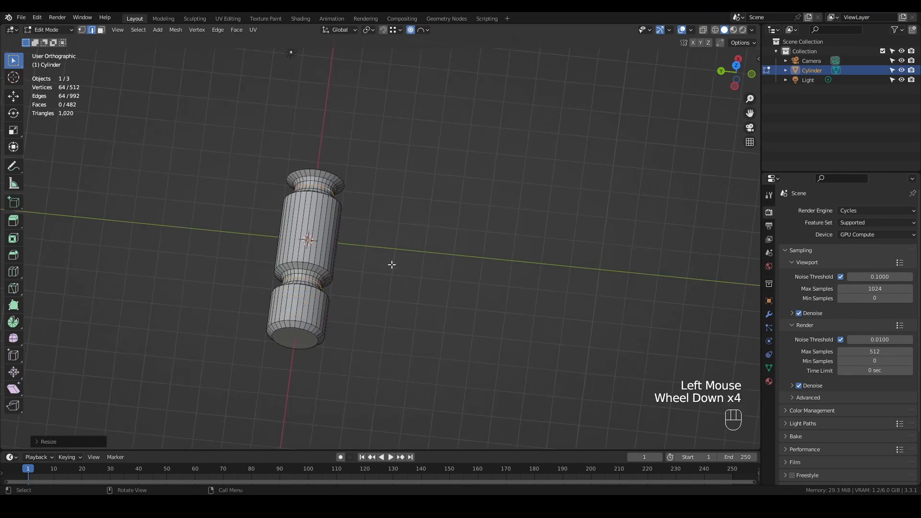
pyautogui.moveTo(391, 263); pyautogui.dragTo(513, 109, button='middle')
pyautogui.scroll(3, 307, 213)
pyautogui.hotkey('ctrl', 'r')
pyautogui.rightClick(307, 212)
pyautogui.scroll(1, 307, 225)
pyautogui.hotkey('ctrl', 'z')
# Add seven evenly spaced loop cuts across the long section between the two grooves.
pyautogui.hotkey('ctrl', 'r')
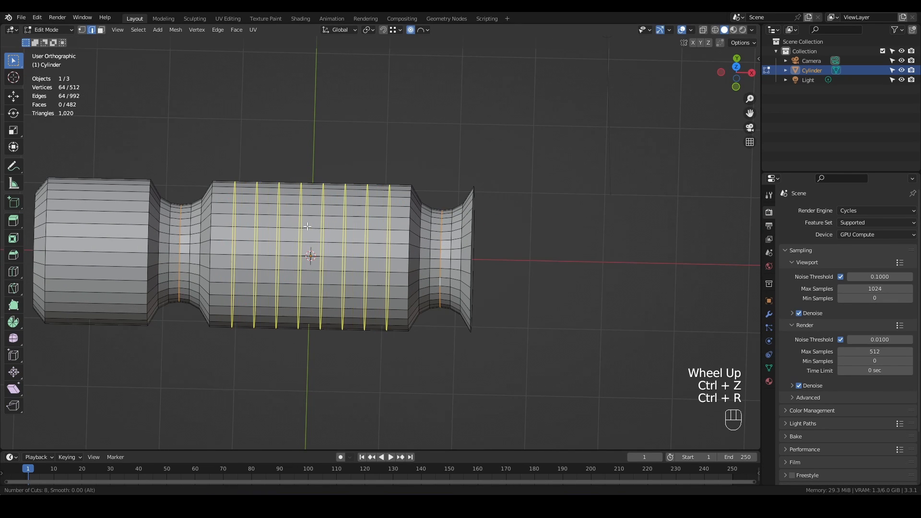
pyautogui.click(308, 226)
pyautogui.rightClick(308, 226)
# Scale the centre loop of the middle section outward, excluding X, to about 1.26 with proportional size about 1.21.
pyautogui.moveTo(308, 225); pyautogui.dragTo(329, 205, button='middle')
pyautogui.keyDown('alt'); pyautogui.click(314, 211); pyautogui.keyUp('alt')
pyautogui.press('s')
pyautogui.hotkey('shift', 'x')
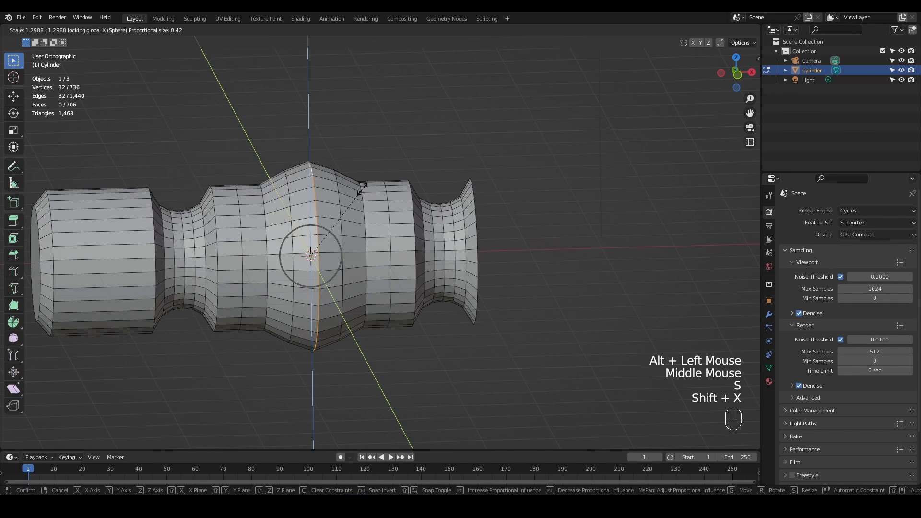
pyautogui.scroll(-9, 364, 192)
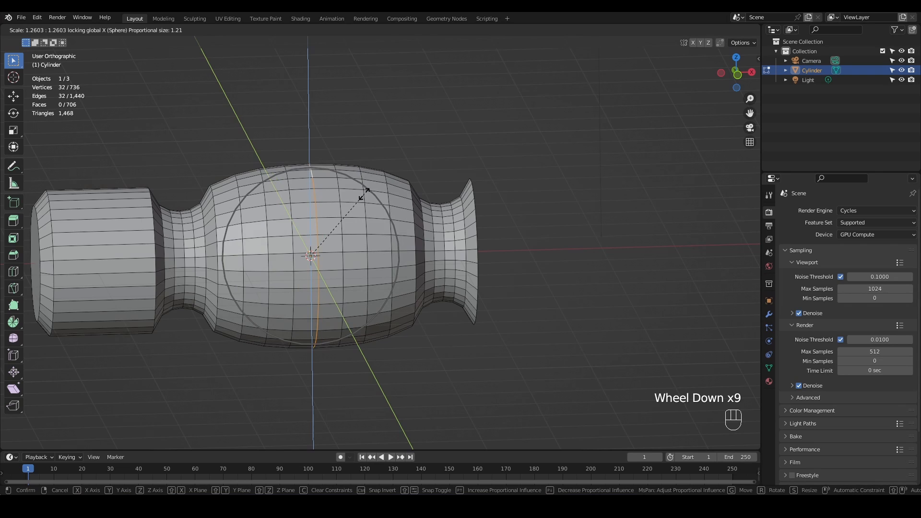
pyautogui.click(364, 191)
# Leave Edit Mode, add a cube and move it along Y to the side of the bulged section.
pyautogui.scroll(-2, 477, 71)
pyautogui.moveTo(477, 71); pyautogui.dragTo(366, 218, button='middle')
pyautogui.scroll(1, 287, 210)
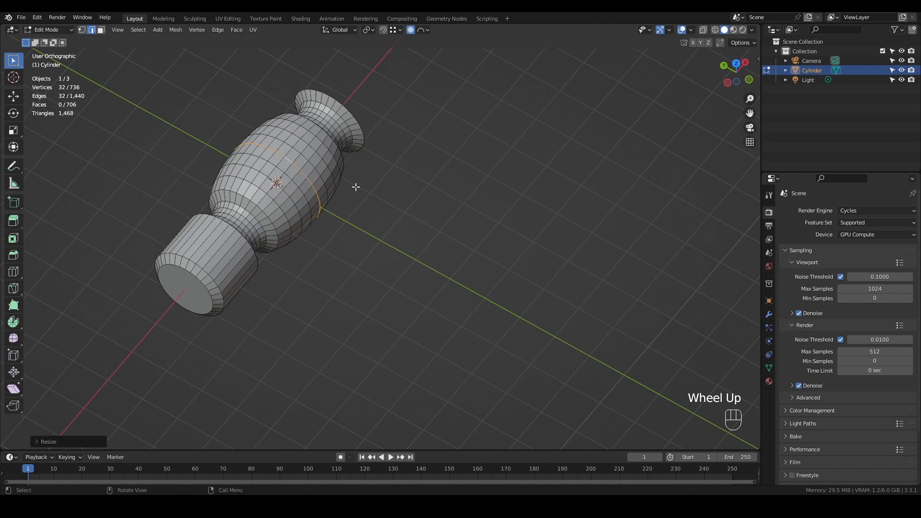
pyautogui.press('Tab')
pyautogui.hotkey('shift', 'a')
pyautogui.click(407, 191)
pyautogui.press('g')
pyautogui.press('x')
pyautogui.press('y')
pyautogui.click(300, 203)
# Snap the cube into place against the bulged section and scale it along X and Z to cover the area to cut.
pyautogui.scroll(2, 300, 203)
pyautogui.moveTo(300, 203); pyautogui.dragTo(411, 230, button='middle')
pyautogui.scroll(1, 318, 234)
pyautogui.press('g')
pyautogui.keyDown('ctrl'); pyautogui.click(292, 251); pyautogui.keyUp('ctrl')
pyautogui.scroll(-2, 292, 251)
pyautogui.press('s')
pyautogui.press('x')
pyautogui.click(369, 247)
pyautogui.press('s')
pyautogui.press('z')
pyautogui.click(375, 198)
pyautogui.press('s')
pyautogui.press('x')
pyautogui.click(423, 241)
pyautogui.scroll(2, 318, 241)
pyautogui.moveTo(317, 241); pyautogui.dragTo(304, 243, button='middle')
pyautogui.scroll(4, 304, 243)
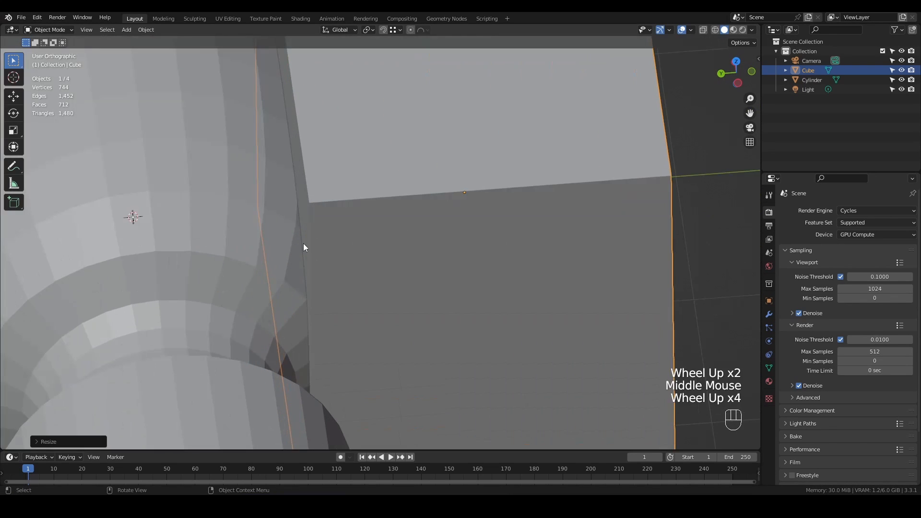
pyautogui.click(303, 235)
pyautogui.press('g')
pyautogui.press('y')
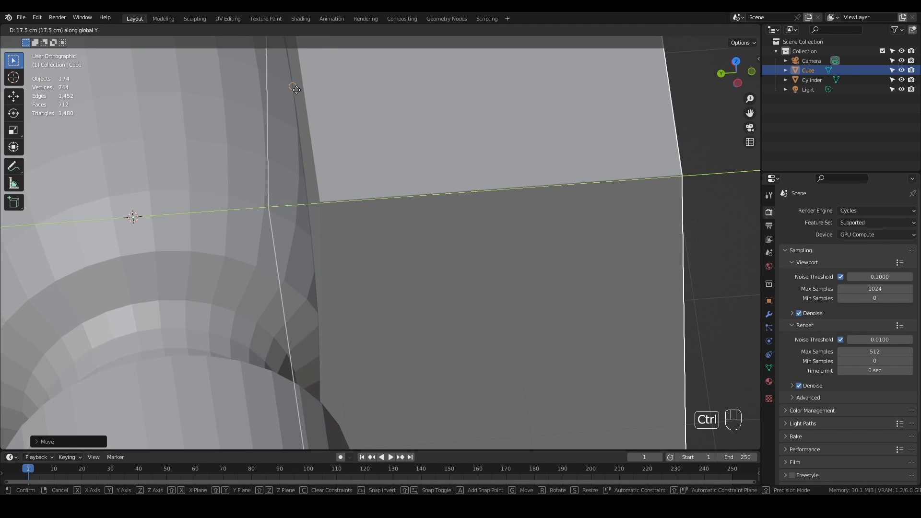
pyautogui.rightClick(295, 90)
pyautogui.hotkey('ctrl', 'z')
# Add a Boolean Difference modifier to the cylinder with the cube as its object, and apply it.
pyautogui.scroll(-3, 298, 99)
pyautogui.moveTo(299, 98); pyautogui.dragTo(211, 269, button='middle')
pyautogui.click(211, 268)
pyautogui.click(769, 315)
pyautogui.click(847, 211)
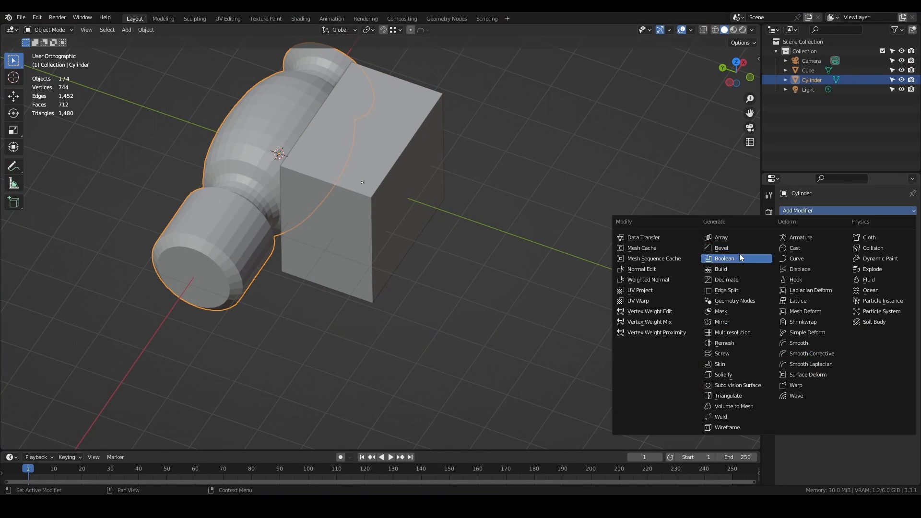
pyautogui.click(725, 259)
pyautogui.click(899, 288)
pyautogui.click(402, 149)
pyautogui.click(402, 149)
pyautogui.click(225, 149)
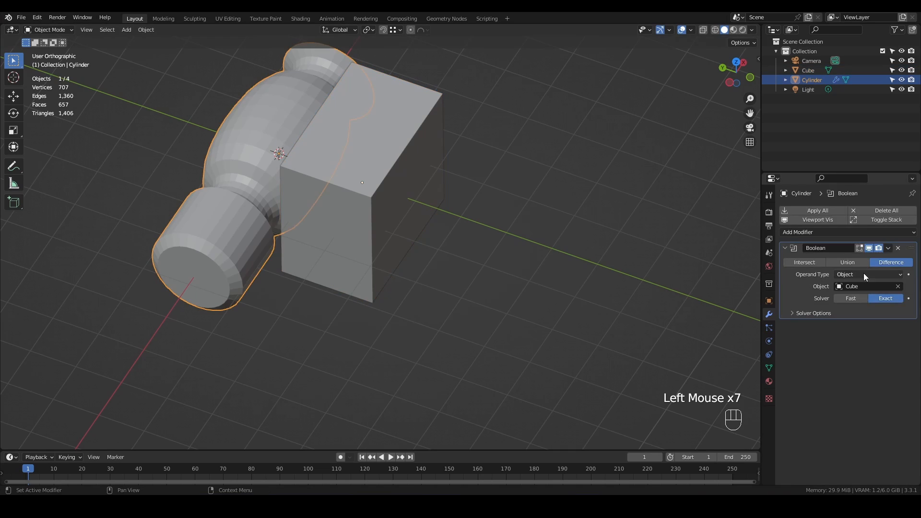
pyautogui.hotkey('ctrl', 'a')
# Delete the cutting cube and open the cylinder mesh in Edit Mode.
pyautogui.click(425, 133)
pyautogui.press('x')
pyautogui.press('x')
pyautogui.moveTo(424, 168); pyautogui.dragTo(346, 129, button='middle')
pyautogui.scroll(3, 347, 129)
pyautogui.click(346, 129)
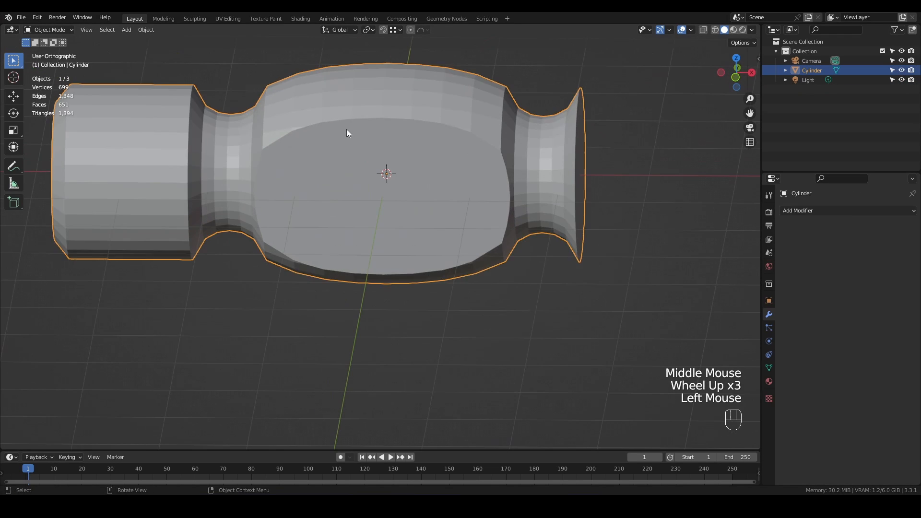
pyautogui.press('Tab')
pyautogui.moveTo(408, 144); pyautogui.dragTo(447, 158, button='middle')
pyautogui.scroll(3, 447, 157)
pyautogui.click(446, 158)
pyautogui.press('i')
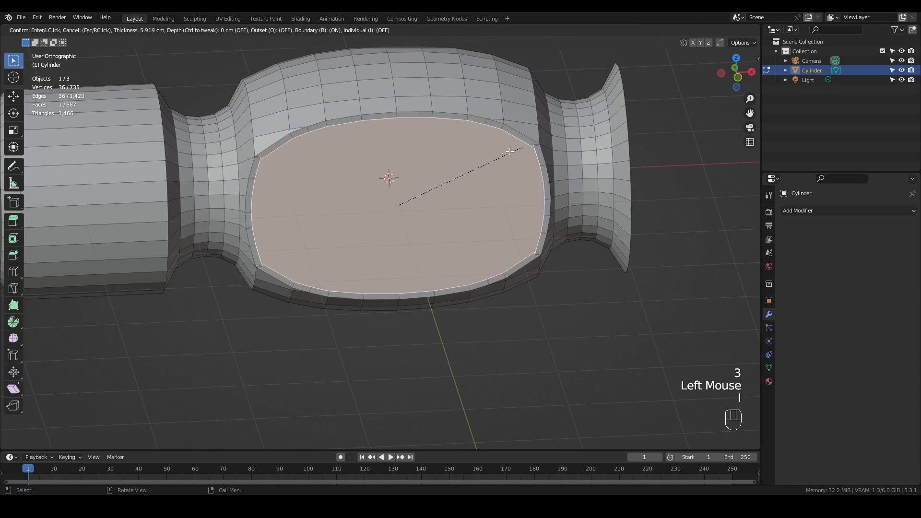
pyautogui.click(501, 149)
pyautogui.hotkey('ctrl', 'z')
# Select the whole cylinder mesh and merge its duplicate vertices by distance.
pyautogui.press('a')
pyautogui.moveTo(501, 150); pyautogui.dragTo(287, 165, button='middle')
pyautogui.scroll(2, 287, 165)
pyautogui.scroll(11, 315, 175)
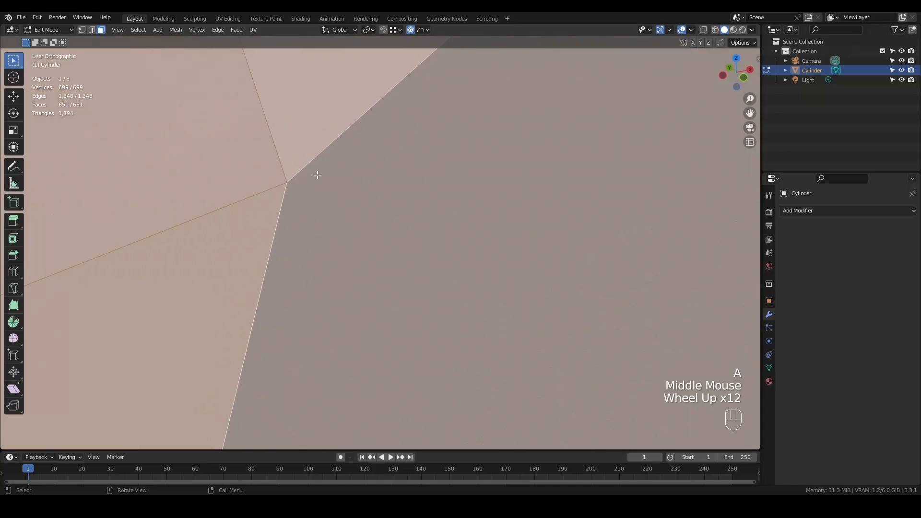
pyautogui.scroll(-5, 320, 175)
pyautogui.press('m')
pyautogui.click(320, 175)
pyautogui.scroll(-4, 321, 177)
# Inset the large flat face cut into the bulged section.
pyautogui.scroll(1, 469, 177)
pyautogui.click(464, 200)
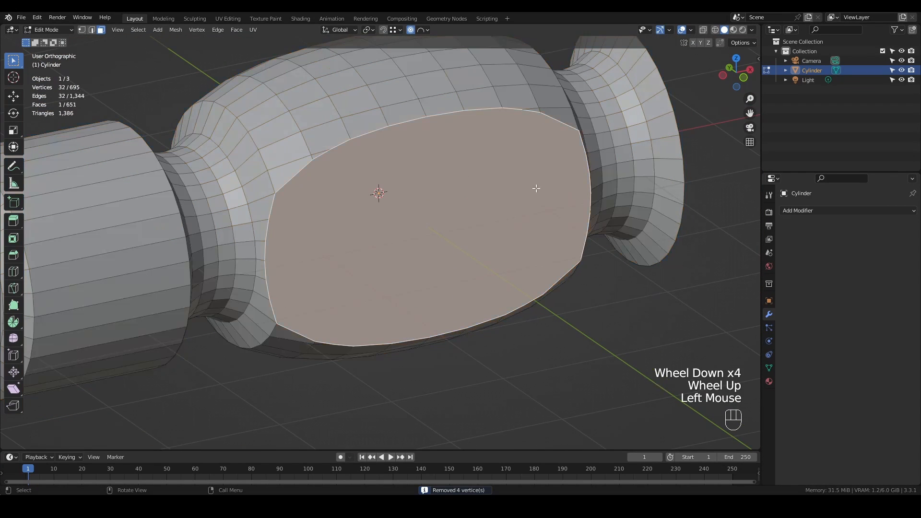
pyautogui.press('i')
pyautogui.click(499, 185)
# Delete the inner face of the inset and close the opening with Grid Fill.
pyautogui.scroll(-2, 468, 173)
pyautogui.moveTo(467, 173); pyautogui.dragTo(399, 245, button='middle')
pyautogui.scroll(3, 401, 197)
pyautogui.press('x')
pyautogui.click(400, 202)
pyautogui.press('2')
pyautogui.keyDown('alt'); pyautogui.click(400, 198); pyautogui.keyUp('alt')
pyautogui.hotkey('ctrl', 'f')
pyautogui.click(400, 197)
# Dissolve the surplus edges at the corners of the grid-filled flat on the side nearest the plain cylinder end.
pyautogui.moveTo(365, 196); pyautogui.dragTo(357, 235, button='middle')
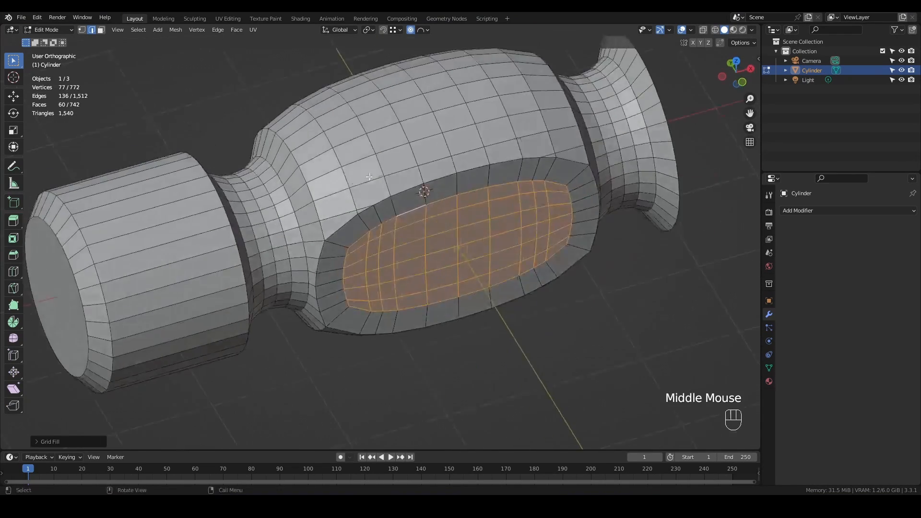
pyautogui.scroll(4, 357, 235)
pyautogui.scroll(-2, 516, 160)
pyautogui.scroll(1, 516, 159)
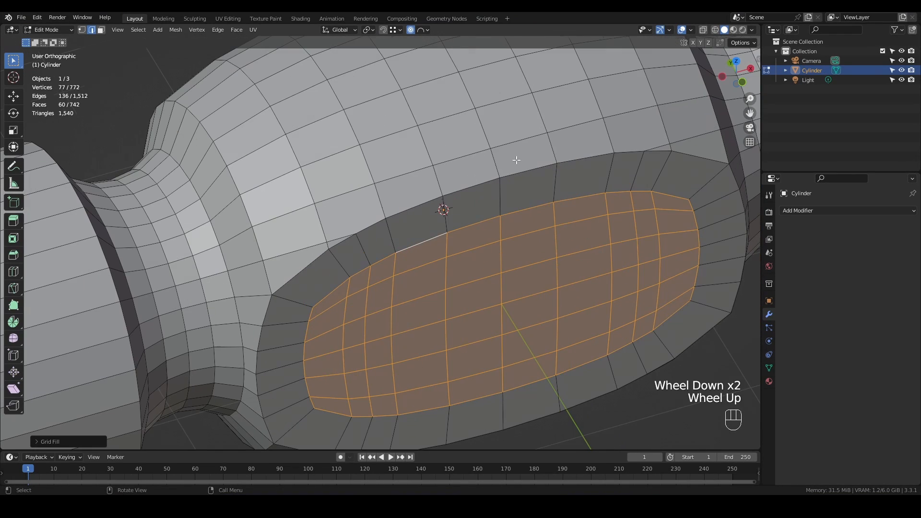
pyautogui.click(342, 239)
pyautogui.hotkey('ctrl', 'x')
pyautogui.scroll(-1, 377, 307)
pyautogui.scroll(1, 391, 364)
pyautogui.click(369, 370)
pyautogui.keyDown('ctrl'); pyautogui.click(361, 241); pyautogui.keyUp('ctrl')
pyautogui.hotkey('ctrl', 'x')
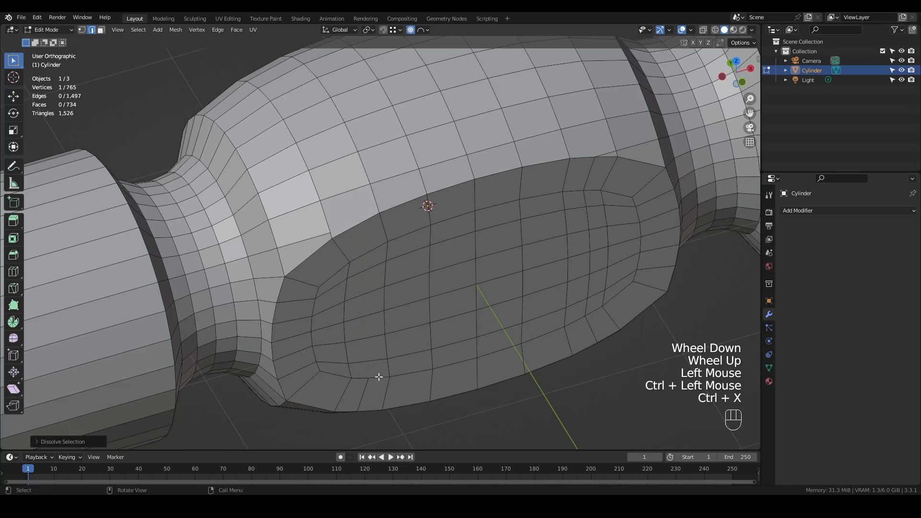
# Knife-cut an edge line through the faces just above the flat and dissolve the unneeded edges.
pyautogui.press('k')
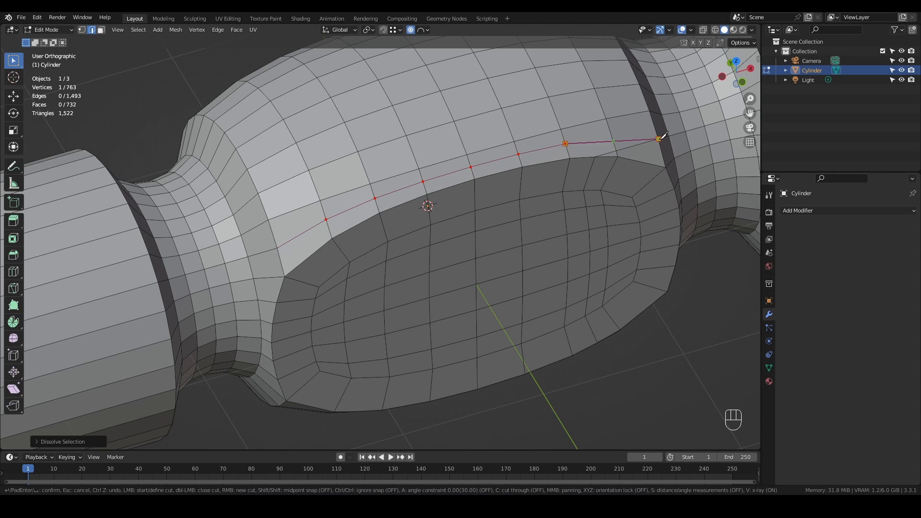
pyautogui.press('Return')
pyautogui.click(593, 163)
pyautogui.keyDown('ctrl'); pyautogui.click(590, 324); pyautogui.keyUp('ctrl')
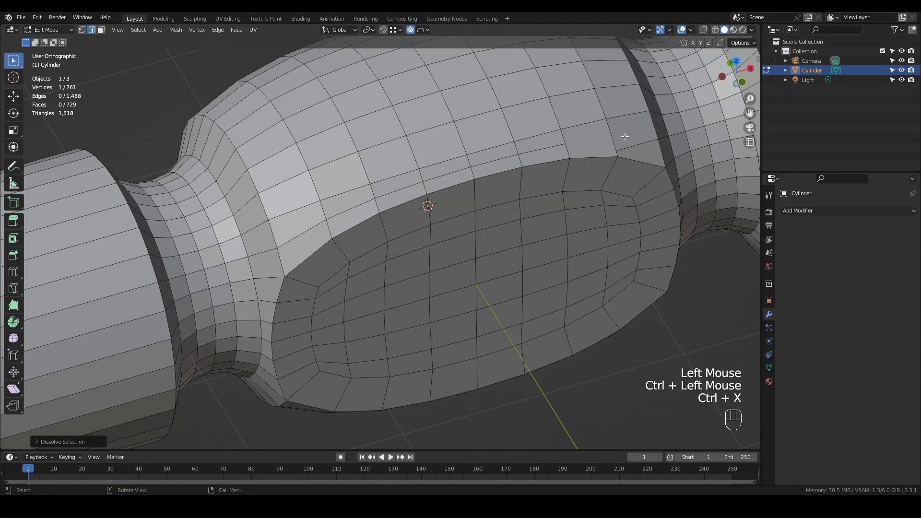
pyautogui.scroll(-2, 571, 140)
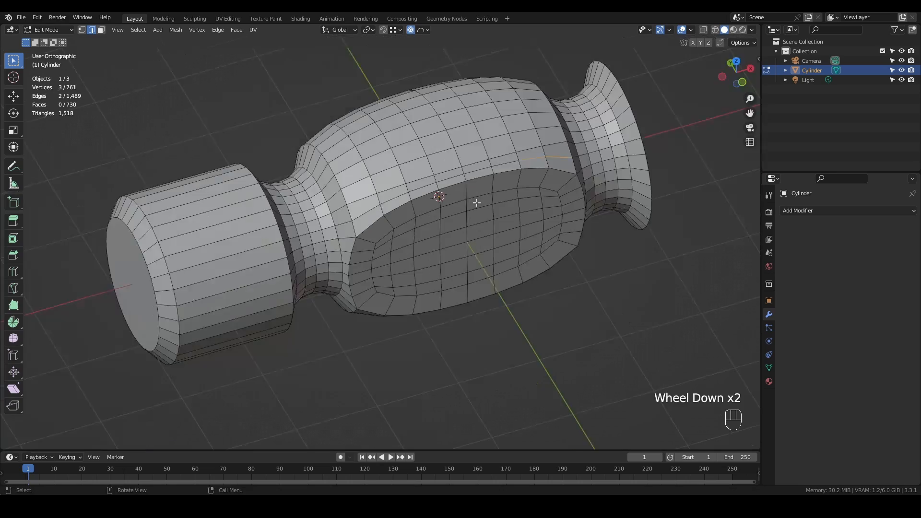
pyautogui.scroll(1, 480, 142)
# Symmetrize the whole mesh across Y so that the flat is repeated on the opposite side, and clear the selection.
pyautogui.moveTo(571, 141); pyautogui.dragTo(410, 148, button='middle')
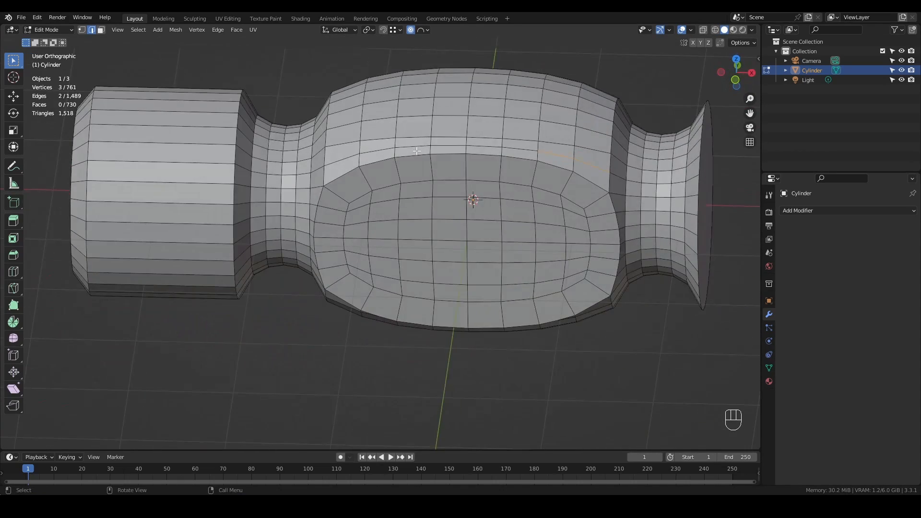
pyautogui.scroll(-2, 410, 149)
pyautogui.scroll(2, 410, 149)
pyautogui.press('a')
pyautogui.press('q')
pyautogui.click(406, 131)
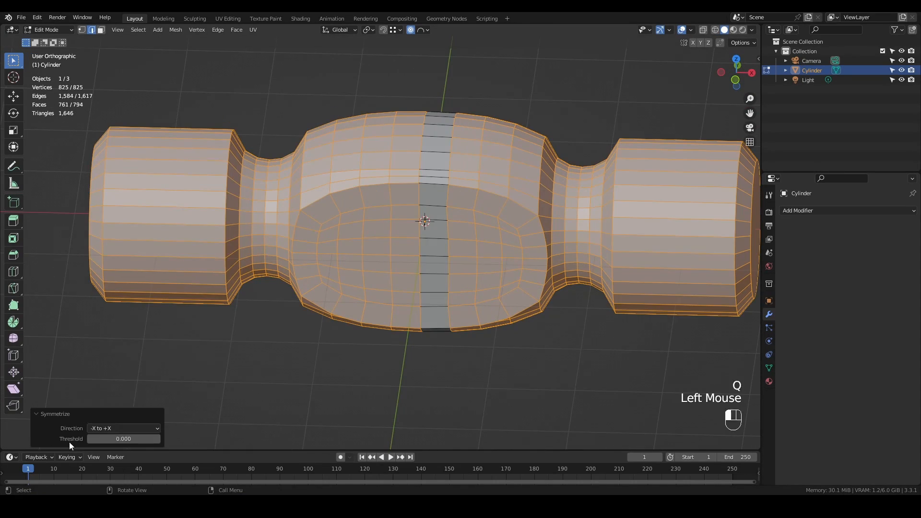
pyautogui.click(124, 424)
pyautogui.click(108, 392)
pyautogui.scroll(-2, 535, 260)
pyautogui.hotkey('alt', 'a')
# Delete the two cap faces closing the flared end of the cylinder.
pyautogui.moveTo(535, 259); pyautogui.dragTo(493, 246, button='middle')
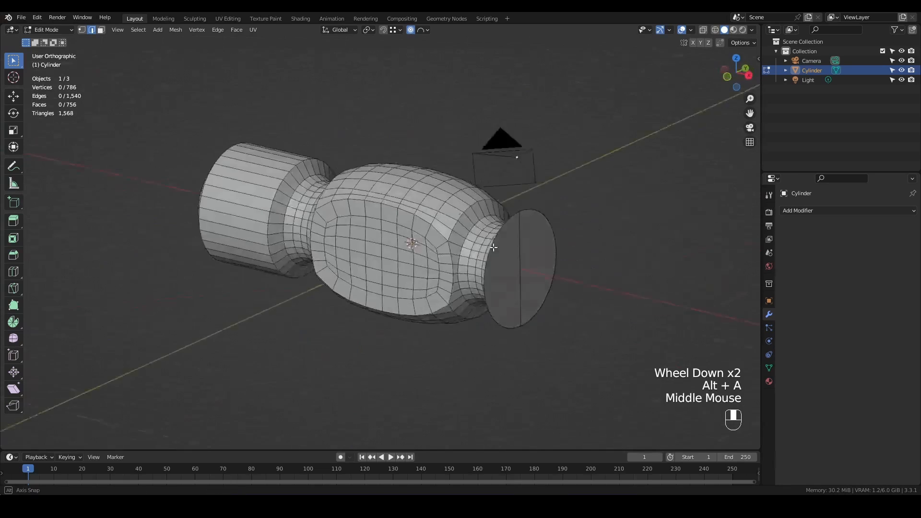
pyautogui.press('3')
pyautogui.click(508, 261)
pyautogui.keyDown('shift'); pyautogui.click(541, 261); pyautogui.keyUp('shift')
pyautogui.press('x')
# Add a Round Cube to the mesh with radius 1.00 and 8 arc divisions.
pyautogui.moveTo(537, 187); pyautogui.dragTo(569, 206, button='middle')
pyautogui.hotkey('shift', 'a')
pyautogui.click(542, 208)
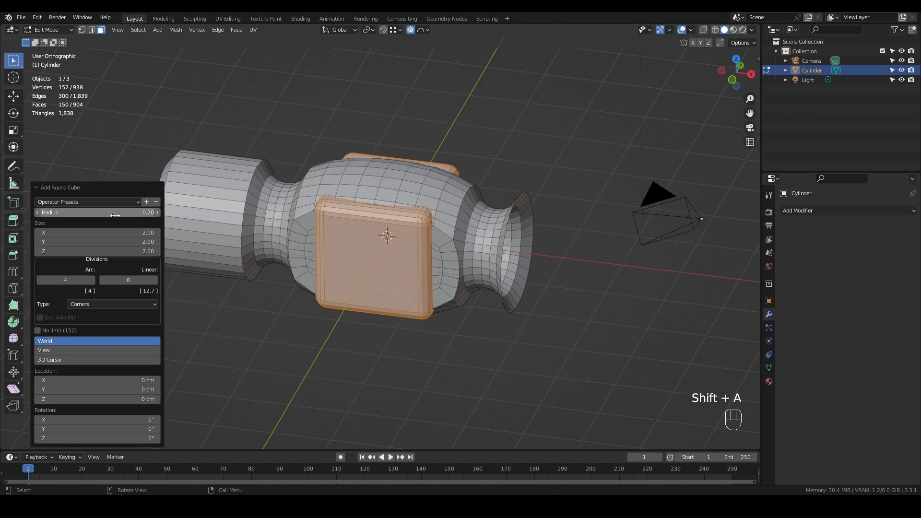
pyautogui.moveTo(115, 215); pyautogui.dragTo(158, 215)
pyautogui.press('Return')
pyautogui.press('g')
pyautogui.press('x')
pyautogui.rightClick(428, 274)
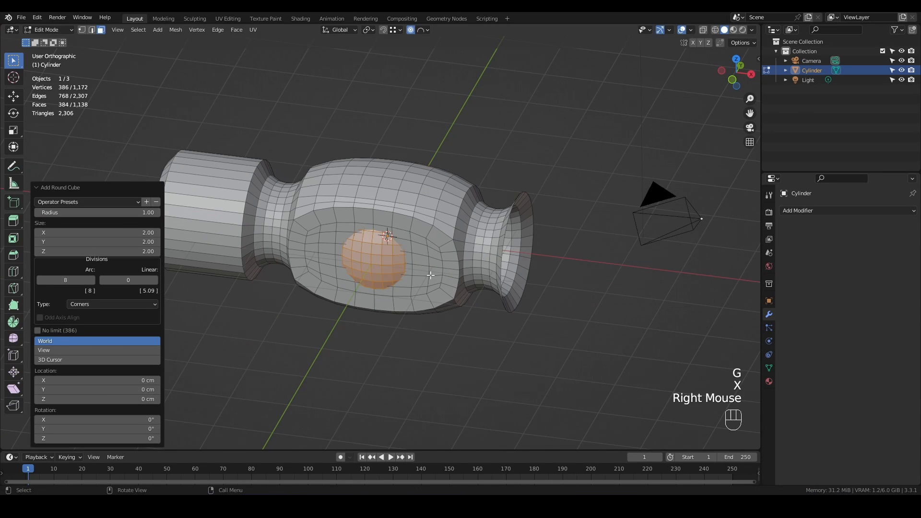
# Turn off proportional editing and move the sphere 373.54 cm along X, beyond the flared end.
pyautogui.press('o')
pyautogui.press('g')
pyautogui.press('x')
pyautogui.click(648, 313)
# Delete the half of the sphere that faces the cylinder, selecting its faces through the mesh in wireframe shading.
pyautogui.moveTo(648, 313); pyautogui.dragTo(672, 274, button='middle')
pyautogui.scroll(2, 672, 273)
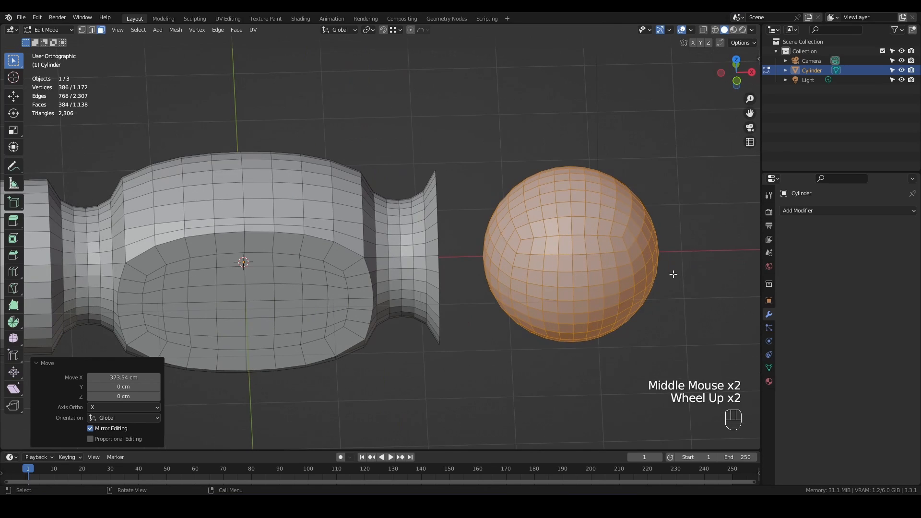
pyautogui.press('F3')
pyautogui.press('4')
pyautogui.press('3')
pyautogui.scroll(-2, 607, 208)
pyautogui.scroll(3, 607, 209)
pyautogui.press('z')
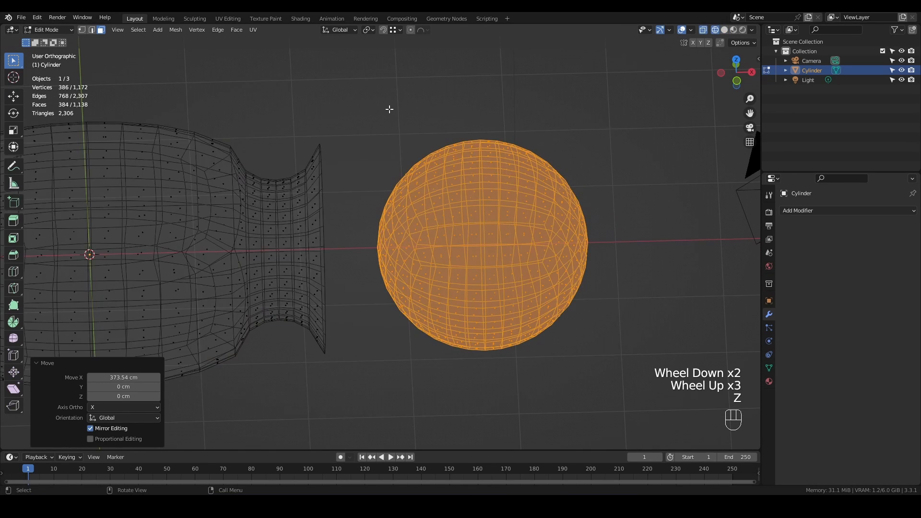
pyautogui.press('a')
pyautogui.hotkey('alt', 'a')
pyautogui.press('b')
pyautogui.moveTo(362, 92); pyautogui.dragTo(481, 384)
pyautogui.press('x')
pyautogui.click(571, 269)
pyautogui.press('z')
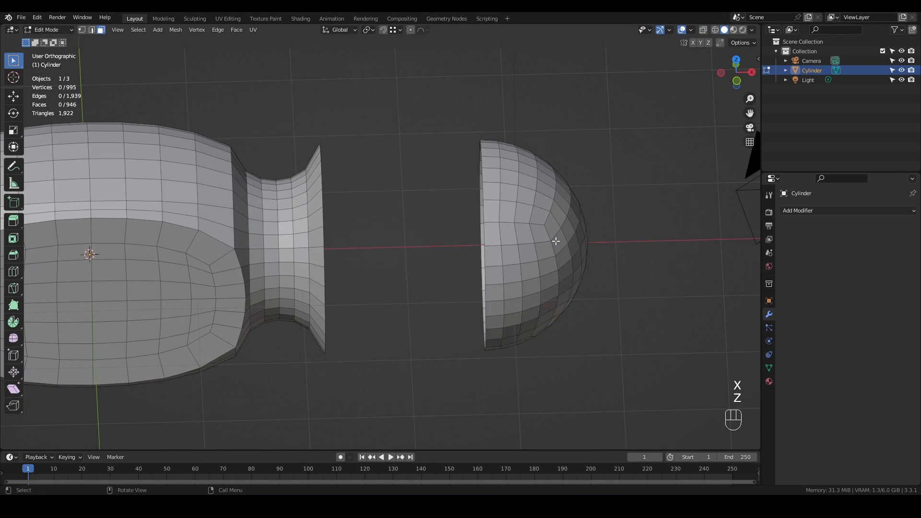
# Move the remaining half-sphere -152.43 cm along X so its rim meets the cylinder's flared end.
pyautogui.press('l')
pyautogui.press('g')
pyautogui.press('x')
pyautogui.keyDown('ctrl'); pyautogui.click(359, 221); pyautogui.keyUp('ctrl')
# Turn on vertex auto-merge and snapping, and begin snapping mismatched vertices together along the seam between half-sphere and flared end.
pyautogui.moveTo(360, 220); pyautogui.dragTo(374, 239, button='middle')
pyautogui.scroll(5, 374, 240)
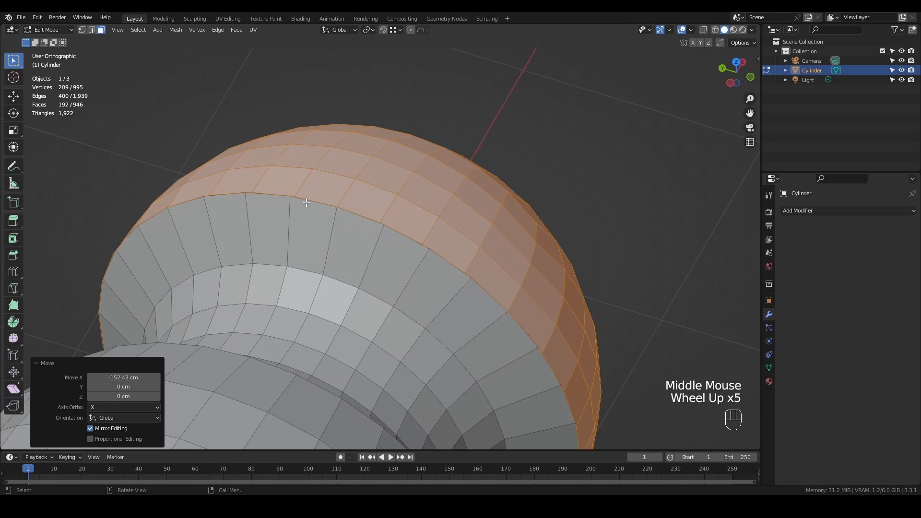
pyautogui.scroll(-4, 375, 242)
pyautogui.scroll(2, 374, 243)
pyautogui.press('1')
pyautogui.click(376, 221)
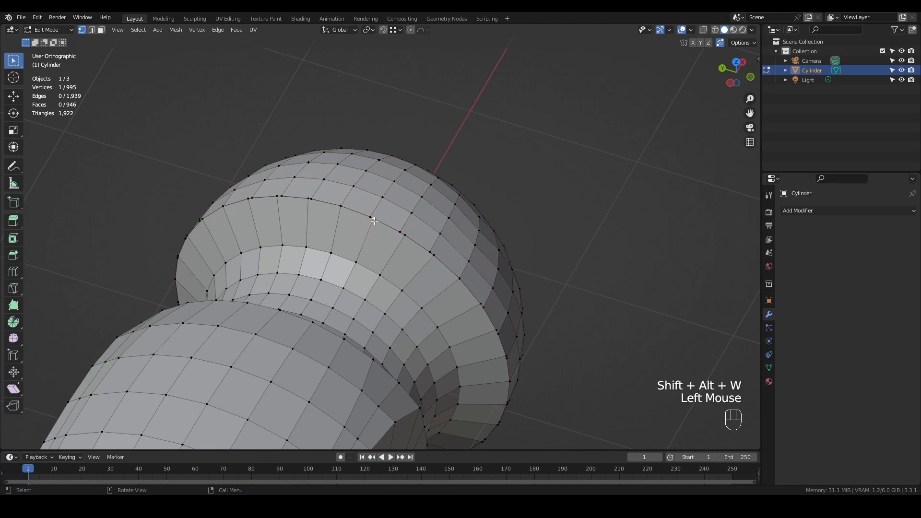
pyautogui.hotkey('alt', 'w')
pyautogui.click(377, 221)
pyautogui.hotkey('ctrl', 'z')
pyautogui.hotkey('shift', 'Tab')
pyautogui.moveTo(377, 222); pyautogui.dragTo(406, 237)
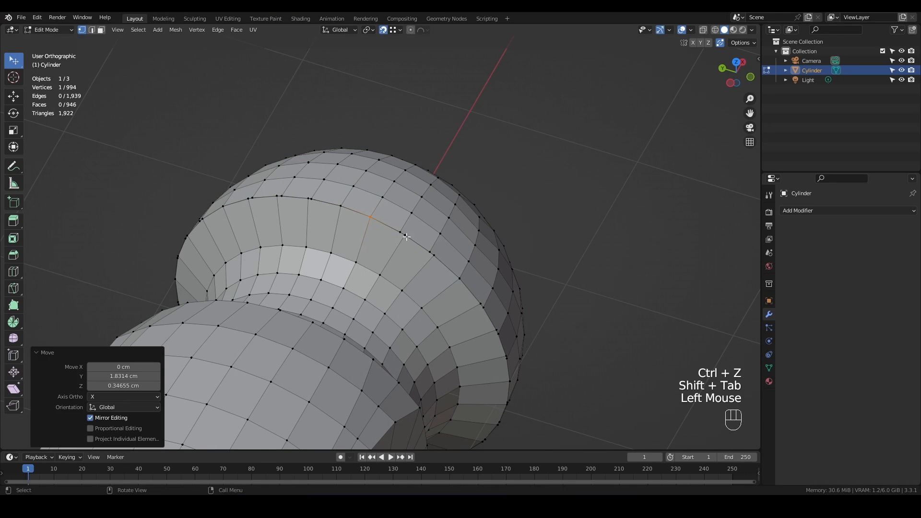
# Snap the remaining mismatched seam vertices on this side of the half-sphere onto their neighbours so they merge.
pyautogui.moveTo(483, 309); pyautogui.dragTo(480, 302)
pyautogui.moveTo(499, 334); pyautogui.dragTo(496, 328)
pyautogui.moveTo(508, 363); pyautogui.dragTo(506, 355)
pyautogui.scroll(-2, 507, 371)
pyautogui.moveTo(507, 378); pyautogui.dragTo(497, 343, button='middle')
pyautogui.scroll(5, 498, 369)
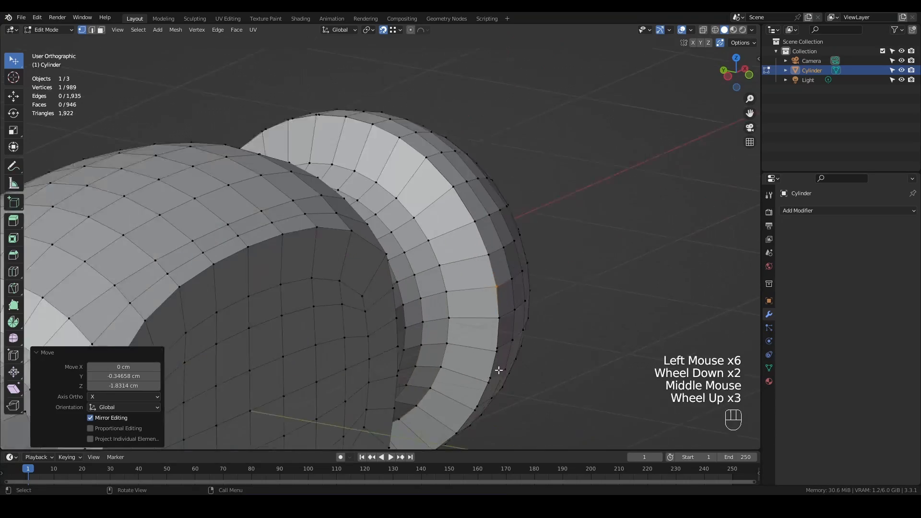
pyautogui.scroll(-1, 499, 312)
pyautogui.moveTo(497, 339)
pyautogui.mouseDown()
pyautogui.moveTo(497, 330)
pyautogui.moveTo(488, 333)
pyautogui.mouseUp()
pyautogui.scroll(2, 493, 350)
pyautogui.moveTo(467, 378); pyautogui.dragTo(470, 371)
pyautogui.scroll(-3, 461, 367)
pyautogui.moveTo(460, 366); pyautogui.dragTo(433, 338, button='middle')
pyautogui.scroll(3, 435, 357)
pyautogui.moveTo(451, 381); pyautogui.dragTo(456, 374)
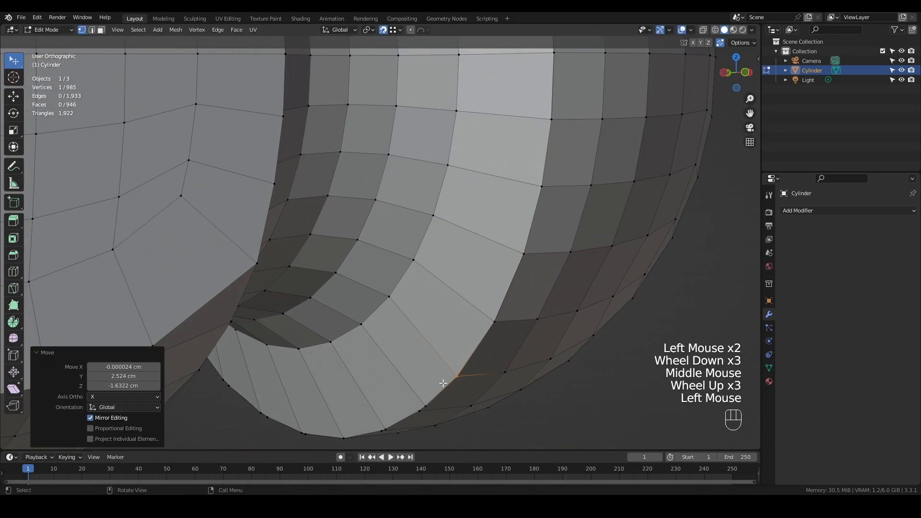
pyautogui.moveTo(412, 414); pyautogui.dragTo(380, 424)
# Select the whole mesh and symmetrize it from -Y to +Y.
pyautogui.scroll(-6, 395, 397)
pyautogui.moveTo(441, 348); pyautogui.dragTo(457, 398, button='middle')
pyautogui.press('a')
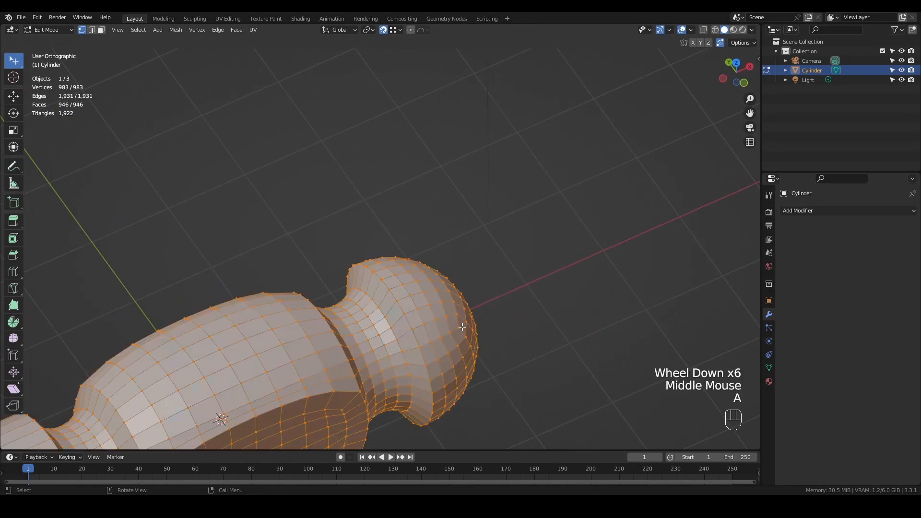
pyautogui.press('q')
pyautogui.click(450, 331)
# Merge all vertices by distance with a merge distance of 0.01 cm, and turn vertex auto-merge off.
pyautogui.scroll(-3, 263, 354)
pyautogui.moveTo(263, 355); pyautogui.dragTo(469, 322, button='middle')
pyautogui.press('m')
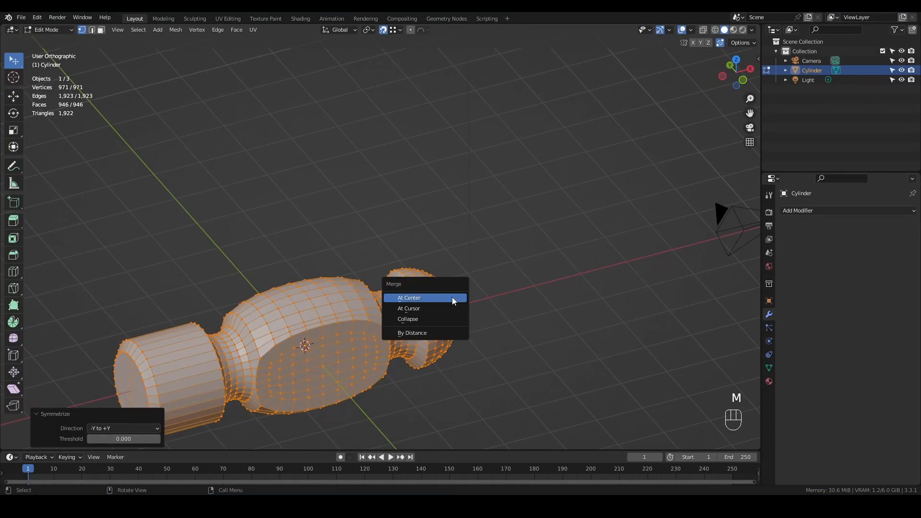
pyautogui.click(434, 334)
pyautogui.scroll(-3, 416, 286)
pyautogui.scroll(3, 416, 286)
pyautogui.scroll(8, 416, 287)
pyautogui.scroll(-3, 455, 260)
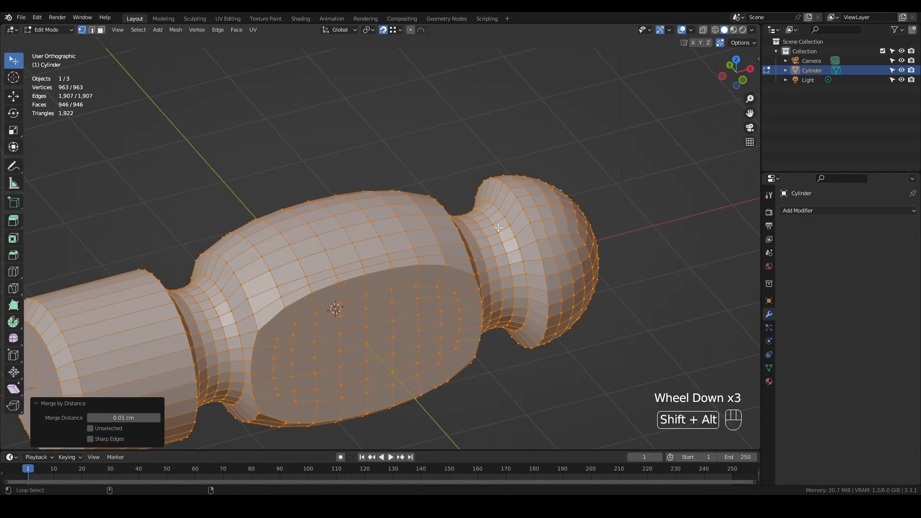
pyautogui.hotkey('shift', 'alt', 'w')
# Inset the two faces capping the flat cylindrical end and delete the inner faces.
pyautogui.scroll(-3, 498, 228)
pyautogui.moveTo(498, 228); pyautogui.dragTo(457, 258, button='middle')
pyautogui.click(306, 244)
pyautogui.rightClick(306, 244)
pyautogui.moveTo(307, 244); pyautogui.dragTo(443, 238, button='middle')
pyautogui.press('3')
pyautogui.click(322, 284)
pyautogui.keyDown('shift'); pyautogui.click(280, 288); pyautogui.keyUp('shift')
pyautogui.press('i')
pyautogui.click(422, 247)
pyautogui.press('x')
pyautogui.click(304, 253)
# Close the hole in the flat end with a Grid Fill using span 4 and offset 14.
pyautogui.press('2')
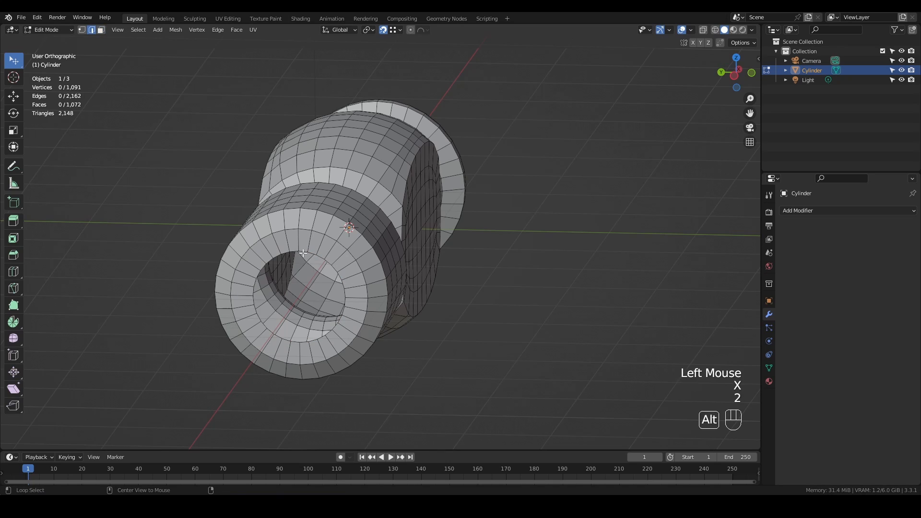
pyautogui.hotkey('ctrl', 'f')
pyautogui.click(304, 251)
pyautogui.scroll(1, 230, 285)
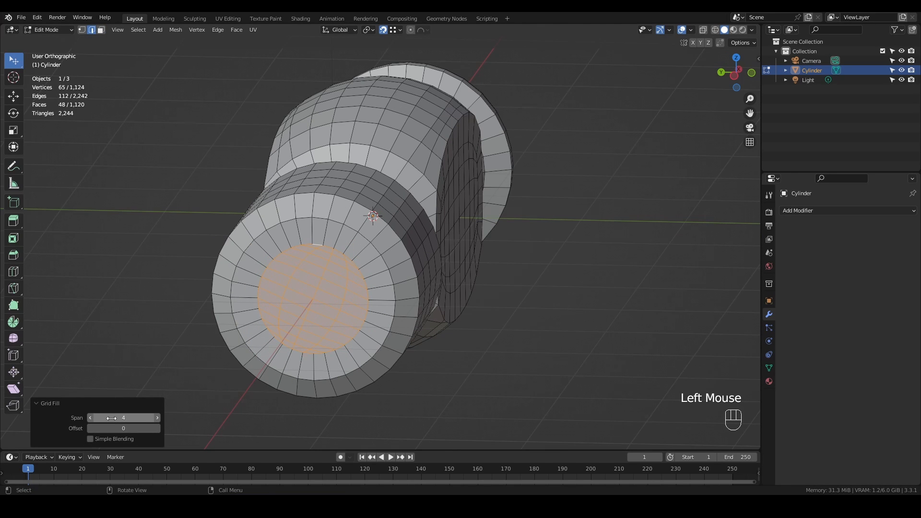
pyautogui.scroll(-2, 485, 290)
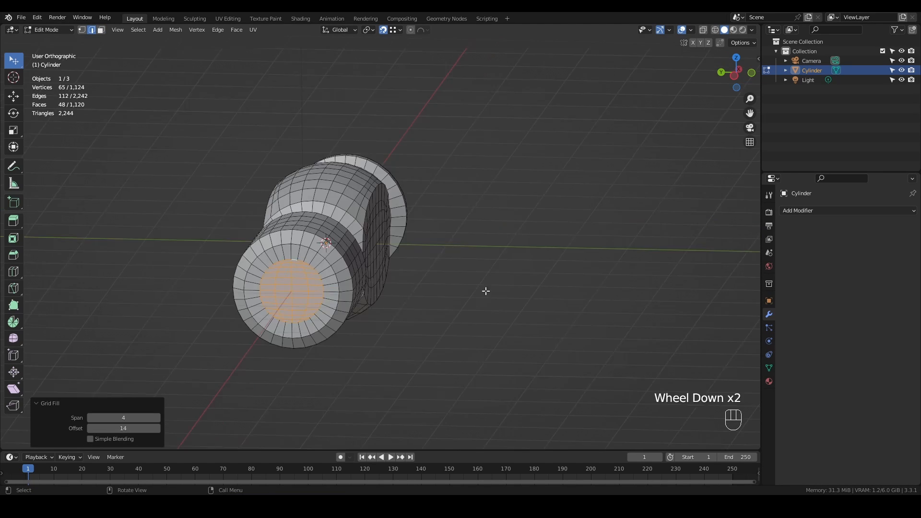
# Return to Object Mode and add a cylinder with 16 vertices, radius 100 cm and depth 200 cm at the origin.
pyautogui.moveTo(485, 290); pyautogui.dragTo(494, 297, button='middle')
pyautogui.scroll(-1, 494, 297)
pyautogui.moveTo(494, 297); pyautogui.dragTo(434, 324, button='middle')
pyautogui.press('Tab')
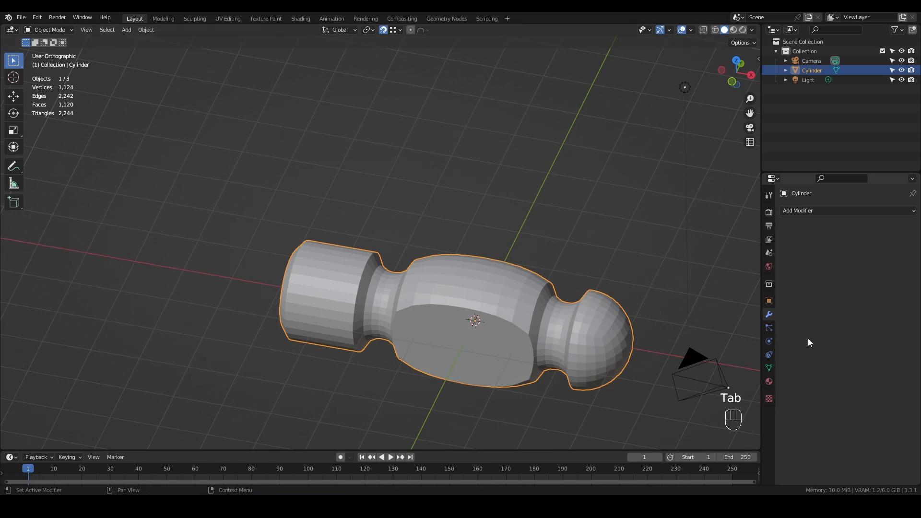
pyautogui.scroll(-2, 549, 275)
pyautogui.scroll(1, 550, 275)
pyautogui.hotkey('shift', 'a')
pyautogui.moveTo(550, 274)
pyautogui.click(604, 122)
pyautogui.press('KP_7')
pyautogui.scroll(3, 459, 277)
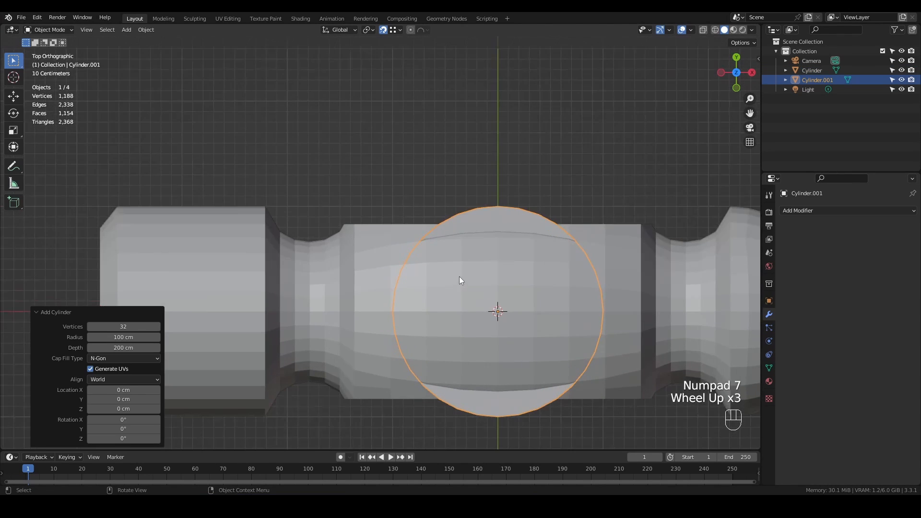
pyautogui.scroll(-1, 560, 231)
pyautogui.scroll(1, 513, 226)
pyautogui.scroll(-2, 468, 221)
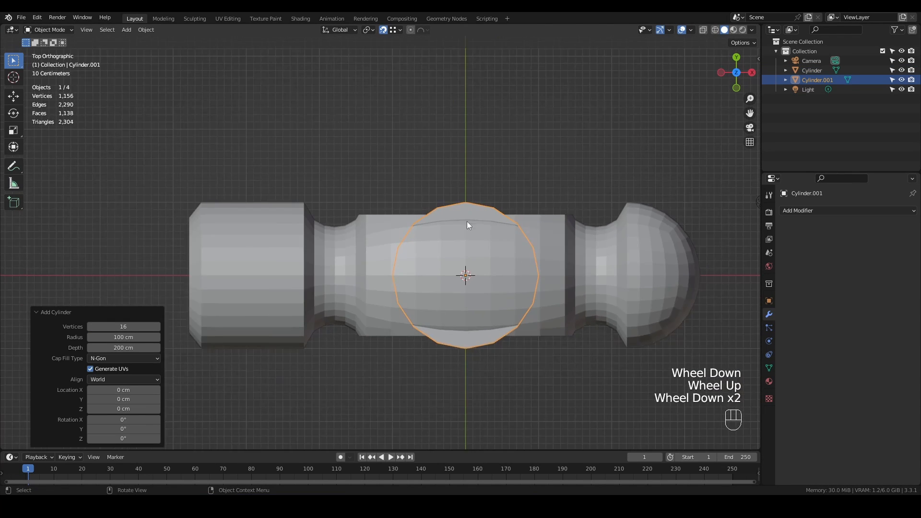
# In wireframe shading with snapping off, scale the new cylinder's mesh by 0.601 along Y.
pyautogui.scroll(1, 542, 296)
pyautogui.press('z')
pyautogui.press('Tab')
pyautogui.press('s')
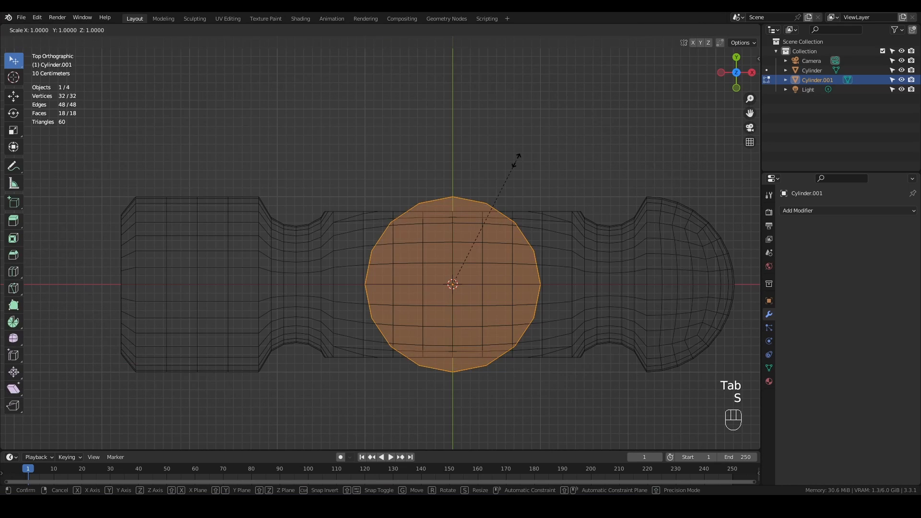
pyautogui.press('y')
pyautogui.hotkey('shift', 'Tab')
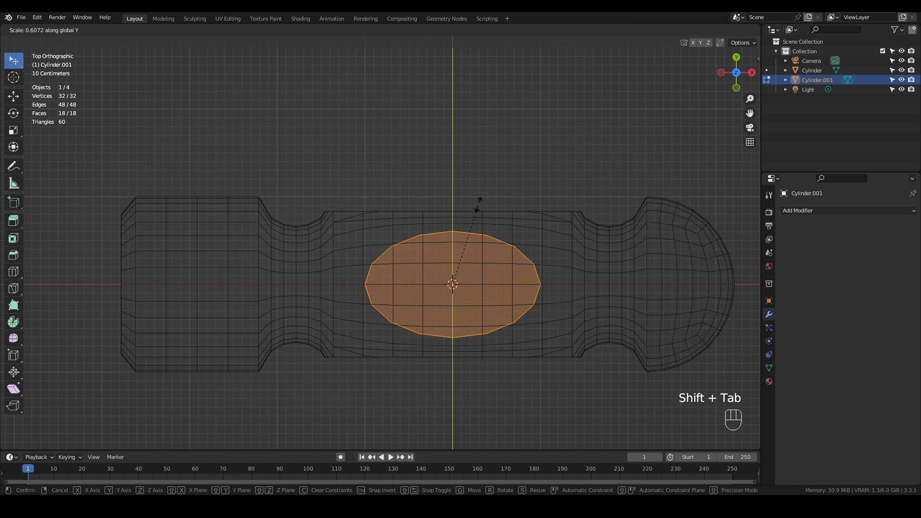
pyautogui.click(480, 198)
# Narrow the oval cylinder slightly along X and scale it by 0.944 along Y.
pyautogui.press('s')
pyautogui.press('x')
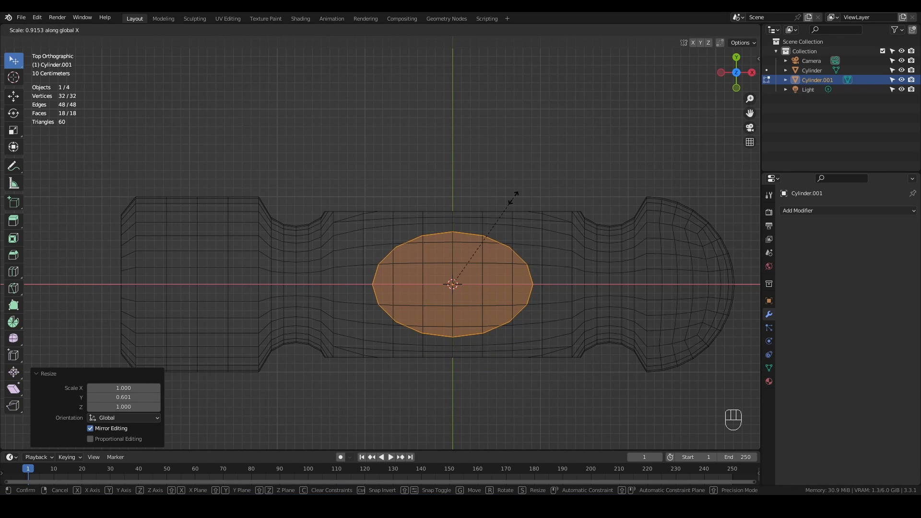
pyautogui.click(514, 191)
pyautogui.press('s')
pyautogui.press('y')
pyautogui.click(518, 187)
# Stretch the oval cylinder along Z so that it extends past the head.
pyautogui.scroll(-2, 458, 189)
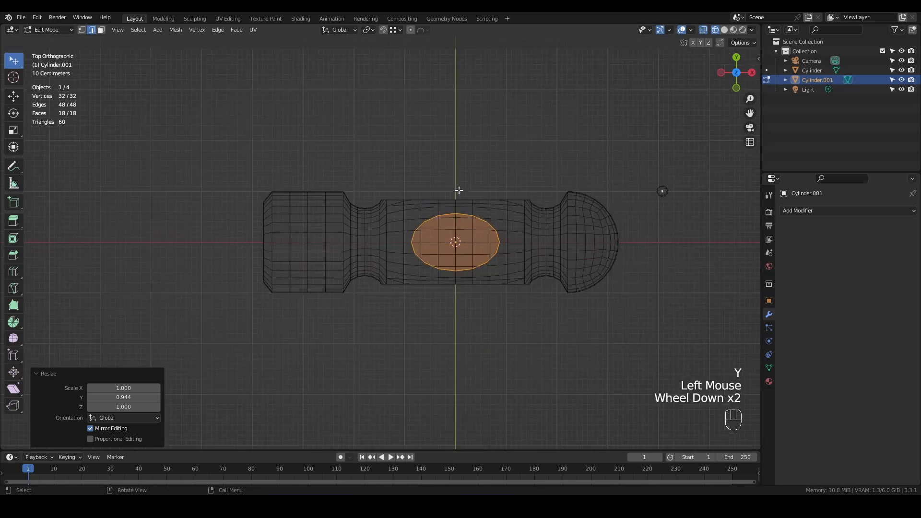
pyautogui.moveTo(459, 189); pyautogui.dragTo(501, 185, button='middle')
pyautogui.press('s')
pyautogui.press('z')
pyautogui.click(503, 187)
# Move the oval cylinder's bottom face far down along Z to lengthen it into a handle.
pyautogui.press('3')
pyautogui.click(460, 314)
pyautogui.scroll(-3, 467, 212)
pyautogui.moveTo(467, 212); pyautogui.dragTo(497, 214, button='middle')
pyautogui.press('g')
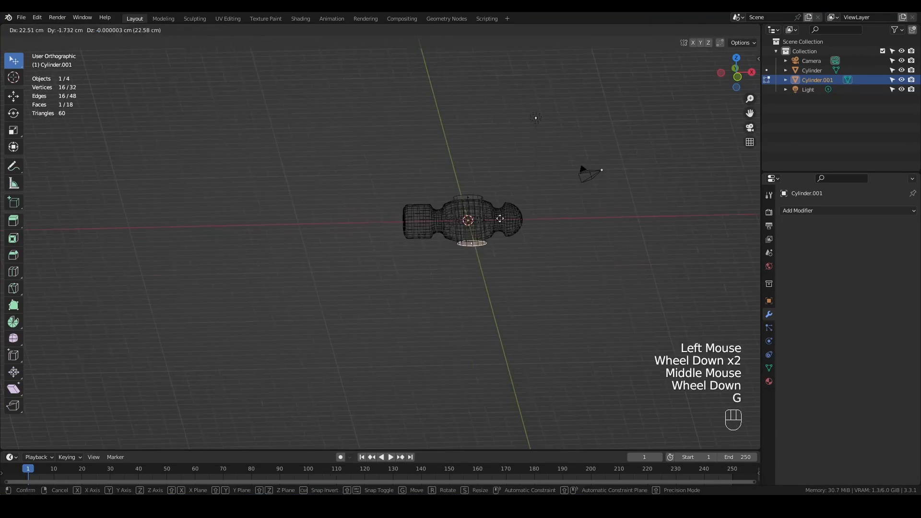
pyautogui.press('z')
pyautogui.click(531, 382)
pyautogui.moveTo(531, 381); pyautogui.dragTo(526, 362, button='middle')
pyautogui.press('g')
pyautogui.press('z')
pyautogui.click(563, 336)
# Add one edge loop around the handle just below the head.
pyautogui.moveTo(563, 332); pyautogui.dragTo(544, 359, button='middle')
pyautogui.scroll(3, 459, 246)
pyautogui.moveTo(460, 247); pyautogui.dragTo(475, 225, button='middle')
pyautogui.scroll(1, 483, 234)
pyautogui.hotkey('ctrl', 'r')
pyautogui.click(485, 155)
pyautogui.click(475, 240)
pyautogui.scroll(7, 485, 273)
# Curve the new edge loop by moving its two middle vertices about 27 cm down along Z with proportional editing.
pyautogui.press('1')
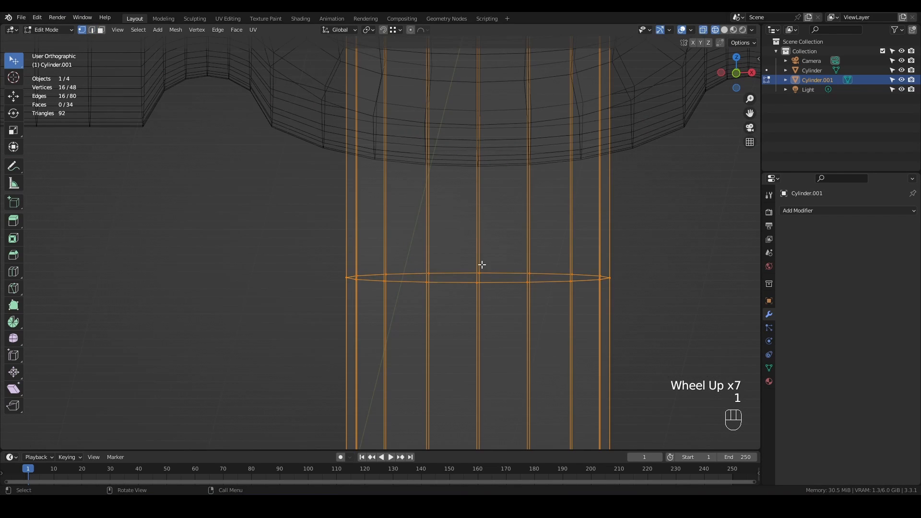
pyautogui.hotkey('alt', 'a')
pyautogui.press('KP_1')
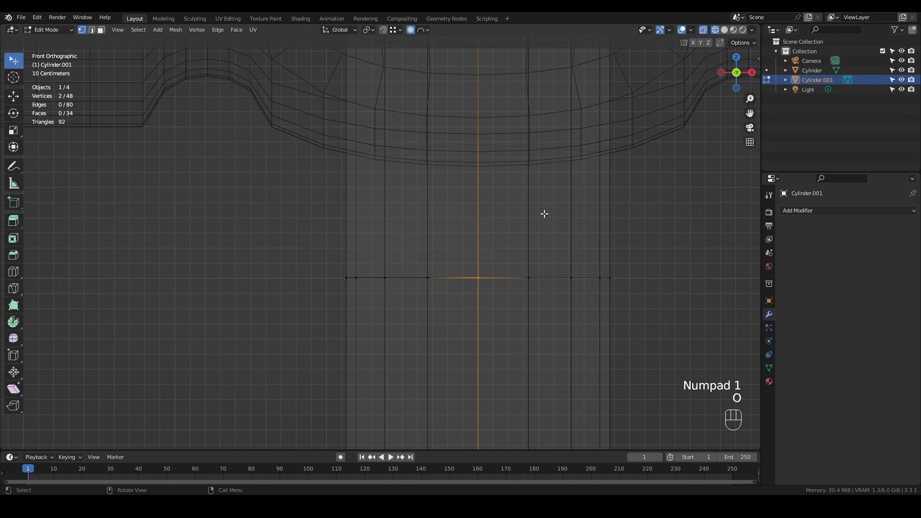
pyautogui.press('g')
pyautogui.press('z')
pyautogui.scroll(1, 549, 255)
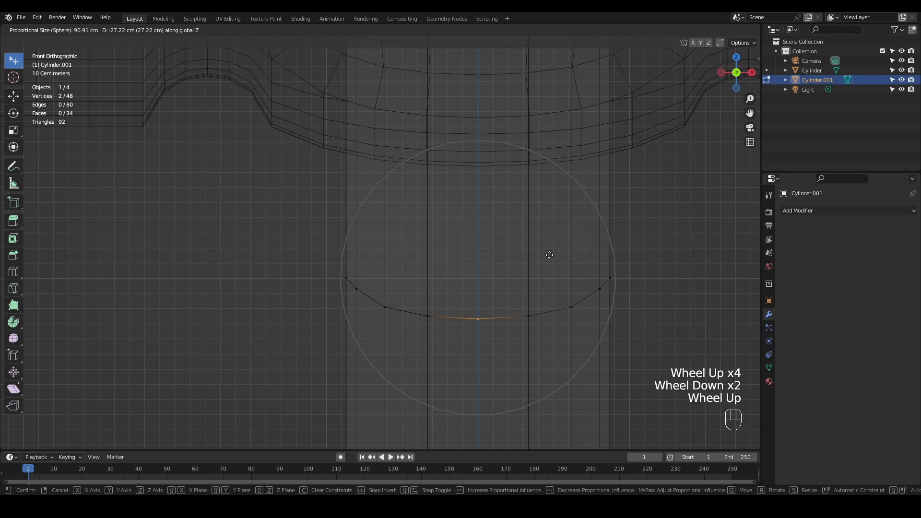
pyautogui.scroll(-1, 548, 254)
pyautogui.click(549, 254)
# Turn off proportional editing and move the whole curved edge loop 13.61 cm up along Z.
pyautogui.press('2')
pyautogui.keyDown('alt'); pyautogui.click(514, 316); pyautogui.keyUp('alt')
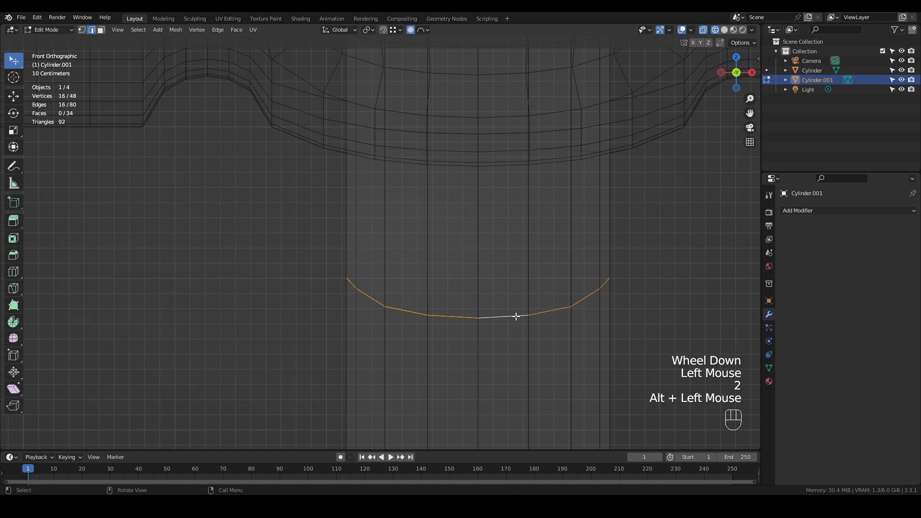
pyautogui.press('g')
pyautogui.press('z')
pyautogui.rightClick(525, 291)
pyautogui.press('o')
pyautogui.press('g')
pyautogui.click(460, 228)
# Add two more curved edge loops around the handle between the head and the existing loop, the first at factor 0.631.
pyautogui.scroll(-3, 461, 228)
pyautogui.scroll(2, 446, 158)
pyautogui.hotkey('ctrl', 'r')
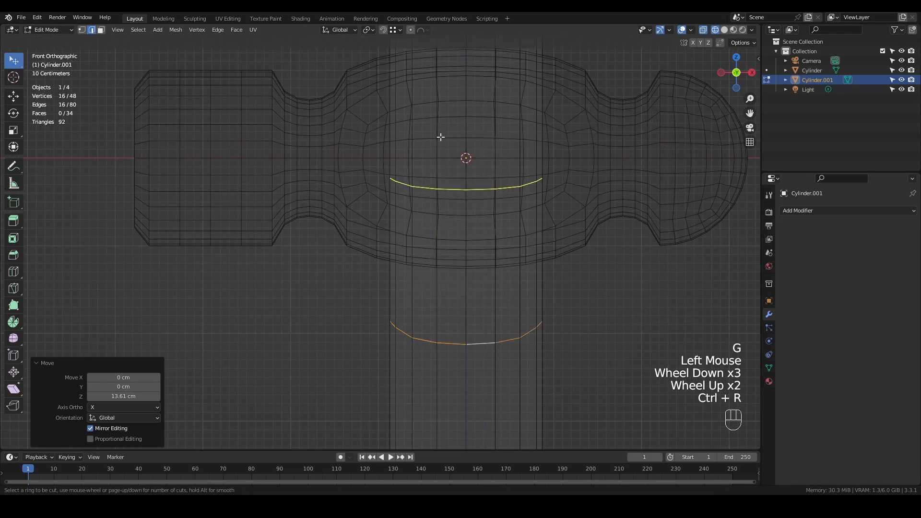
pyautogui.click(448, 303)
pyautogui.click(451, 233)
pyautogui.hotkey('ctrl', 'r')
pyautogui.click(440, 307)
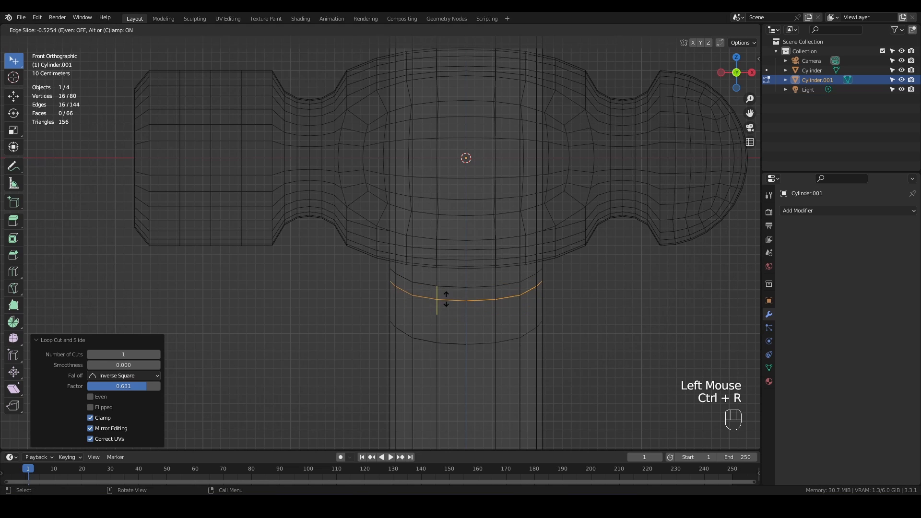
pyautogui.click(441, 317)
# Select the handle's section inside the head, grow the face selection once, and scale it along Y to about 0.73.
pyautogui.press('3')
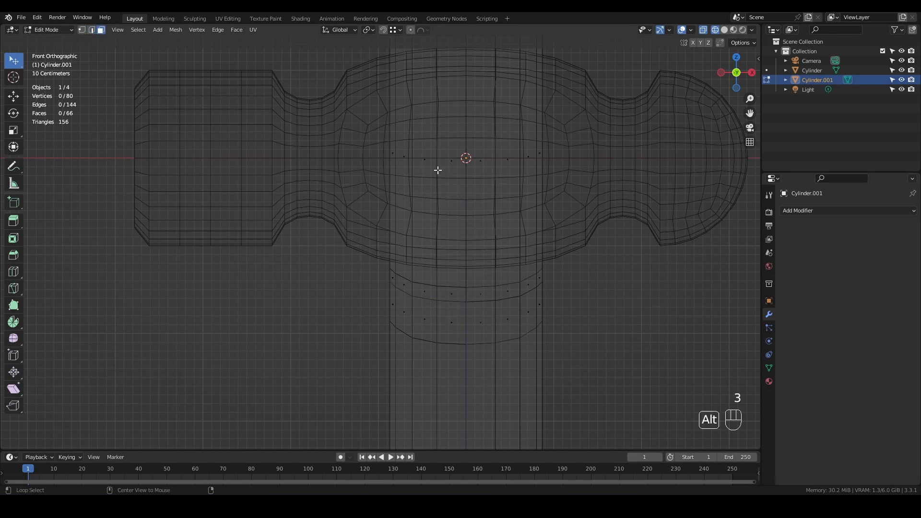
pyautogui.keyDown('alt'); pyautogui.click(429, 197); pyautogui.keyUp('alt')
pyautogui.press('ctrl+KP_Add')
pyautogui.moveTo(456, 241); pyautogui.dragTo(470, 207, button='middle')
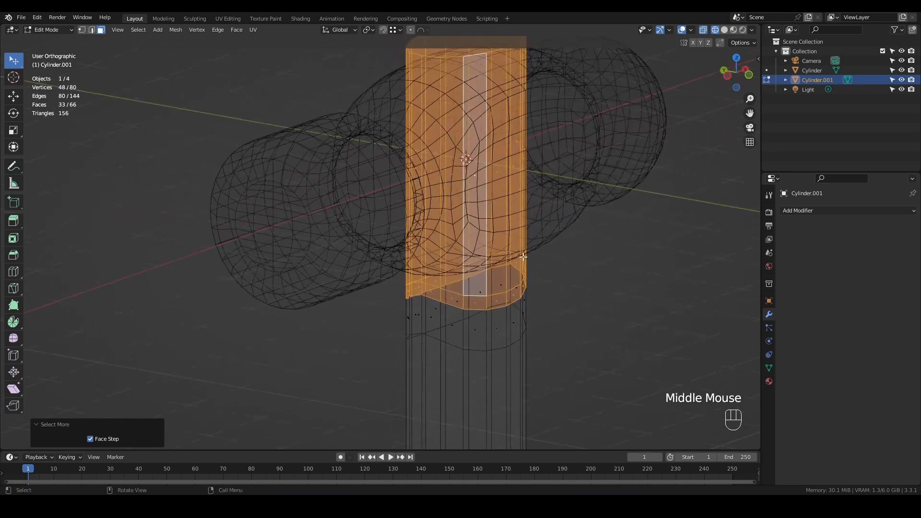
pyautogui.press('KP_7')
pyautogui.press('s')
pyautogui.press('y')
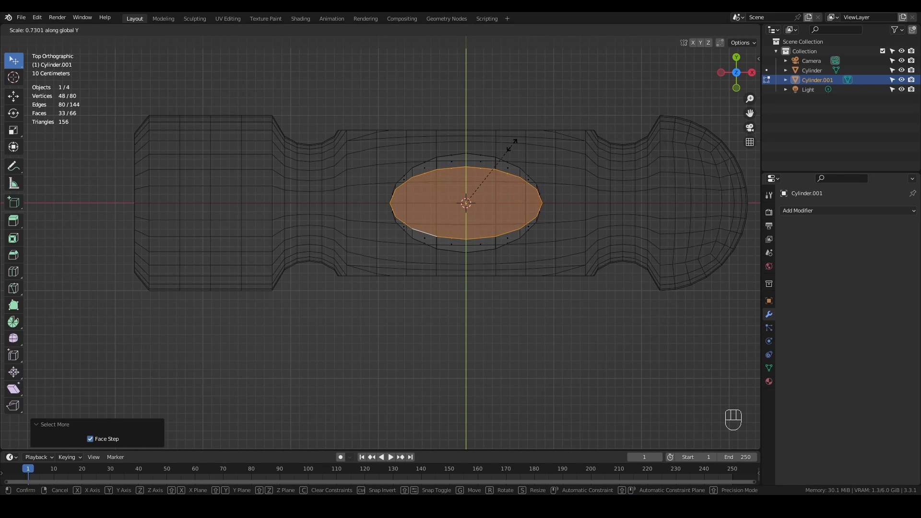
pyautogui.click(512, 143)
# Move the entire handle mesh up along Z by about 8 cm.
pyautogui.scroll(-2, 512, 146)
pyautogui.moveTo(512, 146); pyautogui.dragTo(479, 145, button='middle')
pyautogui.press('a')
pyautogui.press('g')
pyautogui.press('z')
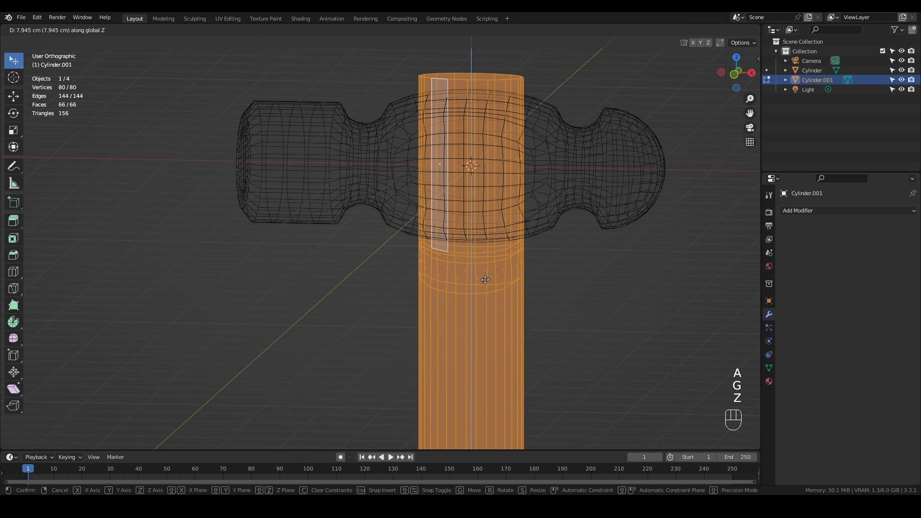
pyautogui.click(481, 277)
# Add a centred edge loop around the handle just below the head and scale it along Y.
pyautogui.scroll(2, 468, 287)
pyautogui.hotkey('ctrl', 'r')
pyautogui.click(468, 287)
pyautogui.rightClick(469, 286)
pyautogui.moveTo(469, 287)
pyautogui.mouseDown(button='middle')
pyautogui.moveTo(570, 276)
pyautogui.moveTo(562, 269)
pyautogui.moveTo(489, 286)
pyautogui.moveTo(474, 206)
pyautogui.mouseUp(button='middle')
pyautogui.scroll(2, 569, 276)
pyautogui.press('s')
pyautogui.press('x')
pyautogui.rightClick(563, 277)
pyautogui.press('s')
pyautogui.press('y')
pyautogui.click(559, 273)
# Return to Object Mode in solid shading and give the head a Boolean Difference modifier with the handle as cutting object.
pyautogui.scroll(-3, 556, 276)
pyautogui.scroll(-3, 489, 286)
pyautogui.press('z')
pyautogui.scroll(2, 474, 206)
pyautogui.press('Tab')
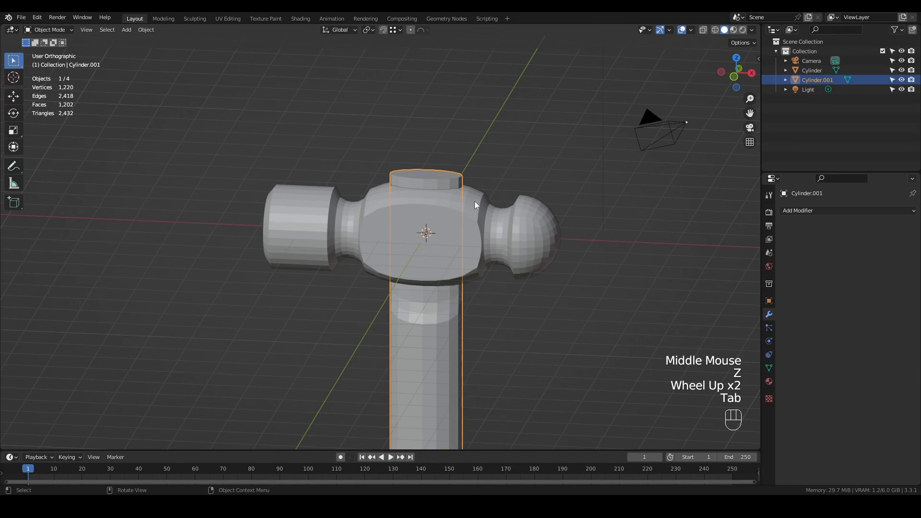
pyautogui.click(475, 205)
pyautogui.click(848, 210)
pyautogui.click(722, 260)
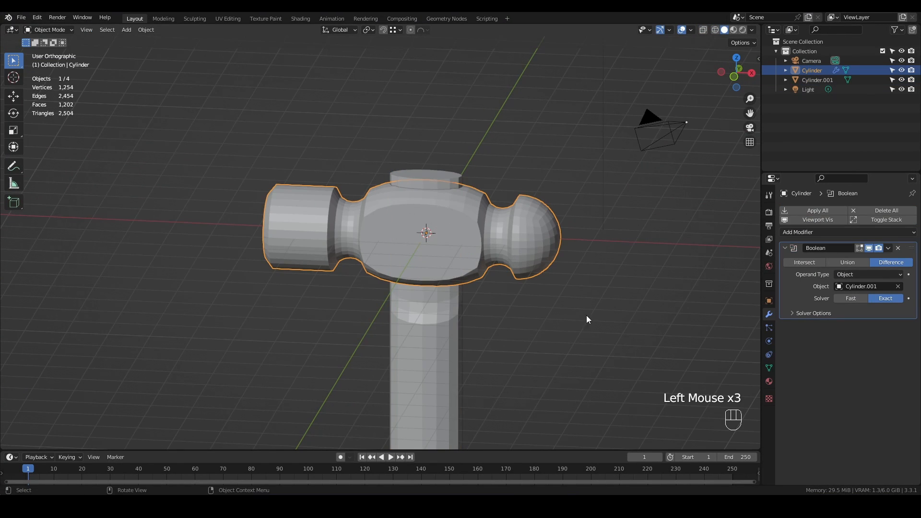
# Hide everything except the hammer head and show its wireframe overlay around the handle hole.
pyautogui.scroll(2, 501, 266)
pyautogui.moveTo(586, 315); pyautogui.dragTo(445, 243, button='middle')
pyautogui.hotkey('shift', 'h')
pyautogui.scroll(4, 446, 243)
pyautogui.press('F5')
pyautogui.scroll(-1, 508, 220)
pyautogui.moveTo(508, 220); pyautogui.dragTo(371, 163, button='middle')
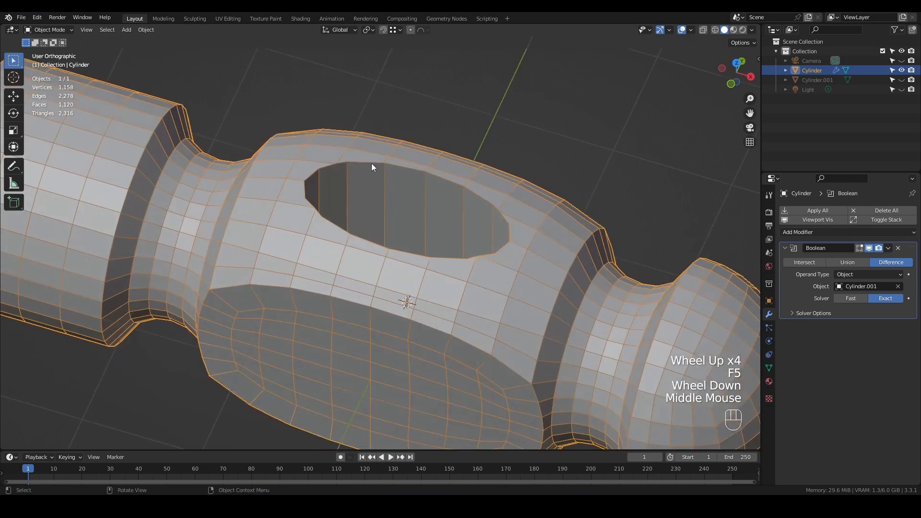
pyautogui.scroll(3, 372, 164)
# Add a Bevel modifier to the head with a 2 cm amount and 2 segments.
pyautogui.click(885, 298)
pyautogui.click(848, 232)
pyautogui.click(733, 267)
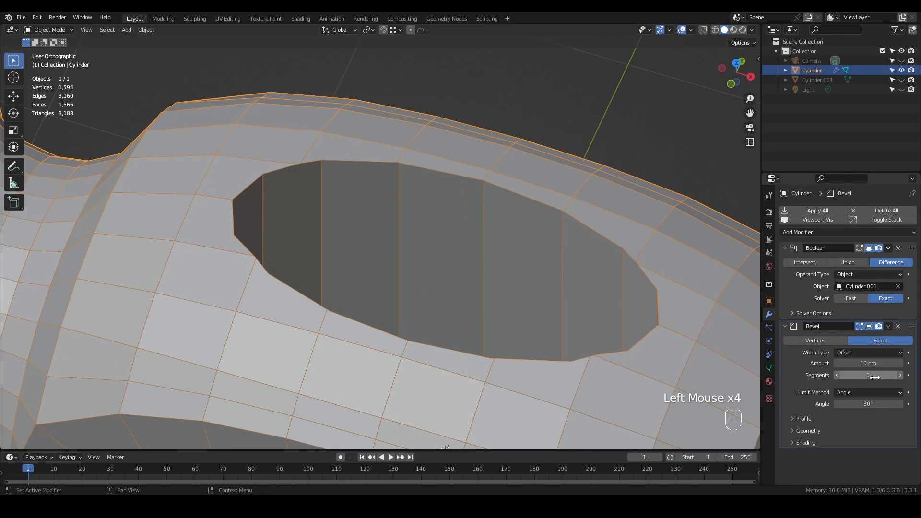
# Set the Boolean modifier's solver to Fast and apply the modifier.
pyautogui.click(843, 298)
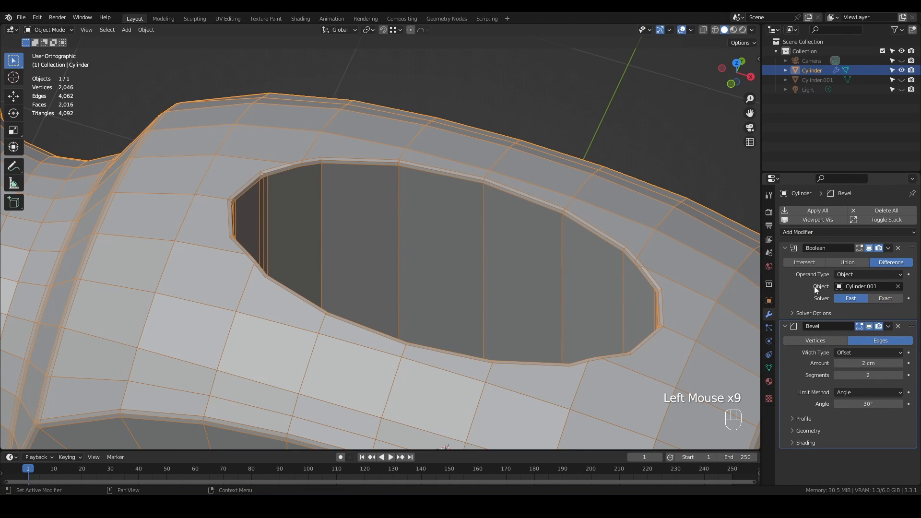
pyautogui.hotkey('ctrl', 'a')
pyautogui.scroll(-4, 524, 180)
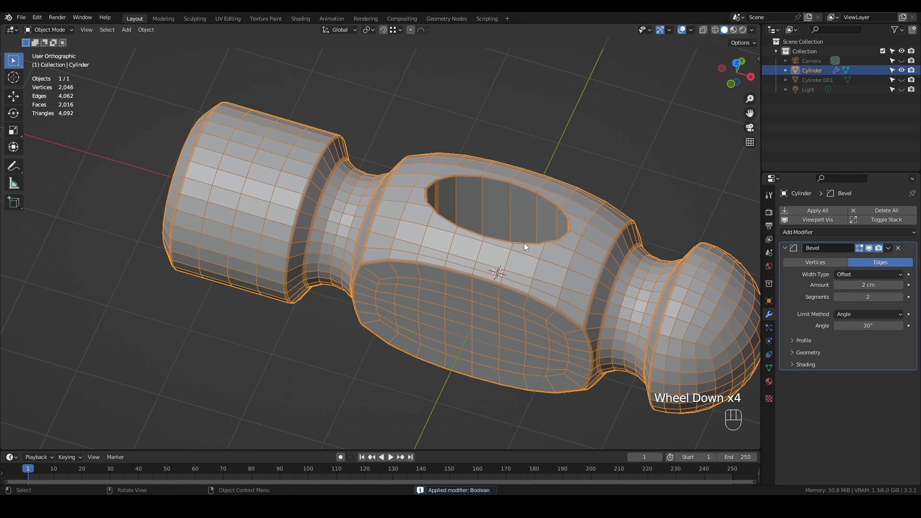
# In Edit Mode, select the head's sharp edge loops and extend the selection to edges with similar face angles.
pyautogui.moveTo(571, 212); pyautogui.dragTo(510, 227, button='middle')
pyautogui.press('Tab')
pyautogui.press('F5')
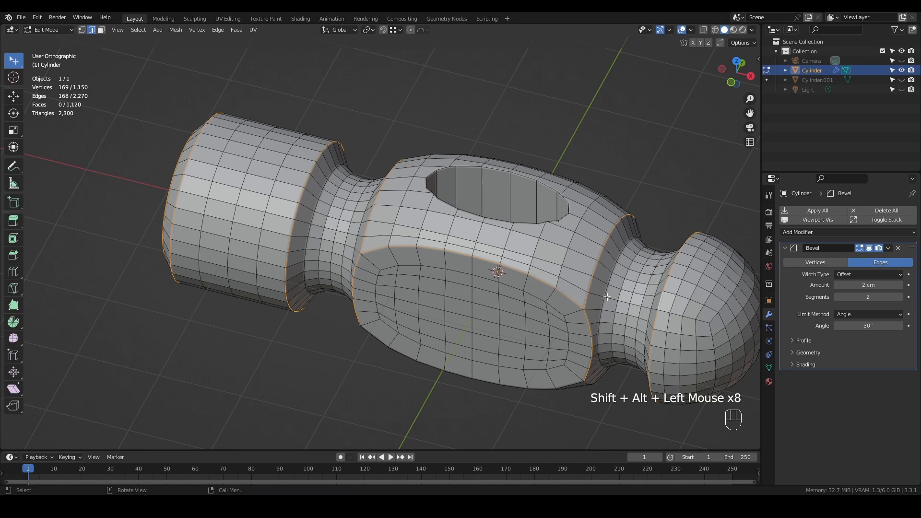
pyautogui.moveTo(584, 246); pyautogui.dragTo(552, 312, button='middle')
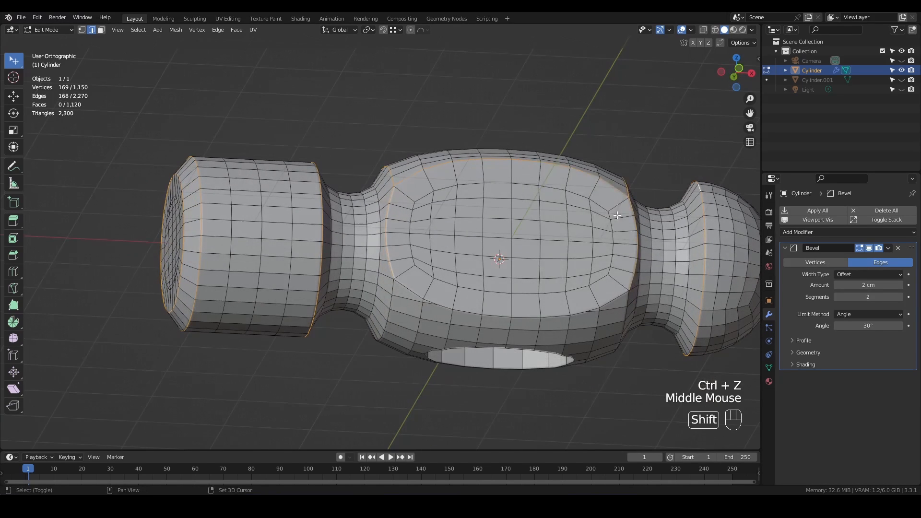
pyautogui.hotkey('shift', 'g')
pyautogui.click(550, 319)
pyautogui.moveTo(593, 263); pyautogui.dragTo(528, 313, button='middle')
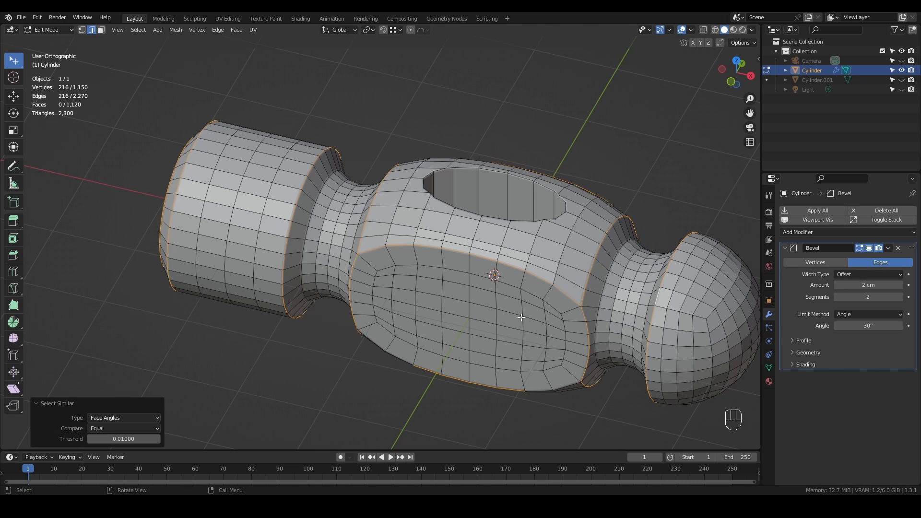
# Raise the selected edges' mean bevel weight and set the Bevel modifier's limit method to Weight.
pyautogui.press('n')
pyautogui.moveTo(687, 164); pyautogui.dragTo(748, 164)
pyautogui.press('n')
pyautogui.click(859, 315)
pyautogui.click(838, 347)
# Symmetrize the whole head mesh in the +Z to -Z direction.
pyautogui.press('a')
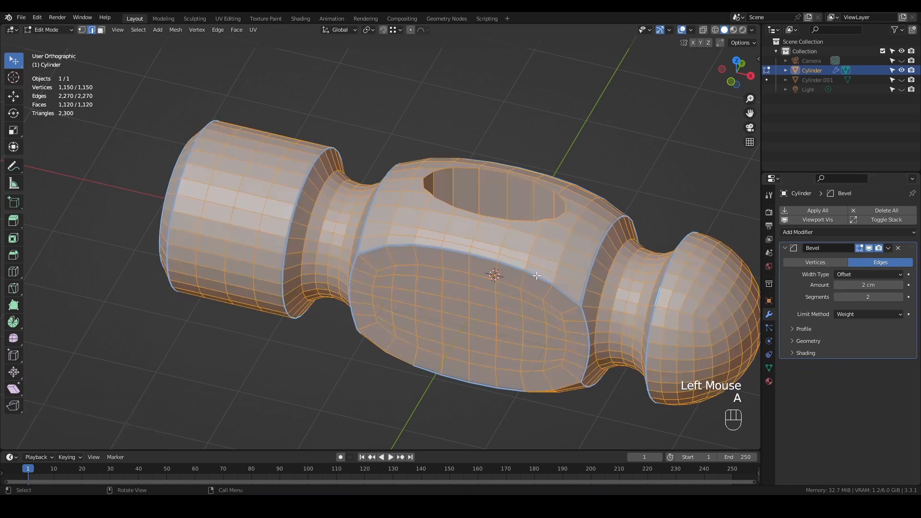
pyautogui.press('q')
pyautogui.click(536, 275)
pyautogui.click(111, 428)
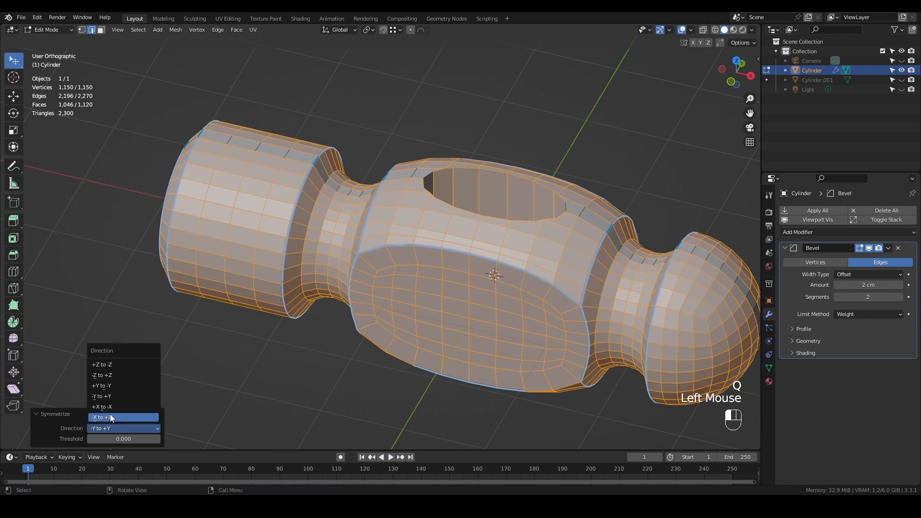
pyautogui.click(113, 366)
pyautogui.moveTo(444, 335); pyautogui.dragTo(474, 305, button='middle')
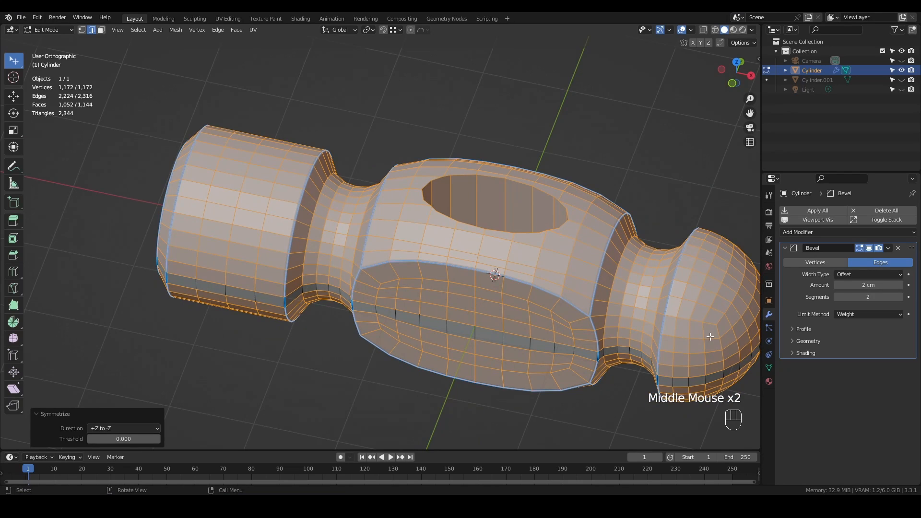
# In top view, slide the extra vertex on the hole's -X, +Y rim onto the adjacent outer corner with factor 1.000.
pyautogui.moveTo(424, 291); pyautogui.dragTo(432, 288, button='middle')
pyautogui.scroll(2, 432, 288)
pyautogui.keyDown('alt'); pyautogui.click(520, 294); pyautogui.keyUp('alt')
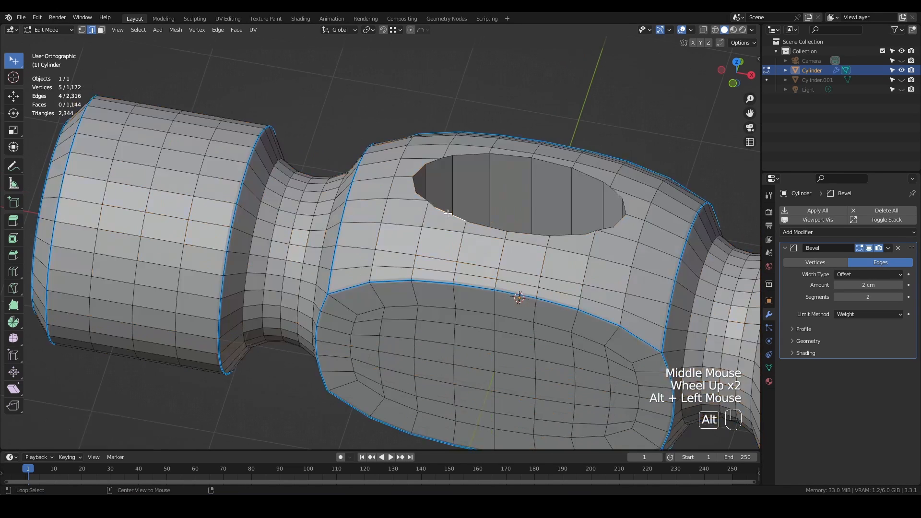
pyautogui.moveTo(520, 294); pyautogui.dragTo(518, 288, button='middle')
pyautogui.press('KP_7')
pyautogui.scroll(2, 471, 158)
pyautogui.scroll(1, 334, 234)
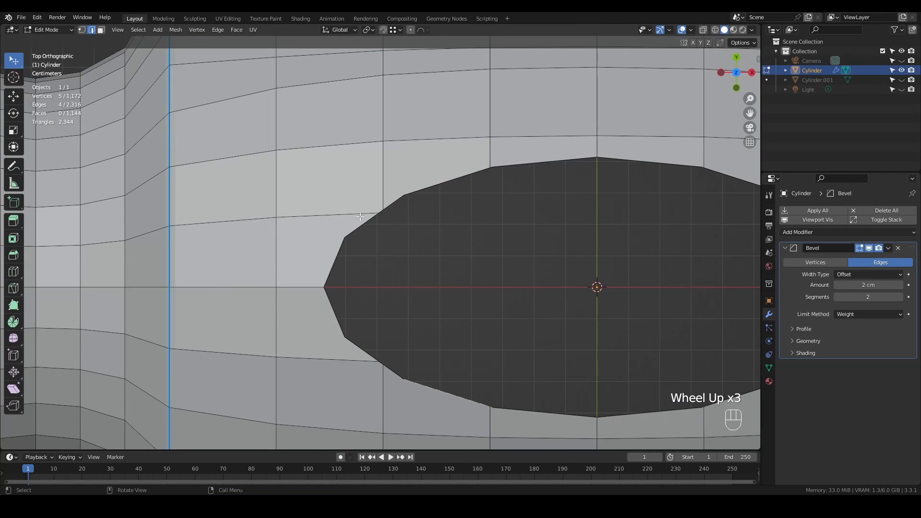
pyautogui.scroll(-3, 302, 288)
pyautogui.press('1')
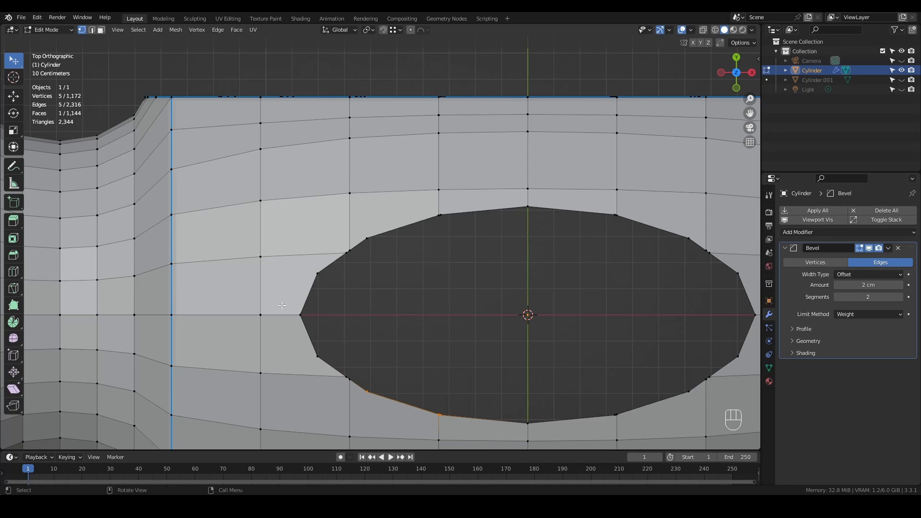
pyautogui.click(341, 260)
pyautogui.press('g')
pyautogui.press('g')
pyautogui.click(312, 291)
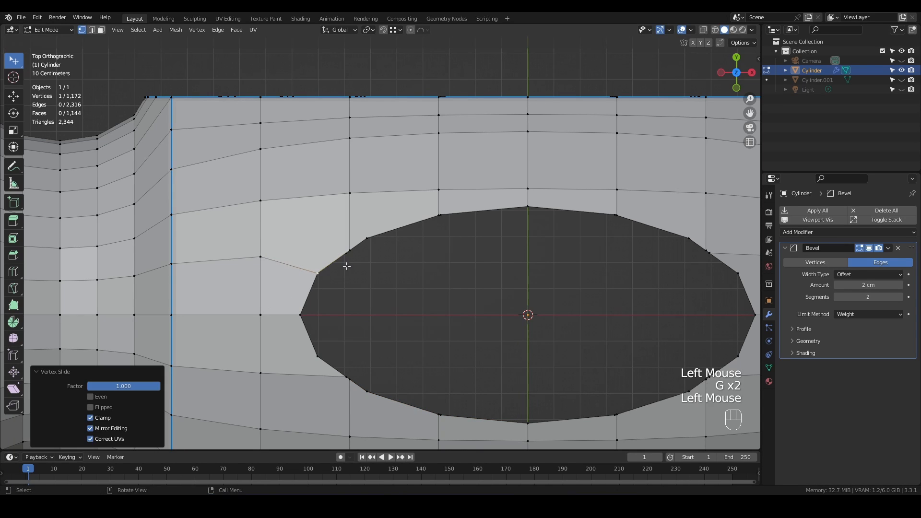
# Slide the next two extra vertices along the hole's -X, +Y rim onto their neighbouring rim corners.
pyautogui.click(346, 264)
pyautogui.press('g')
pyautogui.press('g')
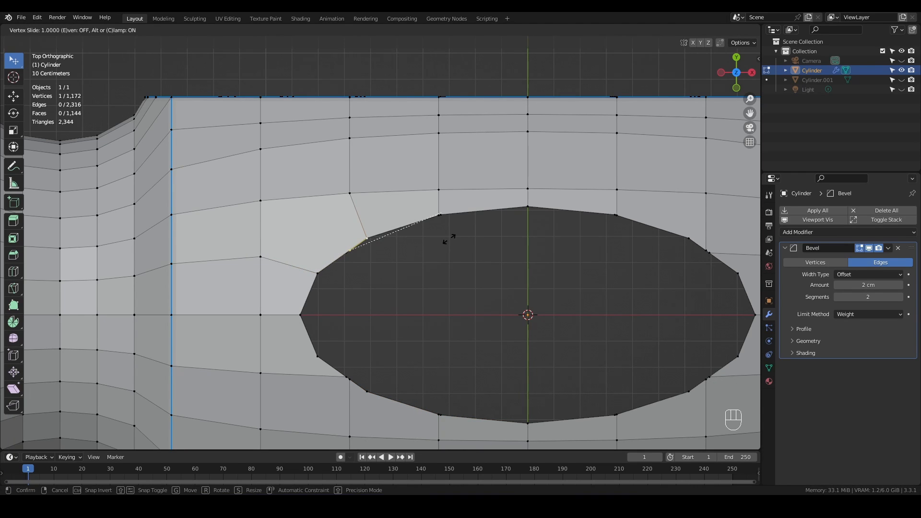
pyautogui.click(450, 239)
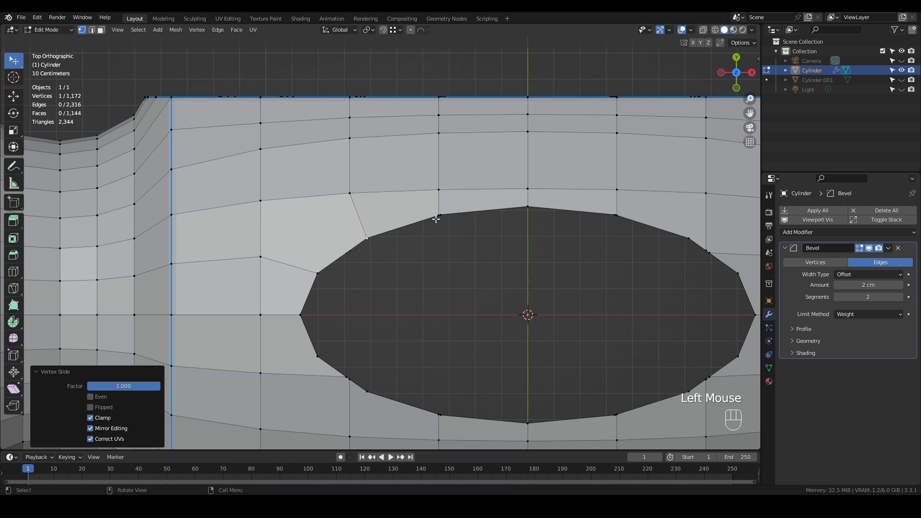
pyautogui.click(437, 216)
pyautogui.press('g')
pyautogui.press('g')
pyautogui.click(484, 220)
# Slide the extra vertices on the hole's +X, +Y rim onto their neighbouring corners, matching the opposite end.
pyautogui.click(615, 217)
pyautogui.press('g')
pyautogui.press('g')
pyautogui.click(585, 216)
pyautogui.press('g')
pyautogui.click(701, 255)
pyautogui.scroll(-2, 701, 255)
pyautogui.scroll(2, 701, 254)
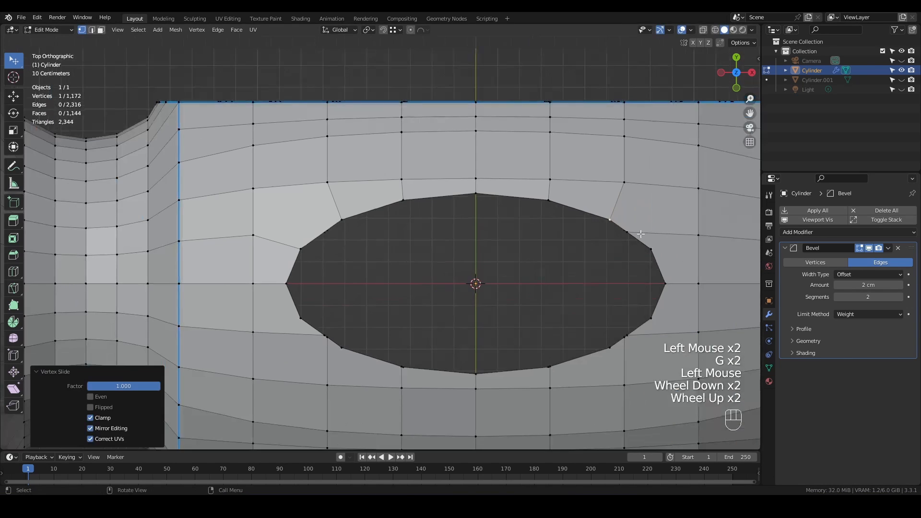
pyautogui.click(699, 263)
pyautogui.press('g')
pyautogui.press('g')
pyautogui.click(332, 196)
pyautogui.scroll(1, 332, 197)
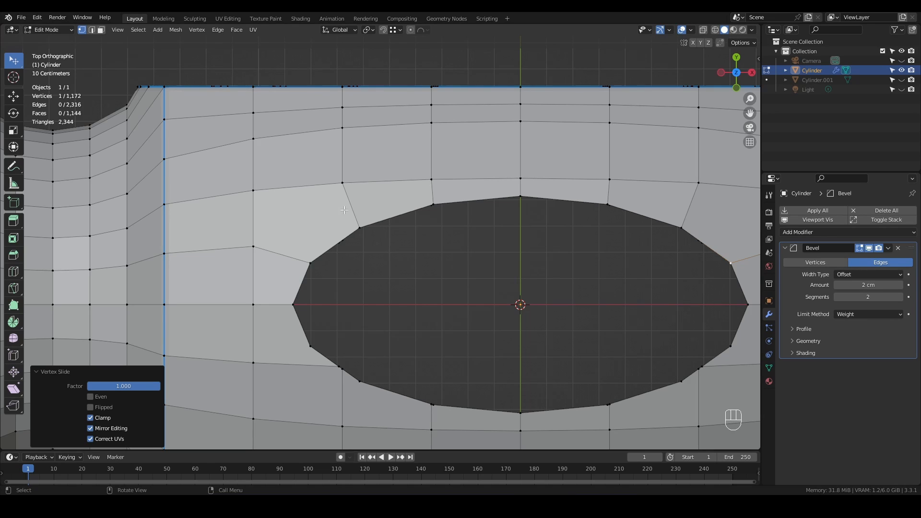
# Try a knife cut around the hole's -X end that finishes at a rim corner.
pyautogui.press('k')
pyautogui.click(274, 304)
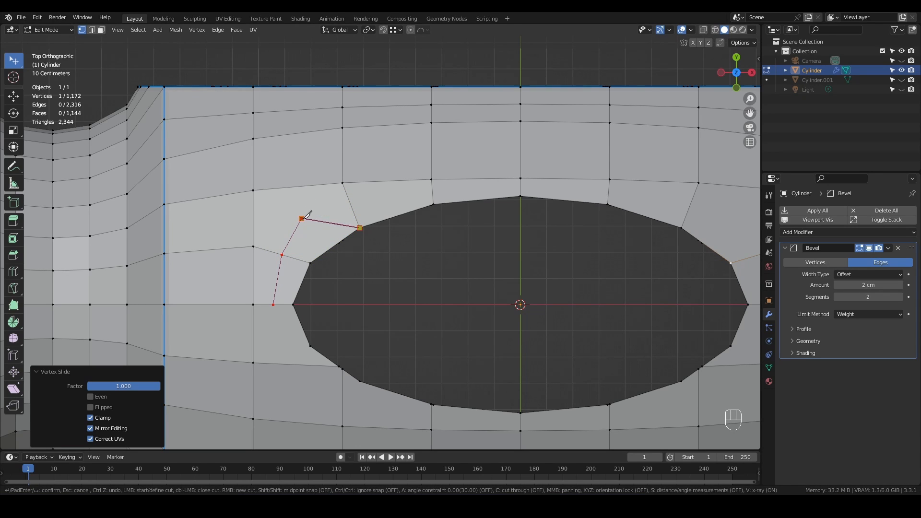
pyautogui.press('Return')
pyautogui.scroll(-3, 368, 240)
pyautogui.scroll(6, 372, 231)
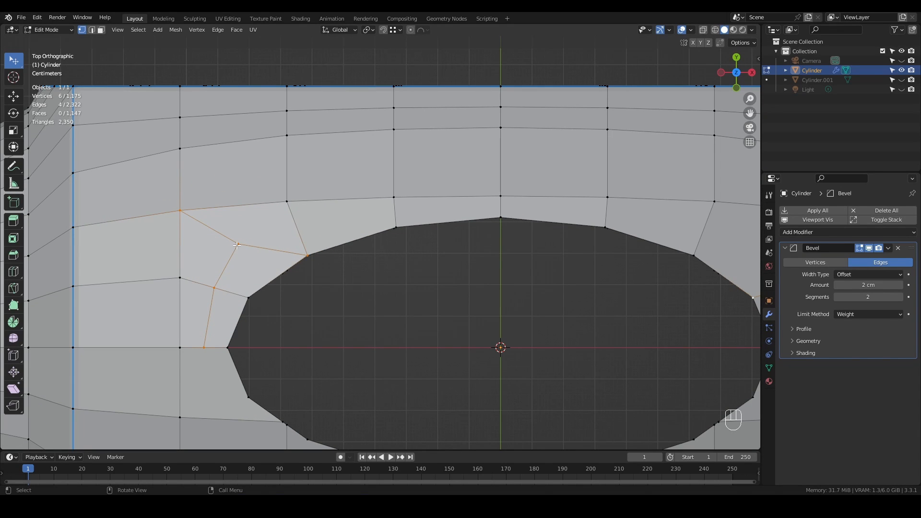
pyautogui.hotkey('ctrl', 'z')
# Knife-cut an edge path around each end of the hole's +Y half, joining the X centre line to the nearby surface vertex.
pyautogui.press('k')
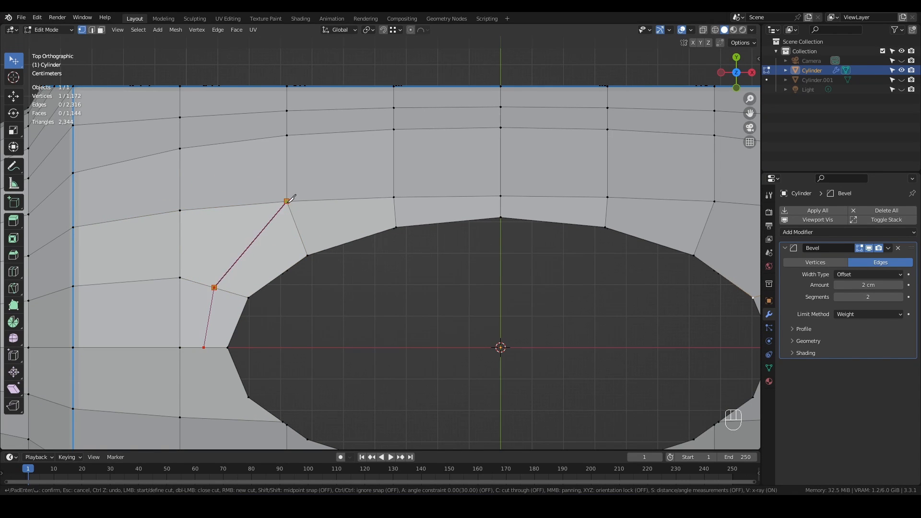
pyautogui.scroll(-2, 290, 197)
pyautogui.scroll(1, 290, 198)
pyautogui.press('k')
pyautogui.click(451, 210)
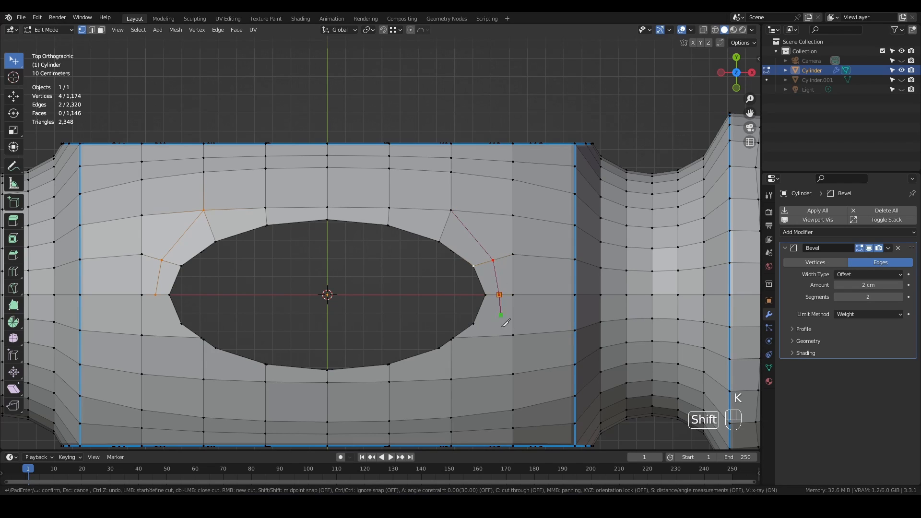
pyautogui.press('Return')
pyautogui.scroll(-2, 392, 223)
pyautogui.scroll(1, 261, 300)
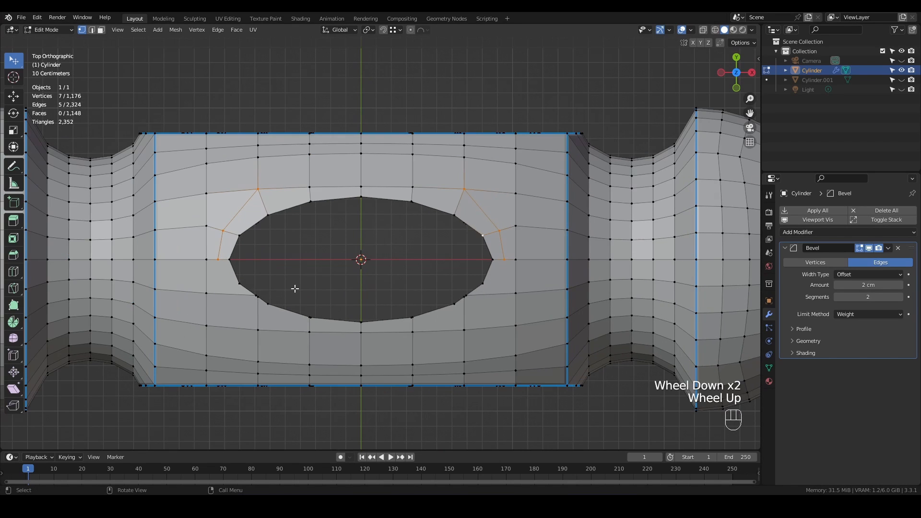
# Symmetrize the whole head mesh in the +Y to -Y direction.
pyautogui.press('a')
pyautogui.press('q')
pyautogui.click(265, 309)
pyautogui.click(124, 428)
pyautogui.click(123, 398)
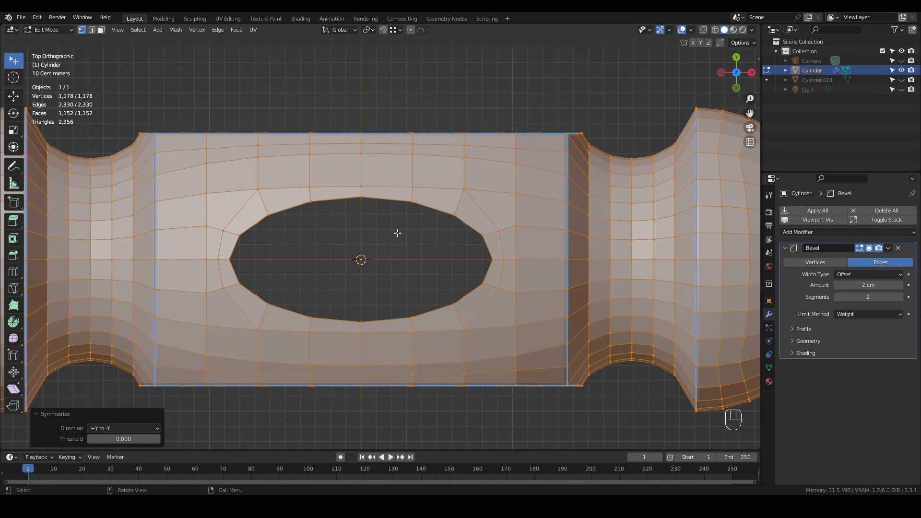
# Try to select the complete edge loop around the hole's upper rim.
pyautogui.scroll(-3, 397, 232)
pyautogui.moveTo(331, 236)
pyautogui.mouseDown(button='middle')
pyautogui.moveTo(354, 213)
pyautogui.moveTo(375, 143)
pyautogui.moveTo(316, 225)
pyautogui.mouseUp(button='middle')
pyautogui.scroll(1, 354, 213)
pyautogui.press('2')
pyautogui.keyDown('alt'); pyautogui.click(353, 213); pyautogui.keyUp('alt')
pyautogui.scroll(2, 312, 234)
pyautogui.keyDown('alt'); pyautogui.click(313, 233); pyautogui.keyUp('alt')
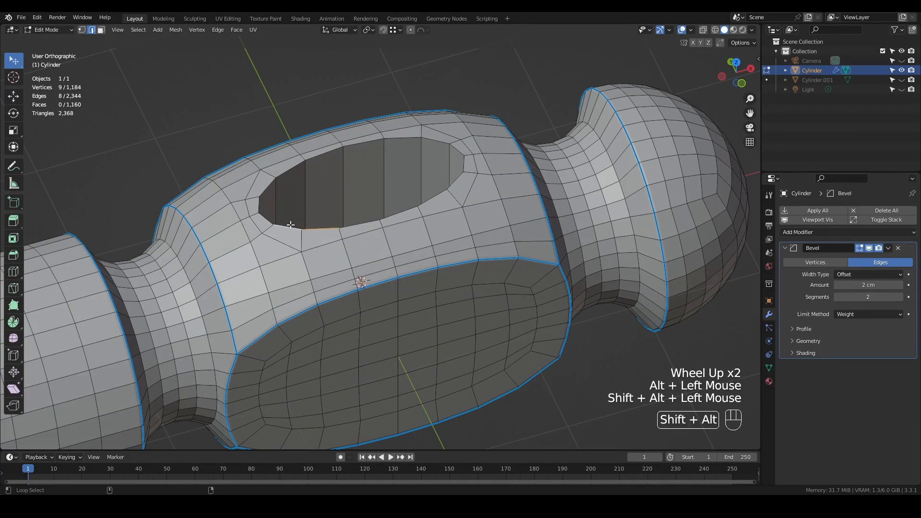
pyautogui.keyDown('ctrl'); pyautogui.click(456, 181); pyautogui.keyUp('ctrl')
pyautogui.keyDown('ctrl'); pyautogui.click(435, 141); pyautogui.keyUp('ctrl')
# Merge all of the head's overlapping vertices by distance.
pyautogui.press('a')
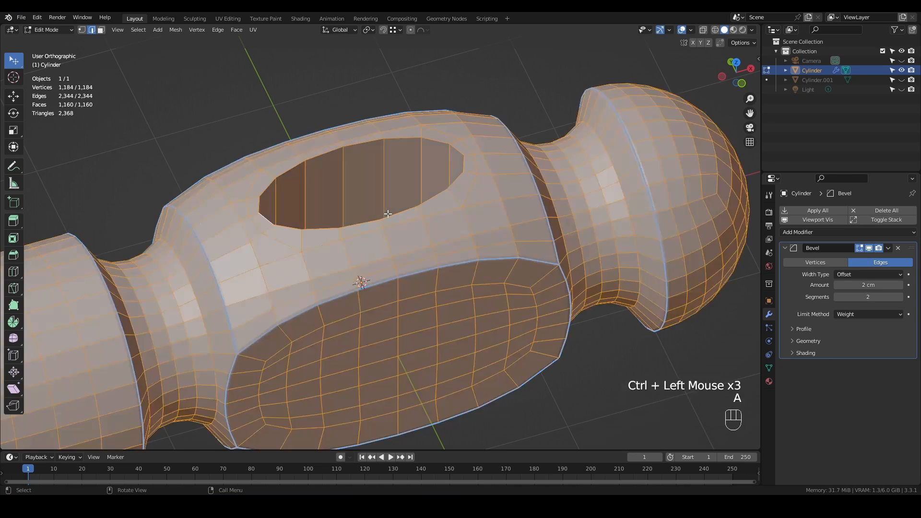
pyautogui.press('m')
pyautogui.click(364, 226)
# Select the rim edges of both hole openings, raise their mean bevel weight, and return to Object Mode.
pyautogui.click(321, 228)
pyautogui.keyDown('ctrl'); pyautogui.click(460, 157); pyautogui.keyUp('ctrl')
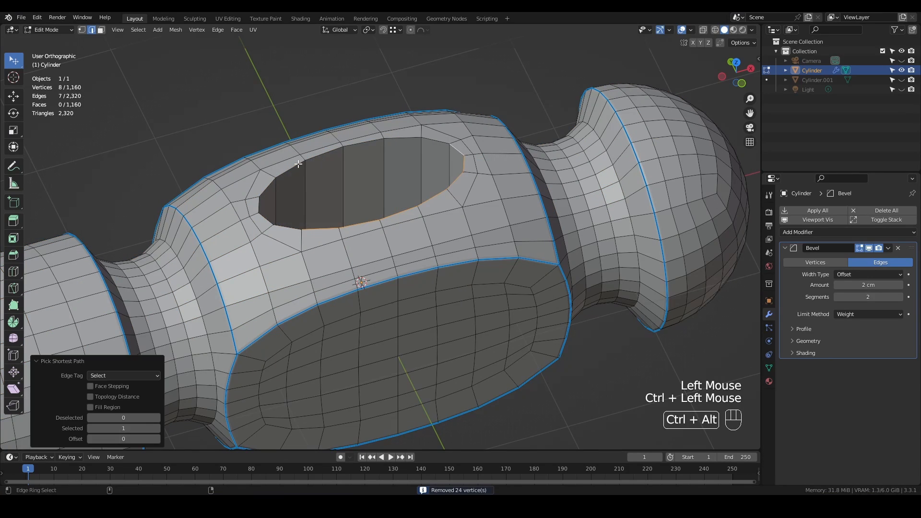
pyautogui.keyDown('alt'); pyautogui.keyDown('shift'); pyautogui.click(268, 191); pyautogui.keyUp('shift'); pyautogui.keyUp('alt')
pyautogui.moveTo(269, 192); pyautogui.dragTo(405, 361, button='middle')
pyautogui.scroll(-2, 405, 361)
pyautogui.scroll(2, 405, 360)
pyautogui.keyDown('alt'); pyautogui.keyDown('shift'); pyautogui.click(405, 361); pyautogui.keyUp('shift'); pyautogui.keyUp('alt')
pyautogui.press('n')
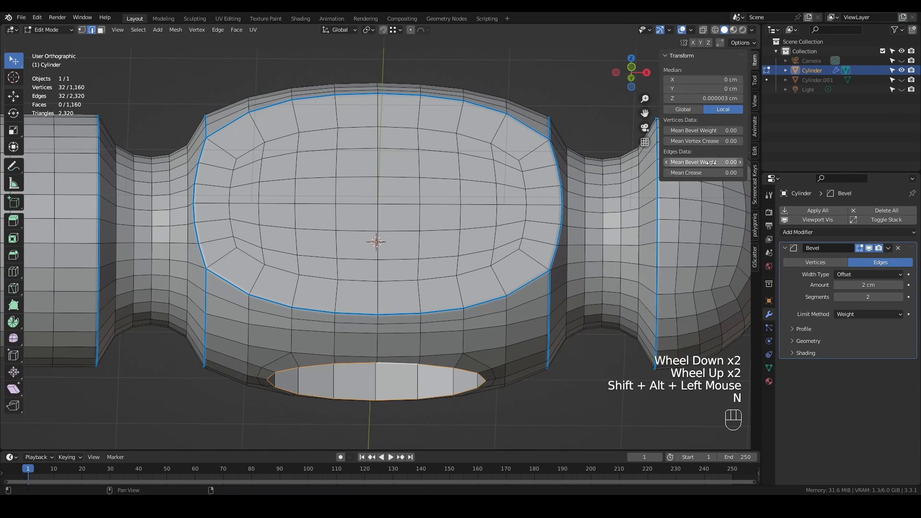
pyautogui.press('n')
pyautogui.moveTo(539, 273); pyautogui.dragTo(364, 158, button='middle')
pyautogui.press('Tab')
pyautogui.scroll(5, 307, 88)
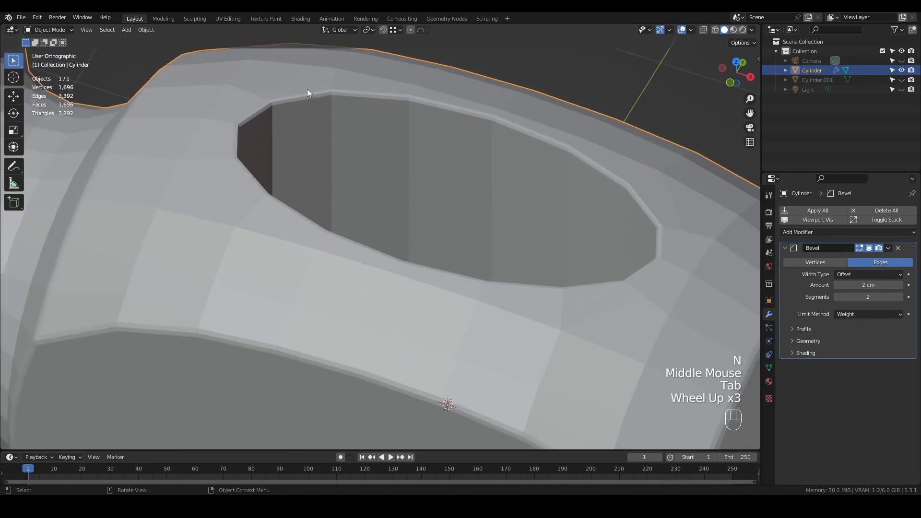
# Add a level 2 Subdivision modifier to the hammer head and shade it smooth.
pyautogui.scroll(-6, 397, 178)
pyautogui.scroll(3, 500, 215)
pyautogui.hotkey('ctrl', '2')
pyautogui.rightClick(503, 215)
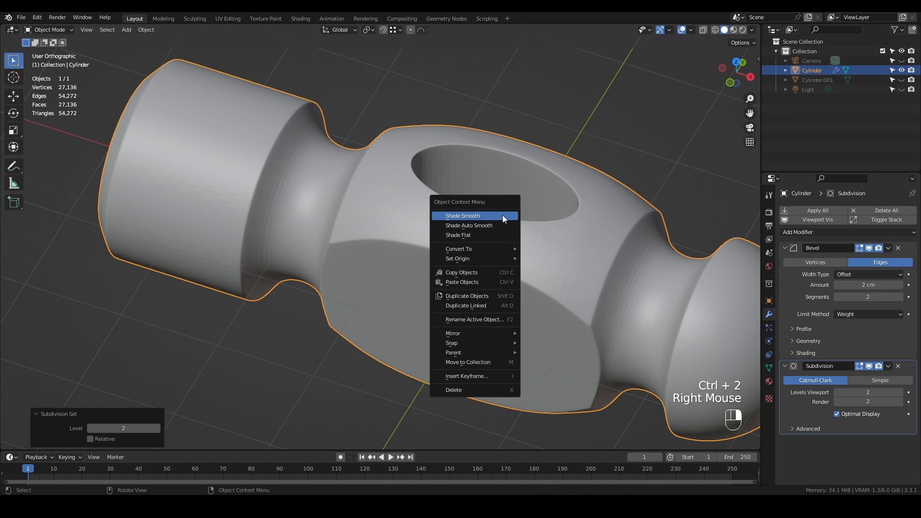
pyautogui.click(504, 214)
pyautogui.scroll(5, 578, 196)
pyautogui.scroll(-3, 465, 201)
pyautogui.moveTo(464, 202); pyautogui.dragTo(480, 198, button='middle')
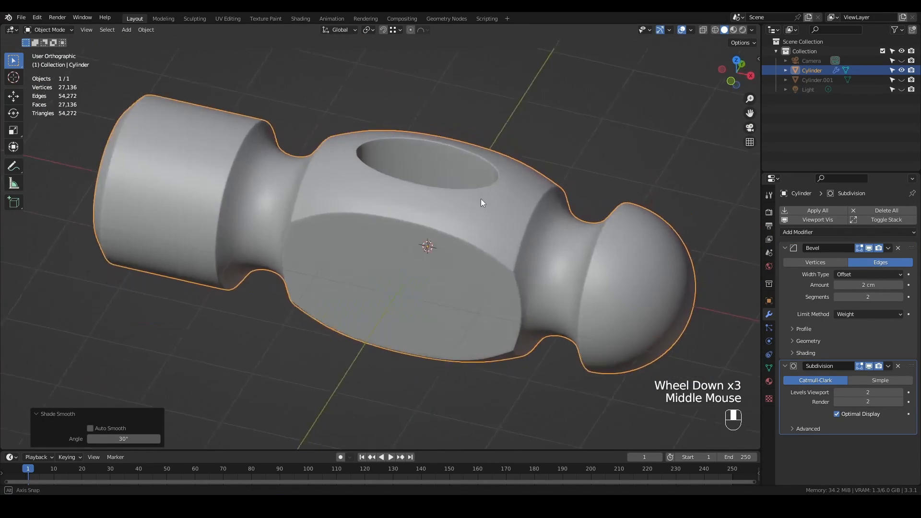
pyautogui.scroll(1, 481, 198)
# Duplicate the head's Bevel modifier and limit the copy by Angle at 50°.
pyautogui.hotkey('ctrl', 'a')
pyautogui.hotkey('ctrl', 'z')
pyautogui.hotkey('ctrl', 'd')
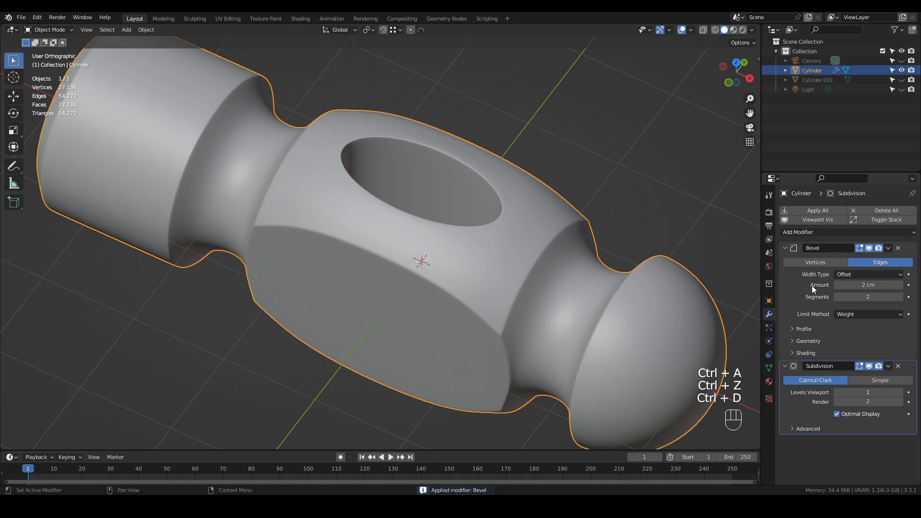
pyautogui.hotkey('shift', 'd')
pyautogui.click(868, 432)
pyautogui.click(864, 411)
pyautogui.click(871, 444)
pyautogui.write('5')
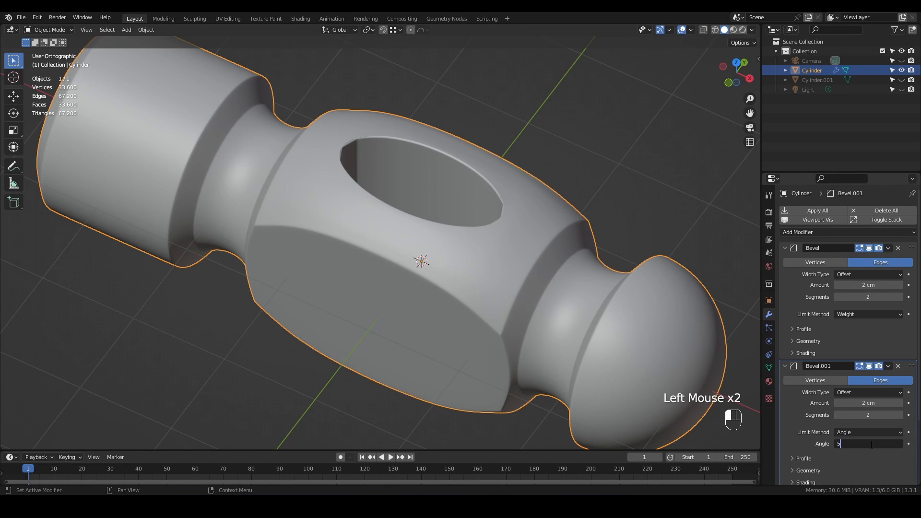
pyautogui.write('0')
pyautogui.press('Return')
# Clear the mean bevel weight of the selected hole rim edges and return to Object Mode.
pyautogui.press('Tab')
pyautogui.press('n')
pyautogui.click(703, 163)
pyautogui.press('n')
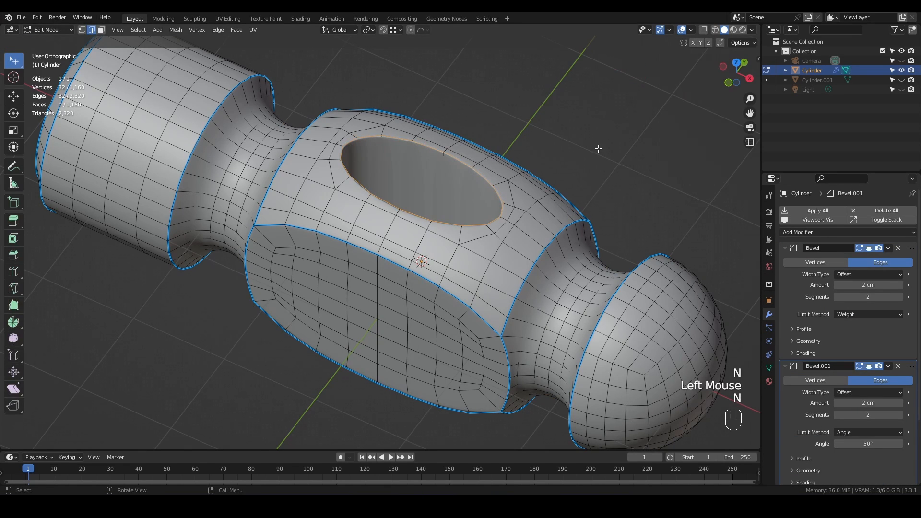
pyautogui.press('Tab')
# Set the angle-limited second bevel's amount to 6 cm and check the softened hole rim.
pyautogui.moveTo(868, 403); pyautogui.dragTo(883, 402)
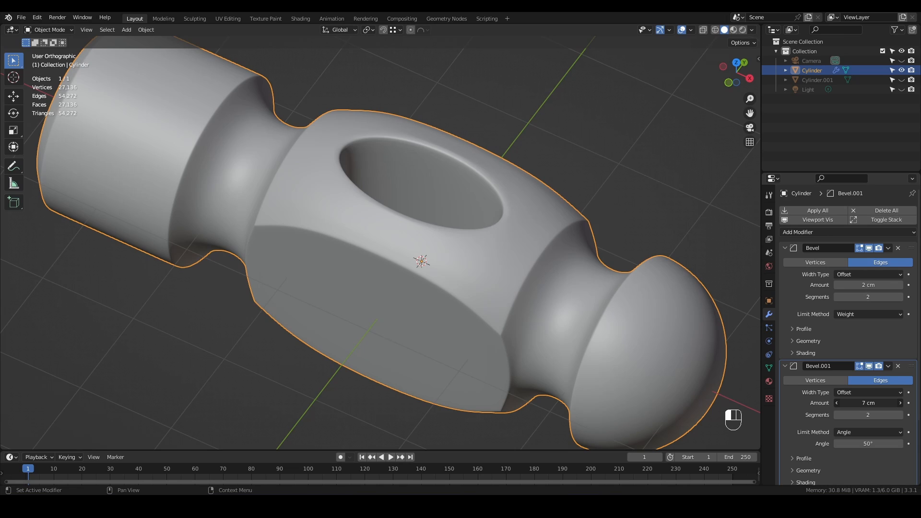
pyautogui.scroll(5, 488, 174)
pyautogui.scroll(-5, 551, 290)
pyautogui.moveTo(551, 289); pyautogui.dragTo(494, 181, button='middle')
pyautogui.scroll(2, 494, 180)
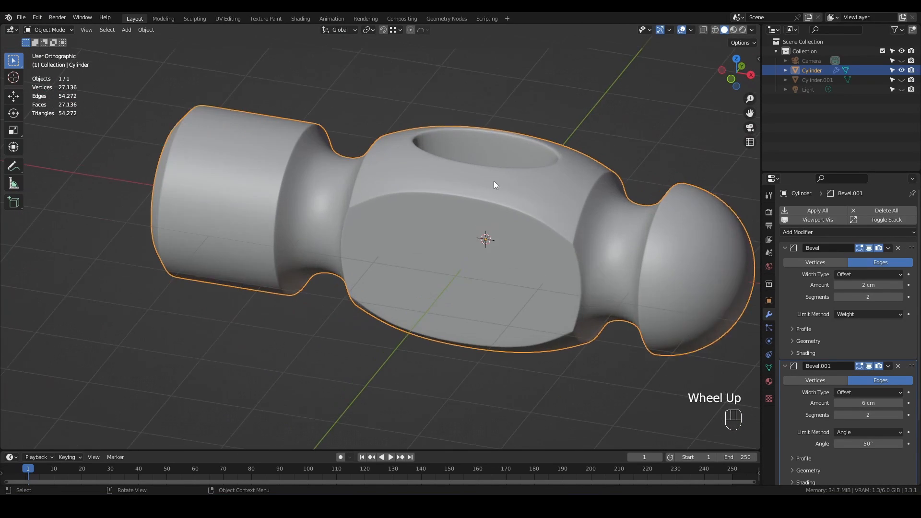
# Unhide all objects and give the handle a Bevel modifier with a 6 cm amount and 2 segments.
pyautogui.hotkey('alt', 'h')
pyautogui.scroll(-1, 494, 181)
pyautogui.click(494, 154)
pyautogui.moveTo(849, 232); pyautogui.dragTo(772, 260)
pyautogui.moveTo(868, 285); pyautogui.dragTo(890, 286)
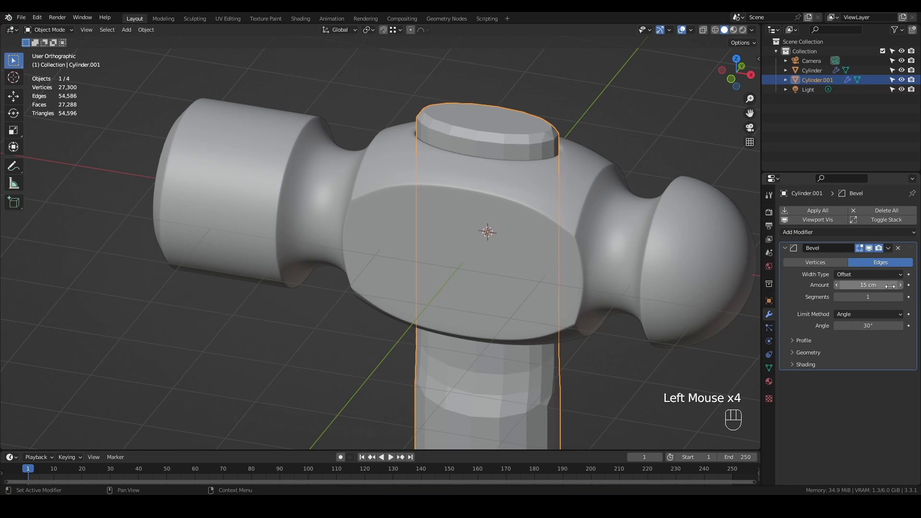
pyautogui.scroll(4, 626, 236)
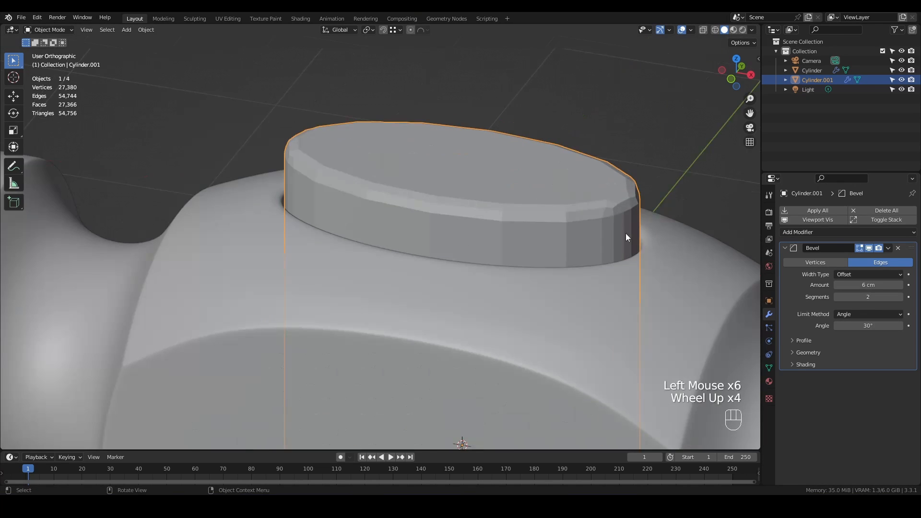
# Set the handle bevel's angle limit to 50°.
pyautogui.moveTo(583, 235); pyautogui.dragTo(611, 243, button='middle')
pyautogui.moveTo(867, 326); pyautogui.dragTo(869, 326)
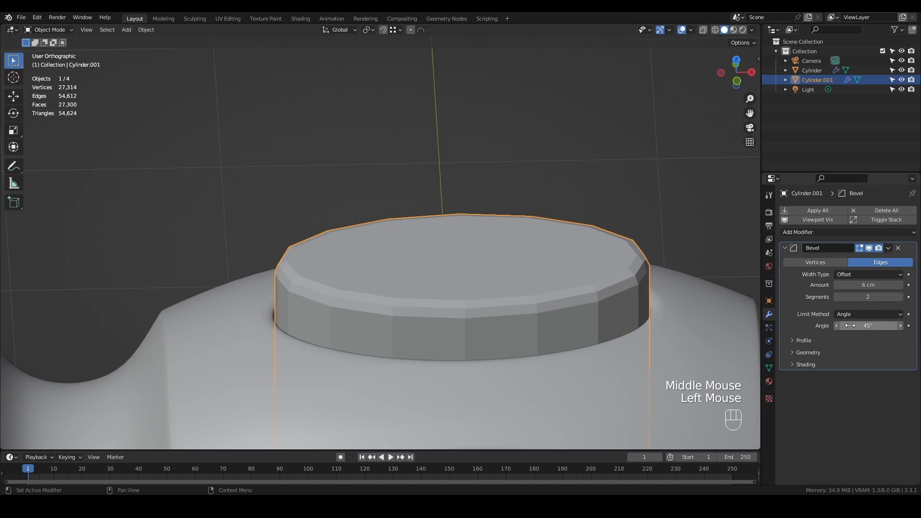
pyautogui.moveTo(532, 253); pyautogui.dragTo(455, 235, button='middle')
pyautogui.click(883, 323)
# Lower the handle's top face along Z by about 24 cm so it sits just above the head's surface.
pyautogui.moveTo(709, 335); pyautogui.dragTo(509, 221, button='middle')
pyautogui.scroll(-2, 508, 221)
pyautogui.moveTo(509, 221); pyautogui.dragTo(479, 191, button='middle')
pyautogui.scroll(3, 479, 191)
pyautogui.press('Tab')
pyautogui.press('3')
pyautogui.click(526, 192)
pyautogui.press('g')
pyautogui.press('z')
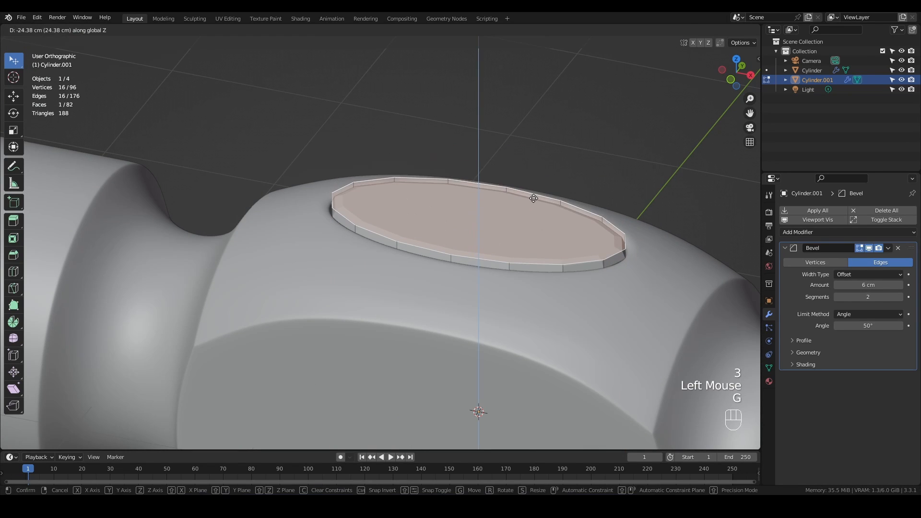
pyautogui.click(534, 199)
# Inset the handle's top face by about 10 cm and delete the inner face.
pyautogui.moveTo(534, 200)
pyautogui.mouseDown(button='middle')
pyautogui.moveTo(541, 171)
pyautogui.moveTo(530, 174)
pyautogui.moveTo(523, 212)
pyautogui.mouseUp(button='middle')
pyautogui.press('i')
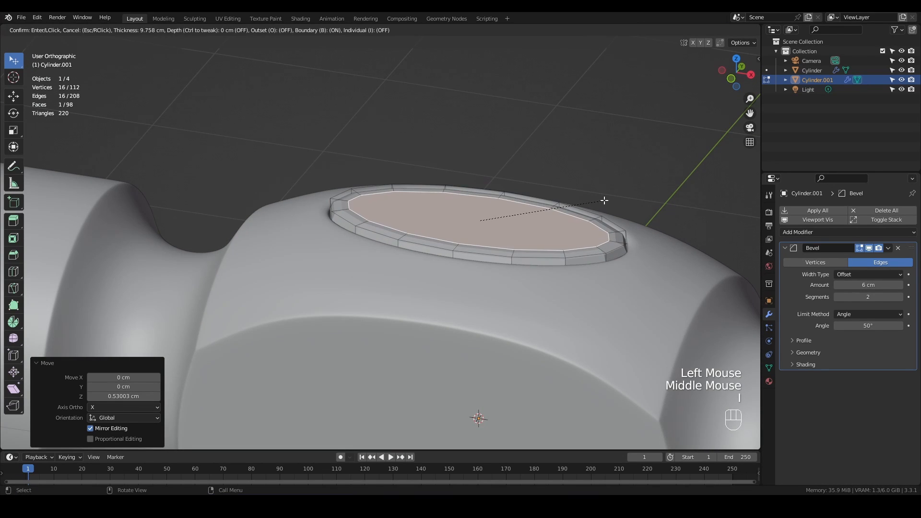
pyautogui.click(596, 202)
pyautogui.moveTo(597, 201); pyautogui.dragTo(534, 228, button='middle')
pyautogui.scroll(2, 533, 227)
pyautogui.press('x')
pyautogui.click(534, 228)
# Grid-fill the opening in the handle's top with a span of 4 and an offset of -2.
pyautogui.keyDown('alt'); pyautogui.click(532, 185); pyautogui.keyUp('alt')
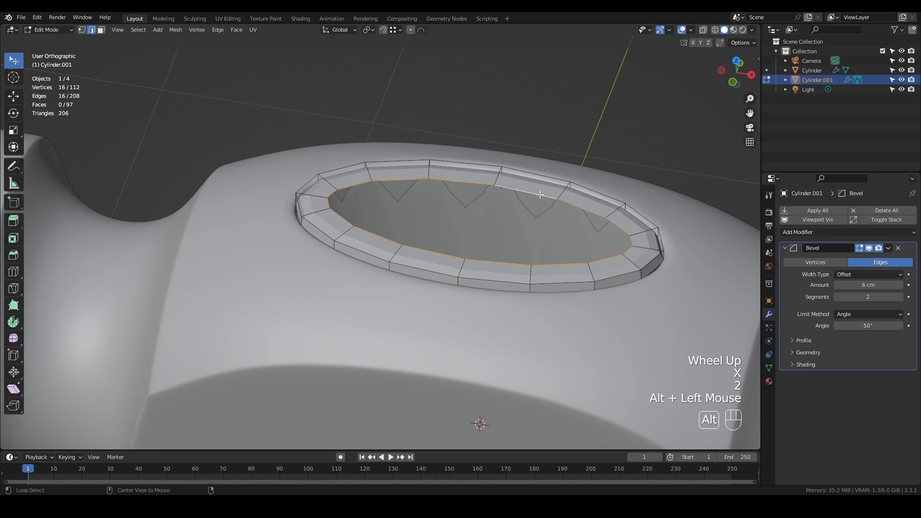
pyautogui.hotkey('ctrl', 'f')
pyautogui.click(534, 194)
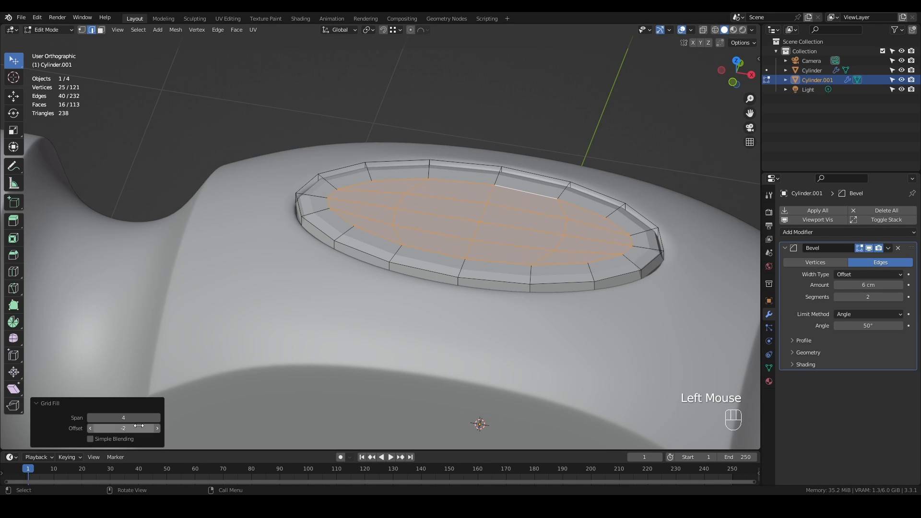
# Add three evenly spaced, centred loop cuts around the upper part of the handle.
pyautogui.scroll(-7, 485, 166)
pyautogui.moveTo(512, 232); pyautogui.dragTo(503, 177, button='middle')
pyautogui.hotkey('ctrl', 'r')
pyautogui.scroll(2, 487, 227)
pyautogui.click(487, 228)
pyautogui.rightClick(487, 226)
# Return to Object Mode and add a level 2 Subdivision modifier to the handle.
pyautogui.press('Tab')
pyautogui.hotkey('ctrl', '2')
pyautogui.scroll(4, 477, 156)
pyautogui.scroll(-3, 500, 152)
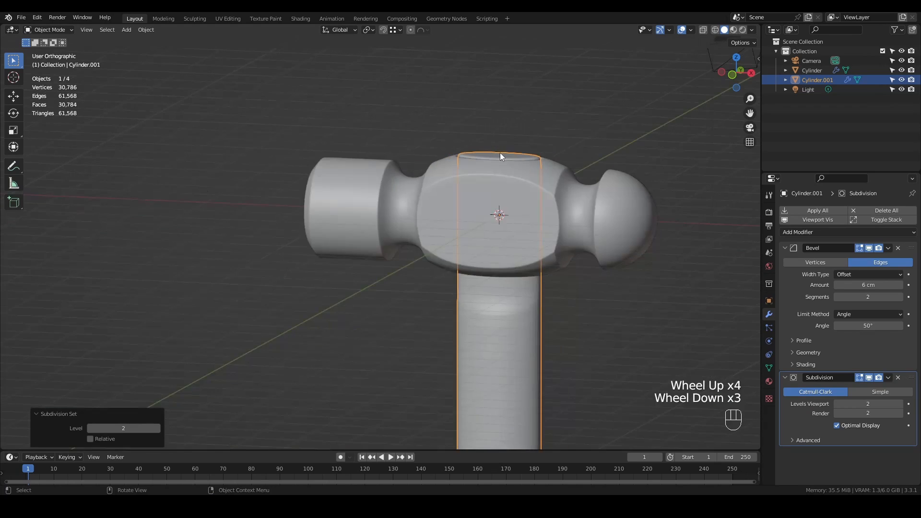
pyautogui.scroll(-4, 500, 152)
pyautogui.scroll(5, 531, 230)
pyautogui.scroll(1, 530, 230)
# Inset the face at the handle's lower end by about 27 cm and delete the inner face.
pyautogui.moveTo(530, 230); pyautogui.dragTo(496, 214, button='middle')
pyautogui.scroll(-6, 514, 280)
pyautogui.scroll(5, 499, 342)
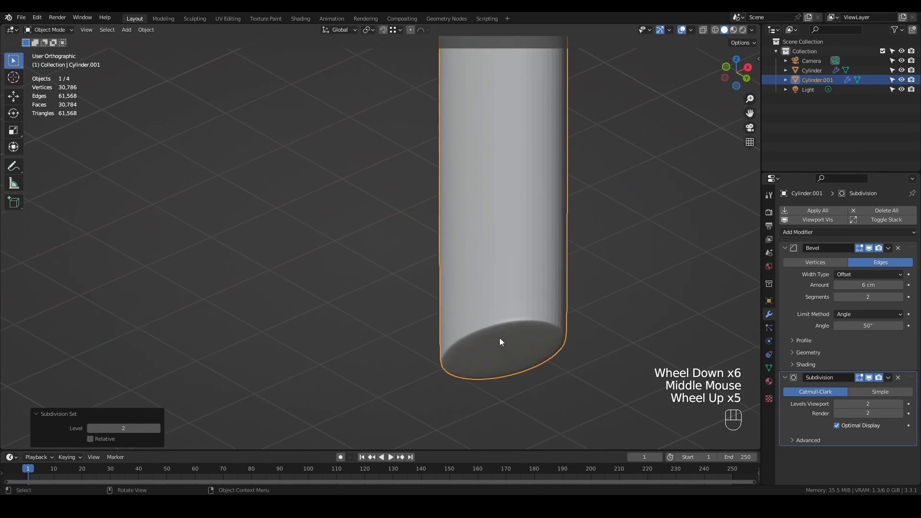
pyautogui.press('Tab')
pyautogui.scroll(2, 499, 339)
pyautogui.press('3')
pyautogui.click(499, 339)
pyautogui.press('i')
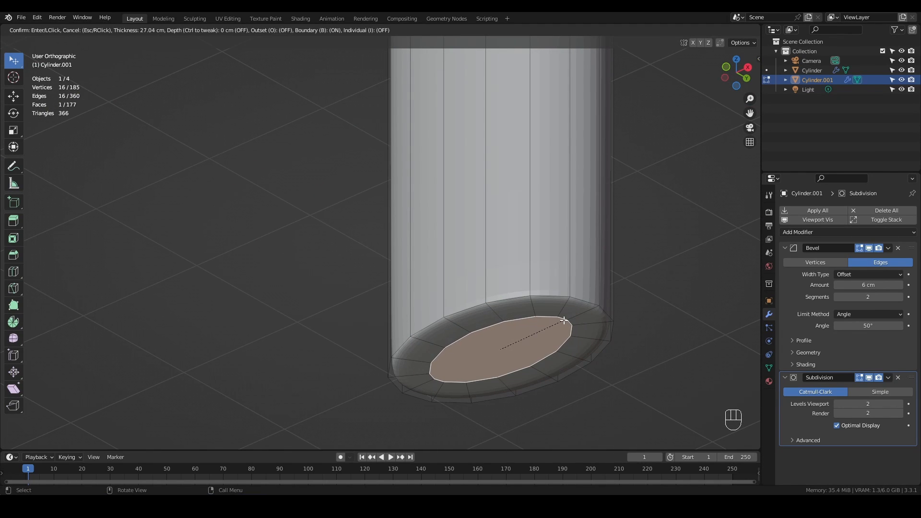
pyautogui.click(564, 321)
pyautogui.press('x')
pyautogui.click(563, 320)
# Grid-fill the opening in the handle's lower end with a span of 2 and lower the grid offset one step.
pyautogui.press('2')
pyautogui.keyDown('alt'); pyautogui.click(545, 317); pyautogui.keyUp('alt')
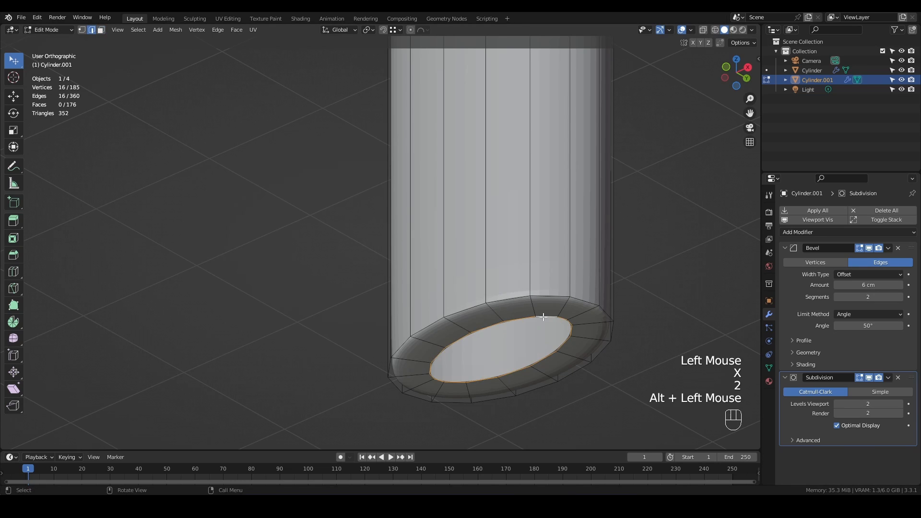
pyautogui.hotkey('ctrl', 'f')
pyautogui.click(544, 320)
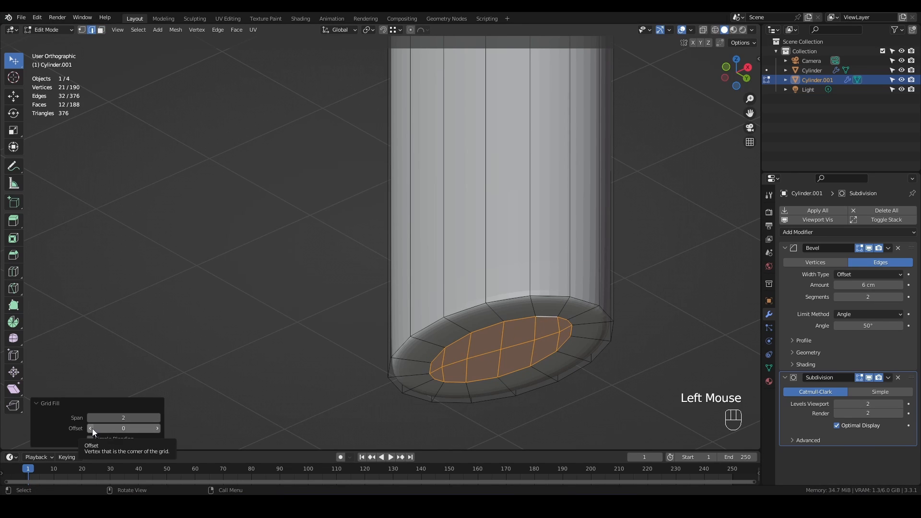
pyautogui.click(91, 429)
# Bevel the edge loop around the handle's lower rim with two segments.
pyautogui.keyDown('alt'); pyautogui.click(609, 332); pyautogui.keyUp('alt')
pyautogui.hotkey('ctrl', 'b')
pyautogui.scroll(1, 615, 246)
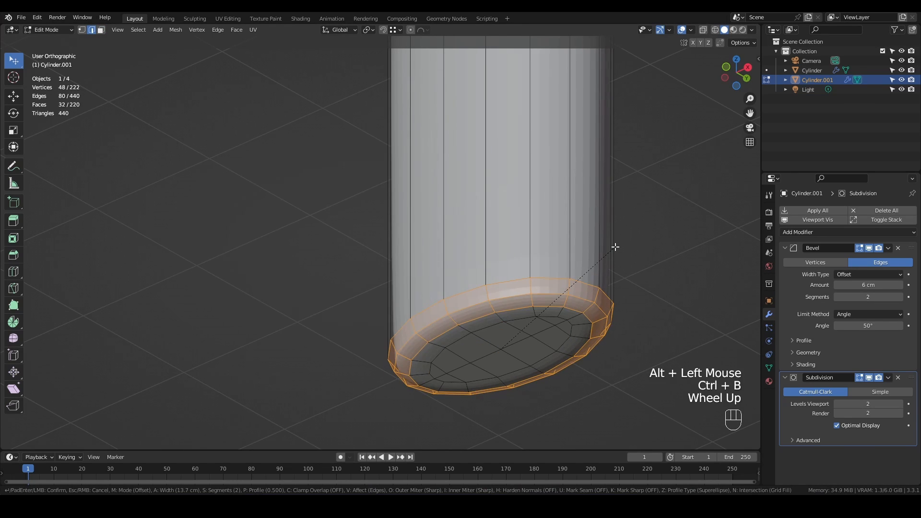
pyautogui.scroll(-1, 615, 245)
pyautogui.rightClick(601, 271)
pyautogui.hotkey('ctrl', 'b')
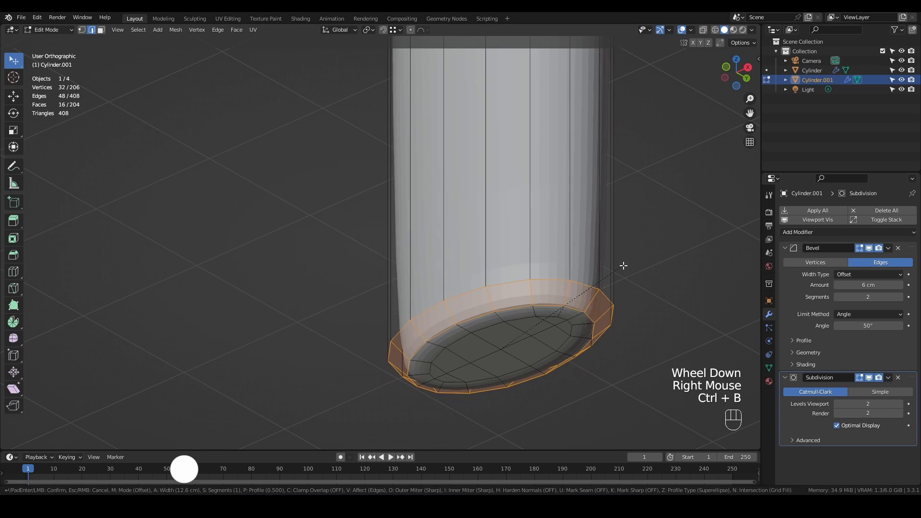
pyautogui.scroll(1, 626, 264)
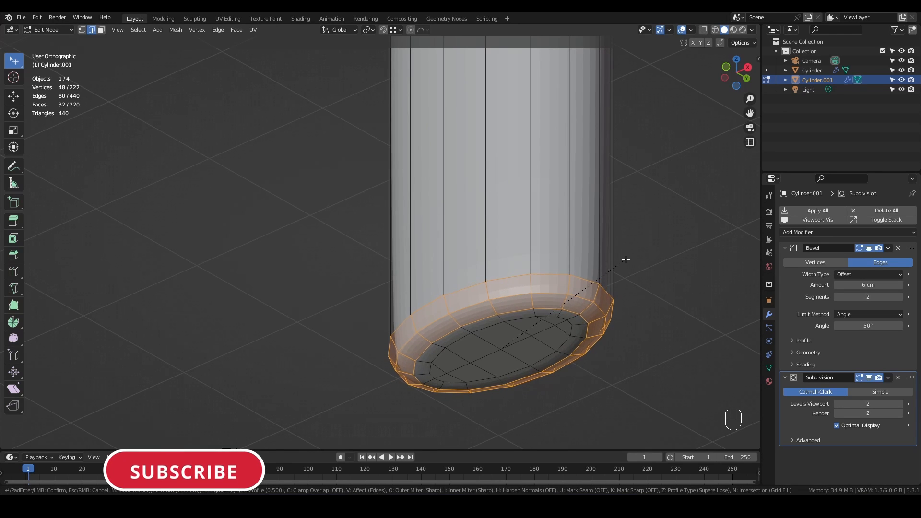
pyautogui.click(625, 257)
# Add a loop cut around the handle shaft and move it along Z to just above the beveled lower end.
pyautogui.scroll(-3, 470, 162)
pyautogui.hotkey('ctrl', 'r')
pyautogui.click(524, 278)
pyautogui.moveTo(524, 278); pyautogui.dragTo(470, 315, button='middle')
pyautogui.press('g')
pyautogui.press('z')
pyautogui.click(482, 303)
# Apply smooth shading to the handle in Object Mode and reopen its mesh in Edit Mode.
pyautogui.scroll(-2, 482, 304)
pyautogui.scroll(6, 471, 315)
pyautogui.press('Tab')
pyautogui.rightClick(544, 285)
pyautogui.click(540, 291)
pyautogui.moveTo(540, 295); pyautogui.dragTo(498, 218, button='middle')
pyautogui.rightClick(520, 168)
pyautogui.click(513, 155)
pyautogui.scroll(-5, 476, 198)
pyautogui.scroll(-1, 480, 192)
pyautogui.scroll(1, 479, 187)
pyautogui.scroll(-2, 477, 184)
pyautogui.scroll(5, 477, 179)
pyautogui.scroll(-4, 473, 144)
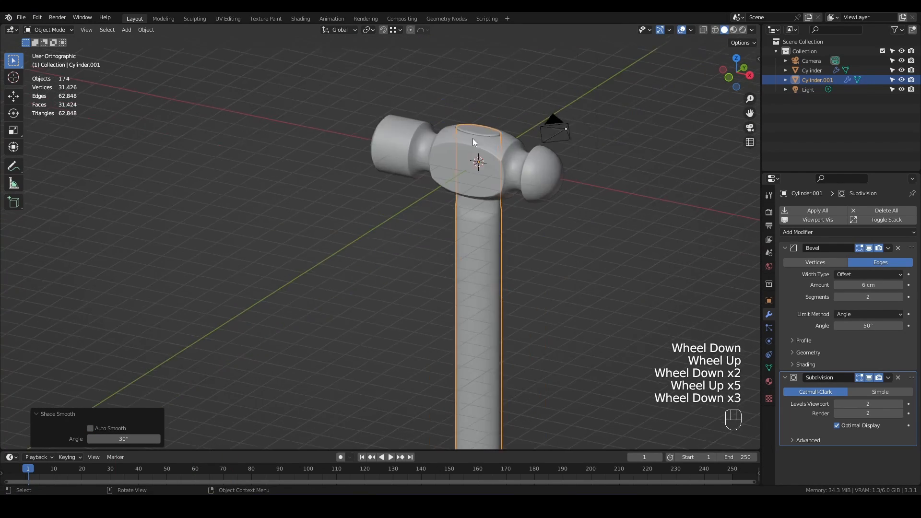
pyautogui.moveTo(473, 138); pyautogui.dragTo(488, 238, button='middle')
pyautogui.scroll(-1, 488, 238)
pyautogui.scroll(1, 488, 238)
pyautogui.press('Tab')
# Try to dissolve the selected edge loop near the handle's lower end.
pyautogui.hotkey('ctrl', 'r')
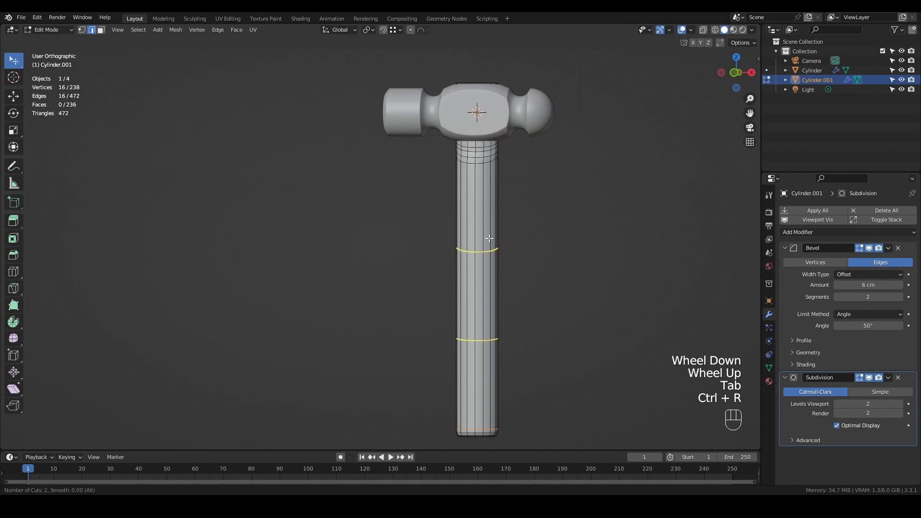
pyautogui.scroll(3, 489, 239)
pyautogui.hotkey('ctrl', 'x')
pyautogui.scroll(-2, 477, 231)
pyautogui.hotkey('ctrl', 'r')
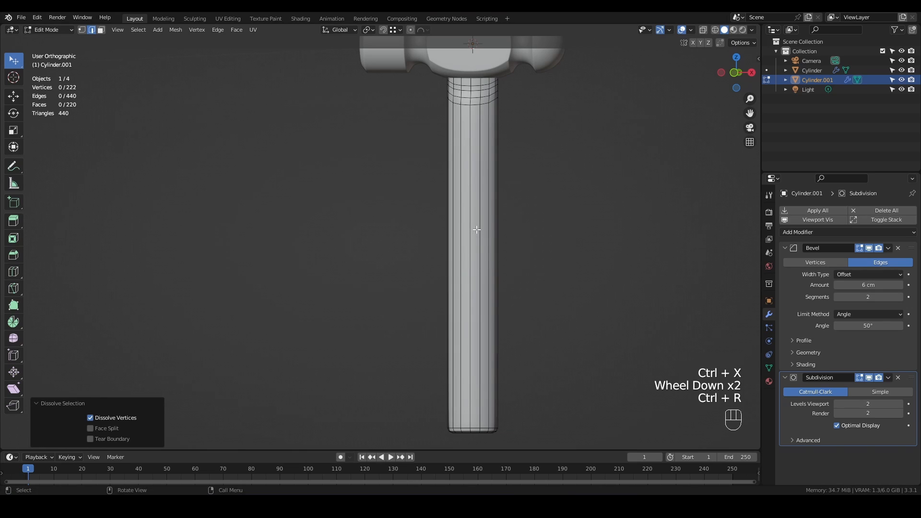
pyautogui.hotkey('ctrl', 'z')
pyautogui.hotkey('ctrl', 'z')
pyautogui.hotkey('ctrl', 'shift', 'z')
pyautogui.hotkey('ctrl', 'shift', 'z')
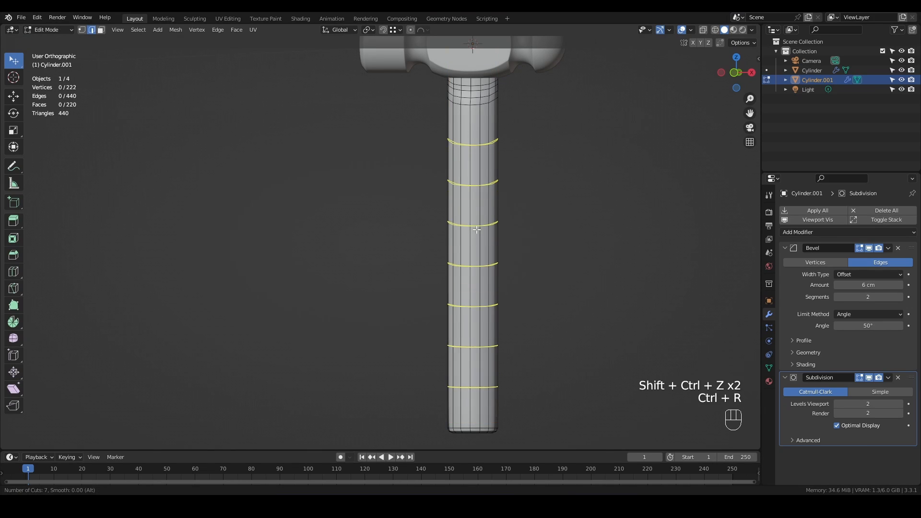
# Try seven evenly spaced loop cuts along the handle shaft, and undo them together with the loop dissolve.
pyautogui.click(476, 229)
pyautogui.rightClick(477, 230)
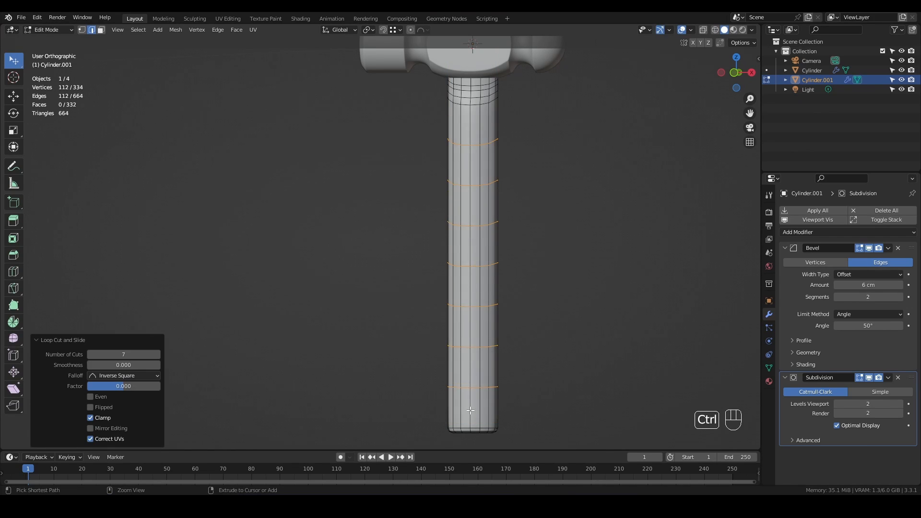
pyautogui.hotkey('ctrl', 'z')
pyautogui.hotkey('ctrl', 'z')
# Add nine evenly spaced, centred loop cuts along the handle shaft.
pyautogui.click(487, 270)
pyautogui.rightClick(480, 268)
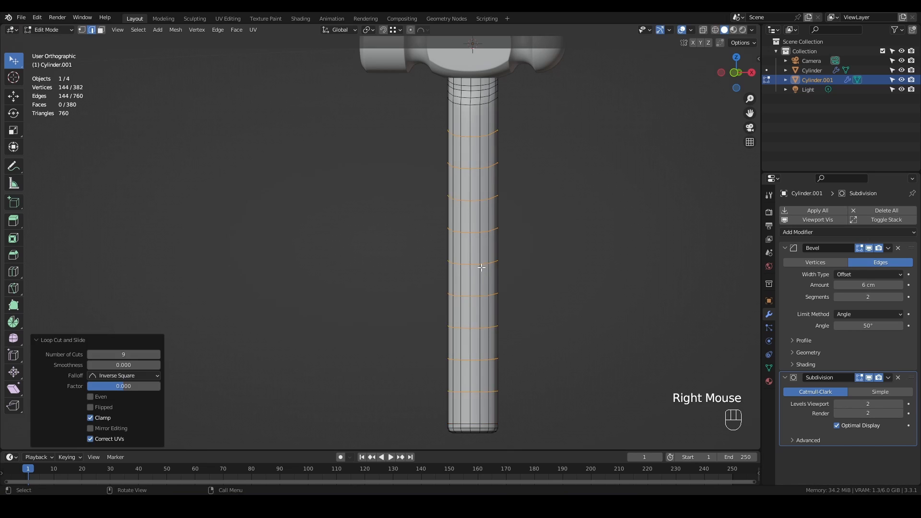
# Narrow the handle's middle loop to about 0.87 in X and Y with proportional editing at size 4.59, and return to Object Mode.
pyautogui.keyDown('alt'); pyautogui.click(480, 268); pyautogui.keyUp('alt')
pyautogui.scroll(-2, 518, 247)
pyautogui.scroll(1, 518, 247)
pyautogui.press('o')
pyautogui.press('s')
pyautogui.hotkey('shift', 'x')
pyautogui.hotkey('shift', 'z')
pyautogui.scroll(-4, 538, 249)
pyautogui.scroll(1, 539, 259)
pyautogui.scroll(-6, 538, 265)
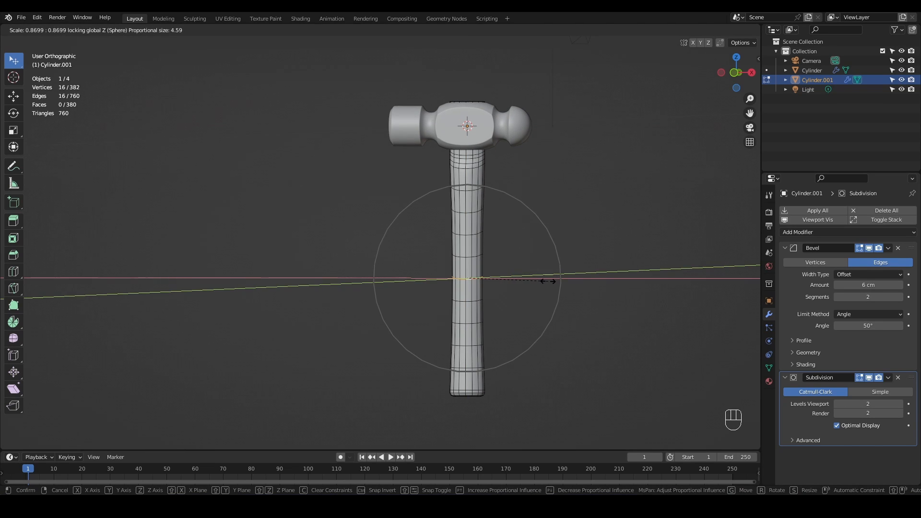
pyautogui.scroll(1, 548, 281)
pyautogui.scroll(-1, 548, 282)
pyautogui.click(548, 281)
pyautogui.moveTo(548, 281); pyautogui.dragTo(516, 320, button='middle')
pyautogui.press('Tab')
pyautogui.scroll(-2, 494, 221)
pyautogui.scroll(2, 506, 222)
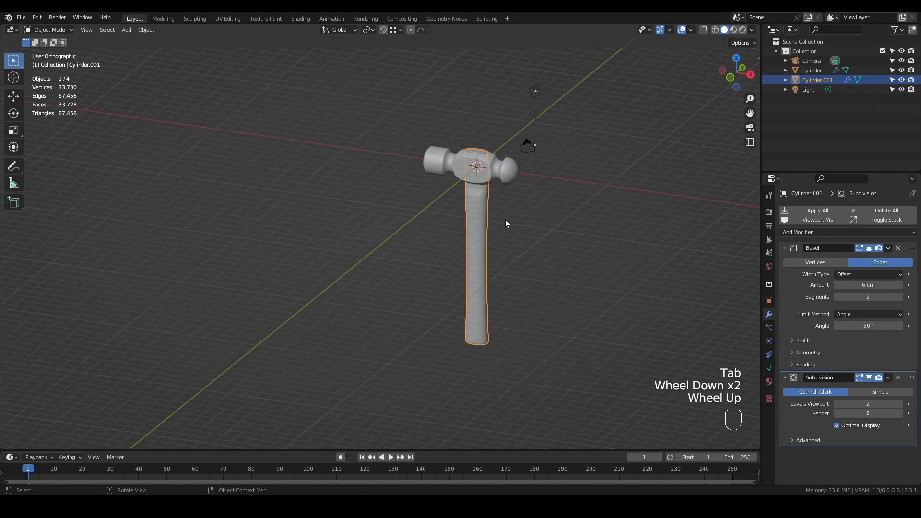
# Deselect everything and examine the handle where it meets the underside of the head.
pyautogui.press('F8')
pyautogui.moveTo(505, 222); pyautogui.dragTo(476, 152, button='middle')
pyautogui.scroll(3, 477, 151)
pyautogui.hotkey('alt', 'a')
pyautogui.moveTo(520, 221); pyautogui.dragTo(553, 196, button='middle')
pyautogui.scroll(3, 488, 232)
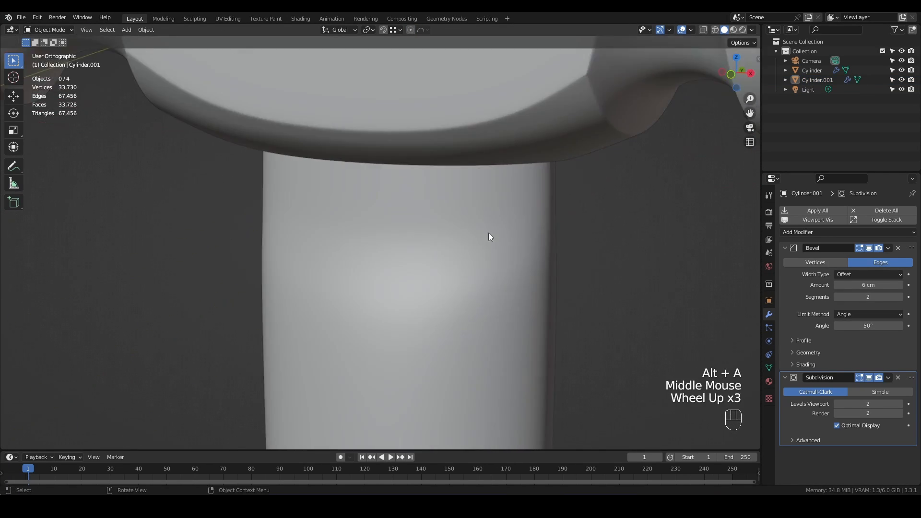
# Save the hammer file with its current name.
pyautogui.moveTo(488, 232); pyautogui.dragTo(499, 158, button='middle')
pyautogui.scroll(-3, 476, 258)
pyautogui.scroll(4, 471, 142)
pyautogui.scroll(-4, 472, 142)
pyautogui.scroll(-2, 499, 158)
pyautogui.hotkey('ctrl', 's')
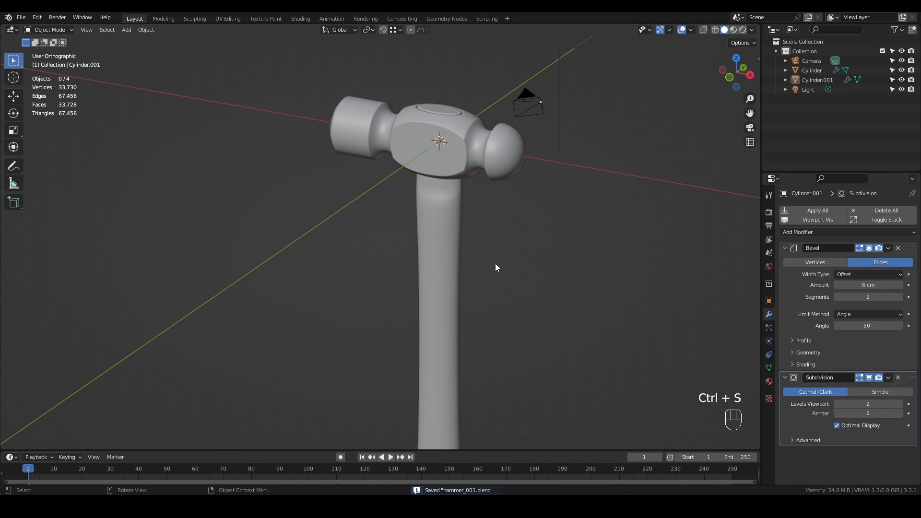
# In the Shading workspace, load every texture map from the Metal/Damaged folder into the hammer head's Principled BSDF material using Principled Texture Setup.
pyautogui.click(375, 130)
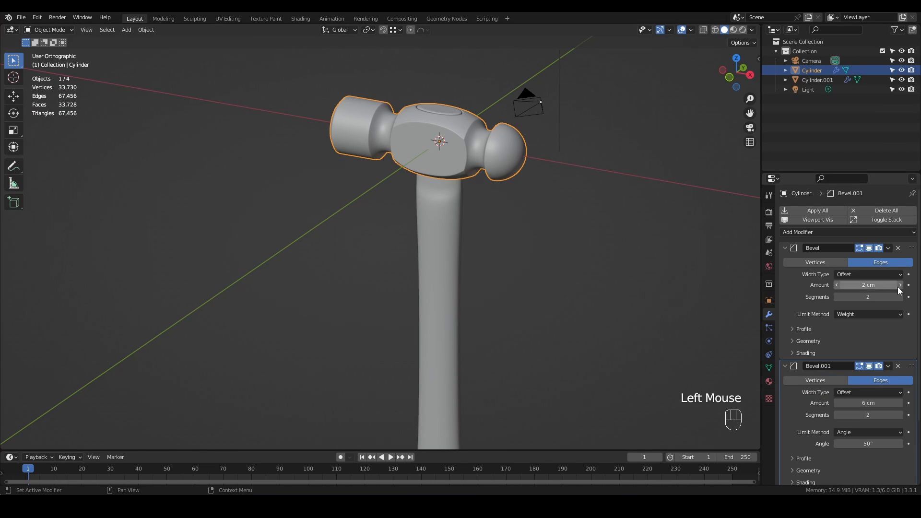
pyautogui.click(300, 18)
pyautogui.click(471, 177)
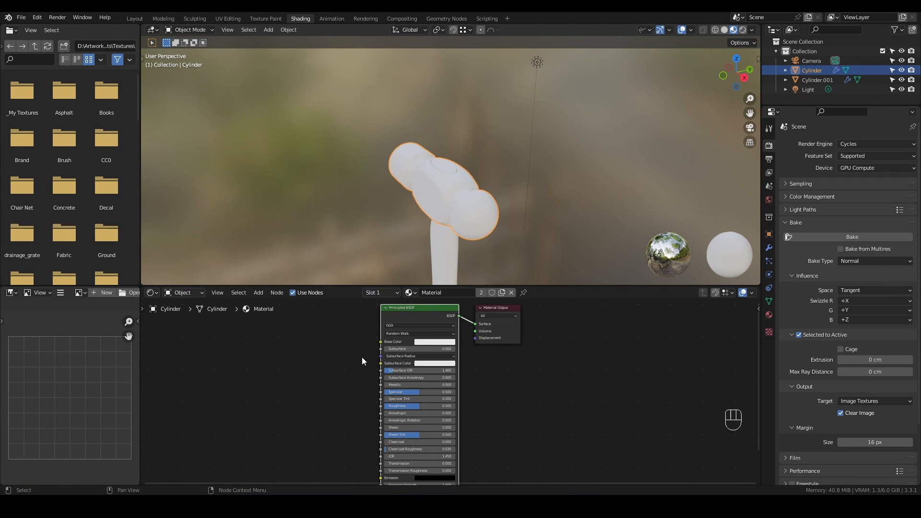
pyautogui.hotkey('ctrl', 'shift', 't')
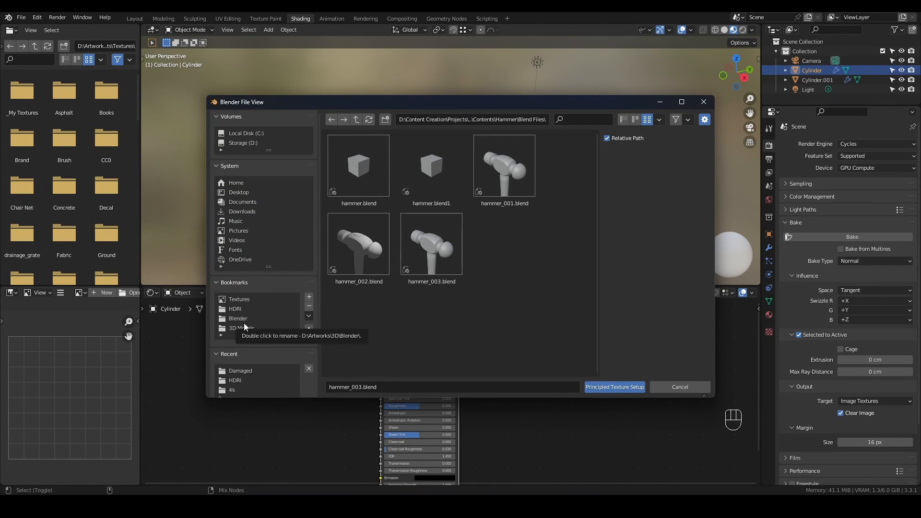
pyautogui.click(239, 299)
pyautogui.scroll(-1, 493, 278)
pyautogui.doubleClick(493, 278)
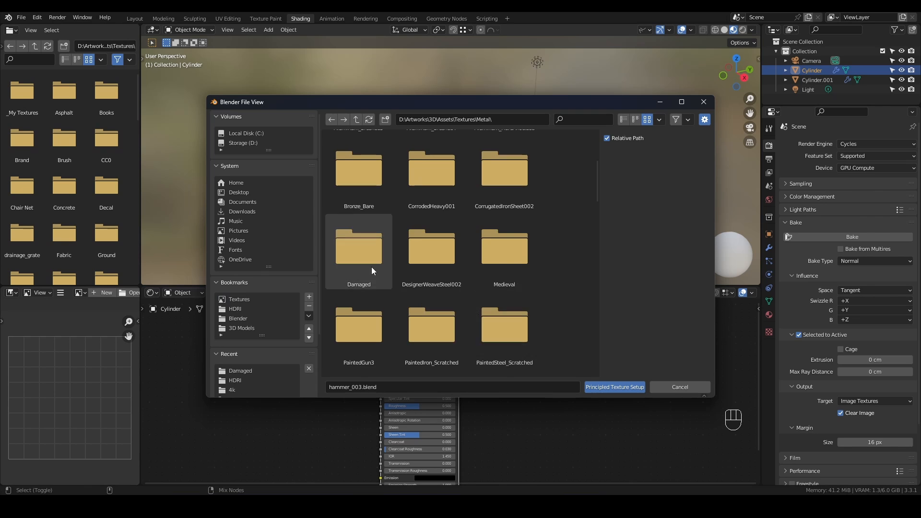
pyautogui.doubleClick(371, 267)
pyautogui.press('a')
pyautogui.click(613, 386)
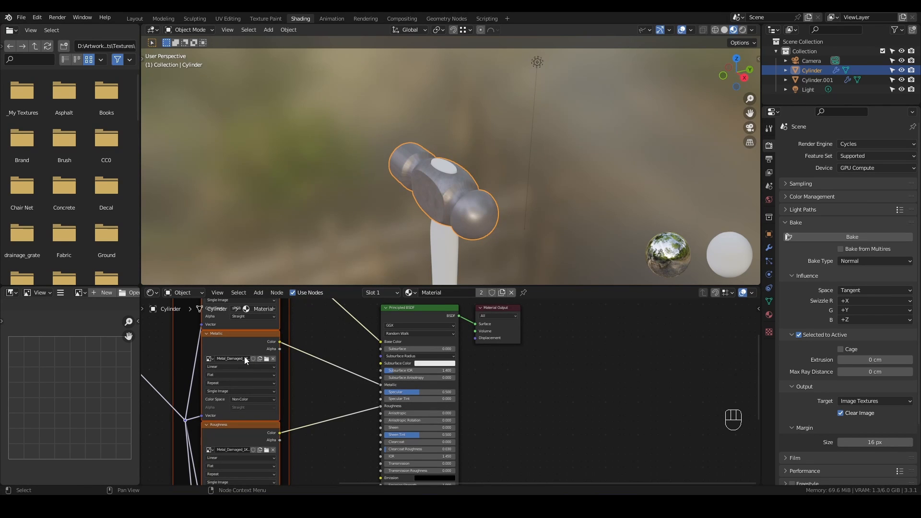
# Load the Damaged metallic .tif into the Metallic texture node and inspect the head's surface up close.
pyautogui.click(267, 358)
pyautogui.doubleClick(523, 183)
pyautogui.moveTo(346, 365); pyautogui.dragTo(501, 375, button='middle')
pyautogui.scroll(4, 491, 177)
pyautogui.moveTo(453, 200); pyautogui.dragTo(473, 194, button='middle')
pyautogui.scroll(3, 490, 177)
pyautogui.scroll(-1, 444, 204)
pyautogui.scroll(7, 442, 201)
pyautogui.scroll(-6, 417, 166)
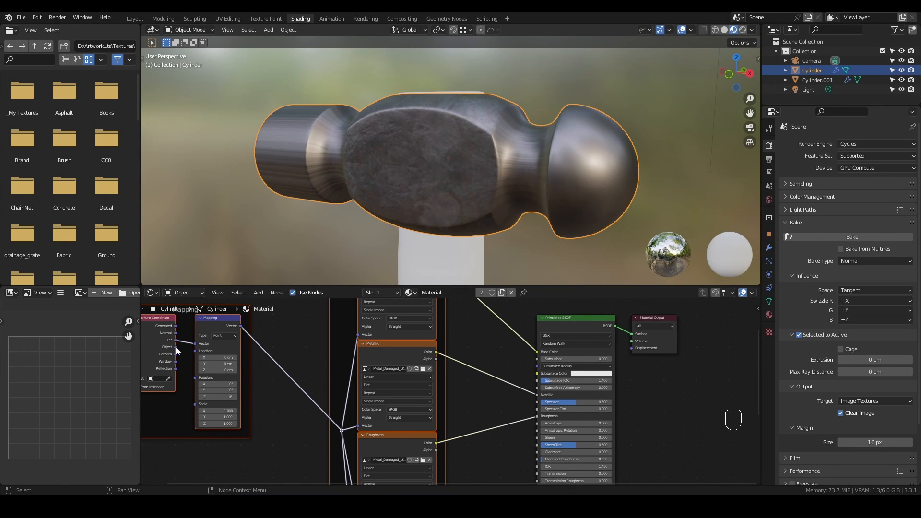
# Feed the Mapping node with Object coordinates and preview the Base Color texture on the head.
pyautogui.moveTo(175, 347); pyautogui.dragTo(195, 343)
pyautogui.moveTo(344, 352); pyautogui.dragTo(324, 445, button='middle')
pyautogui.keyDown('ctrl'); pyautogui.keyDown('shift'); pyautogui.click(347, 404); pyautogui.keyUp('shift'); pyautogui.keyUp('ctrl')
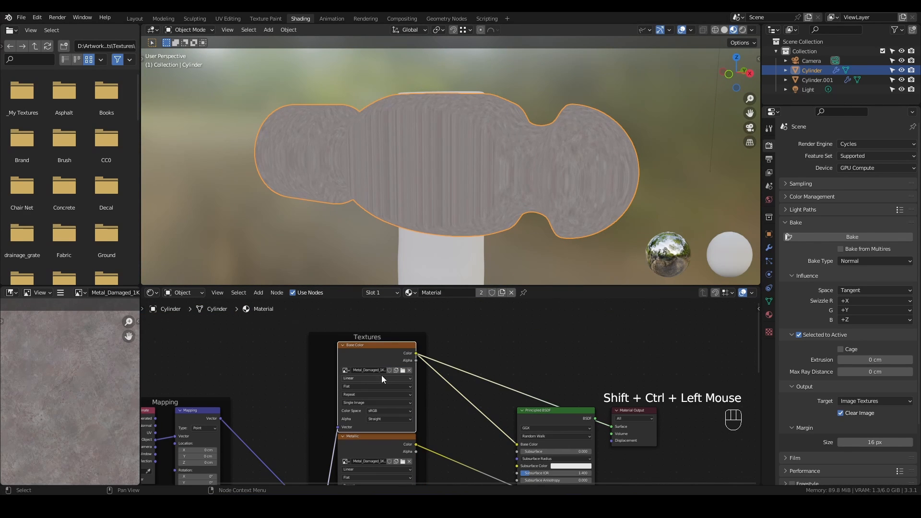
# Set the Base Color texture to Box projection with a blend of 0.2.
pyautogui.click(372, 387)
pyautogui.click(361, 404)
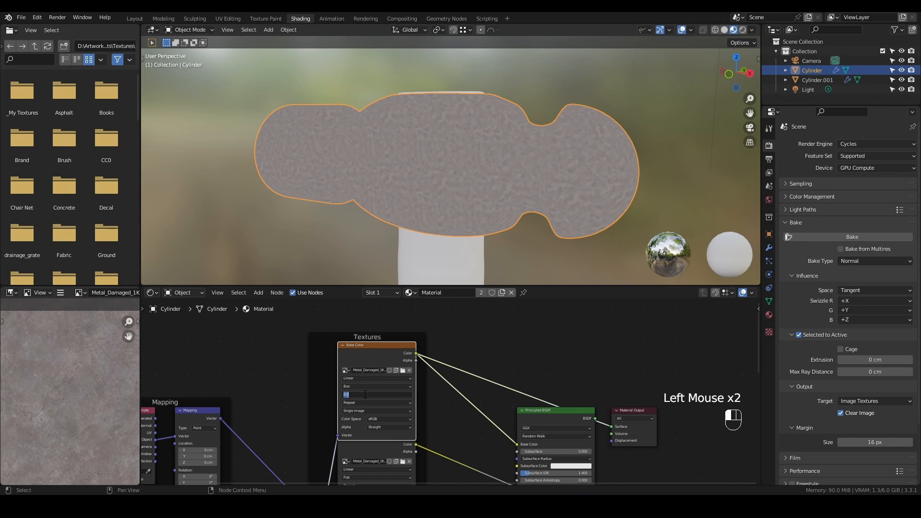
pyautogui.moveTo(432, 192); pyautogui.dragTo(489, 168, button='middle')
pyautogui.scroll(4, 489, 168)
pyautogui.scroll(1, 489, 168)
pyautogui.scroll(-2, 489, 169)
# Set the Mapping node's scale to 0.5 on X, Y and Z.
pyautogui.moveTo(247, 413); pyautogui.dragTo(294, 382, button='middle')
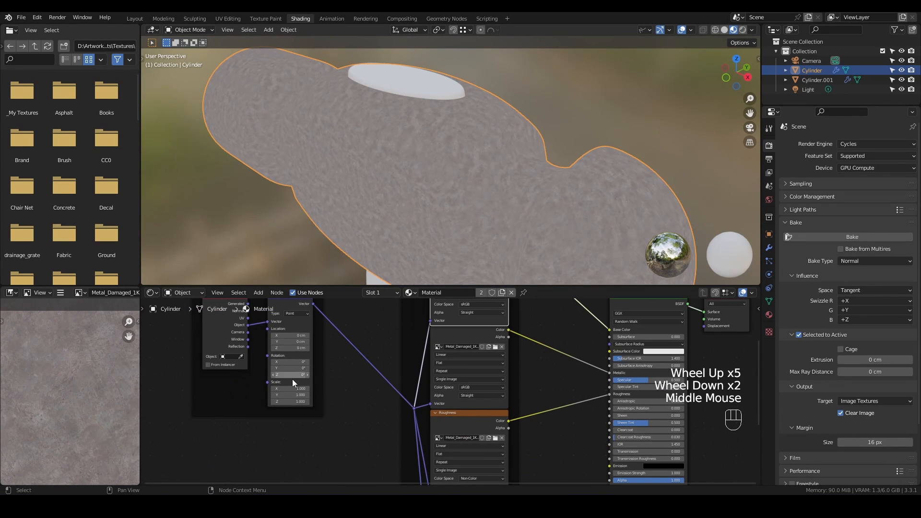
pyautogui.write('0.5')
pyautogui.press('Return')
pyautogui.moveTo(399, 220); pyautogui.dragTo(491, 180, button='middle')
pyautogui.scroll(4, 490, 181)
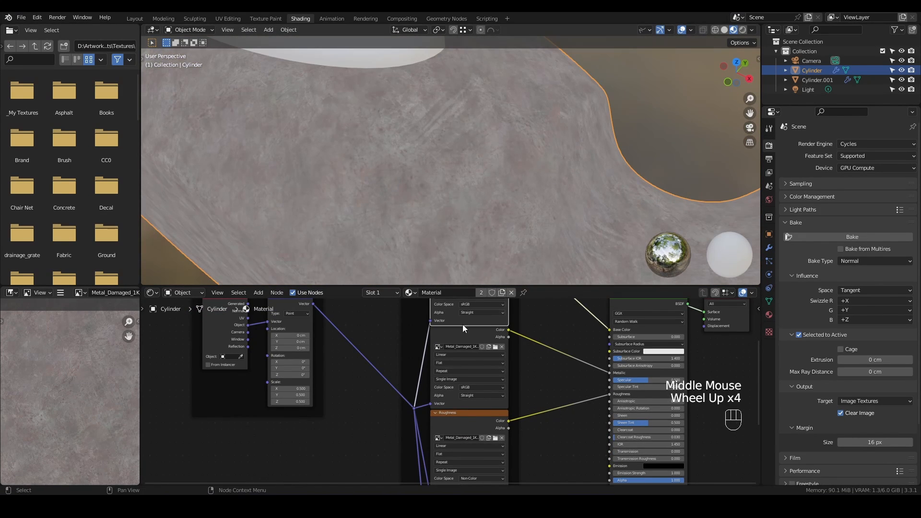
# Set the Metallic, Roughness and Normal textures to Box projection with a blend of 0.2.
pyautogui.moveTo(462, 325); pyautogui.dragTo(445, 332, button='middle')
pyautogui.scroll(-5, 462, 193)
pyautogui.moveTo(462, 193); pyautogui.dragTo(492, 207, button='middle')
pyautogui.scroll(-1, 511, 160)
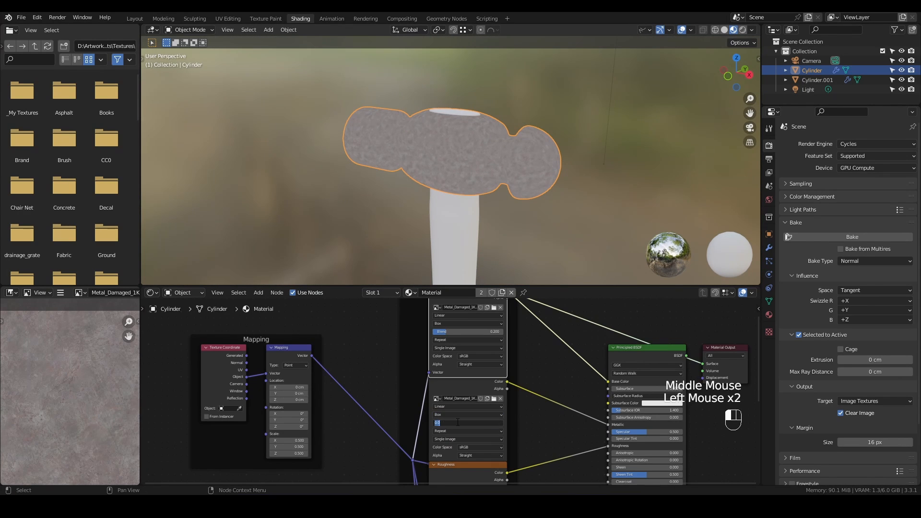
pyautogui.moveTo(502, 449); pyautogui.dragTo(517, 277, button='middle')
pyautogui.click(459, 334)
pyautogui.click(457, 346)
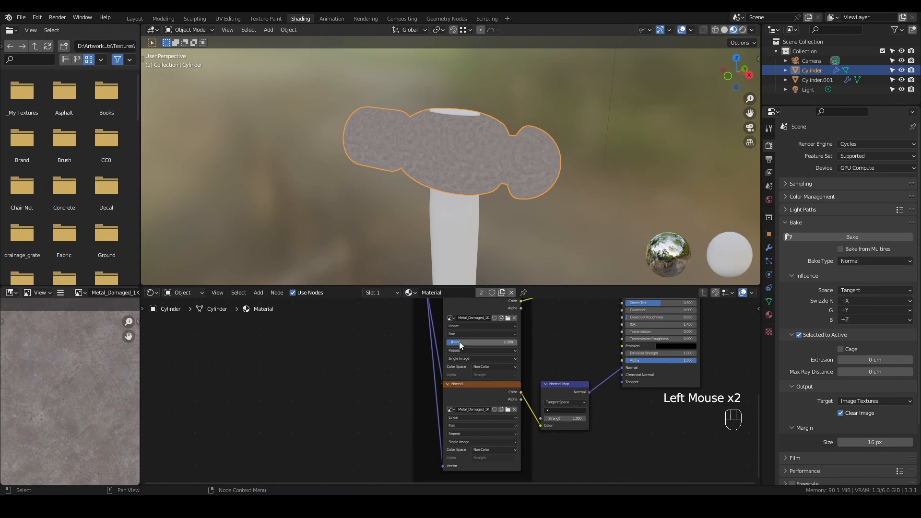
pyautogui.click(465, 439)
pyautogui.click(476, 434)
pyautogui.write('200')
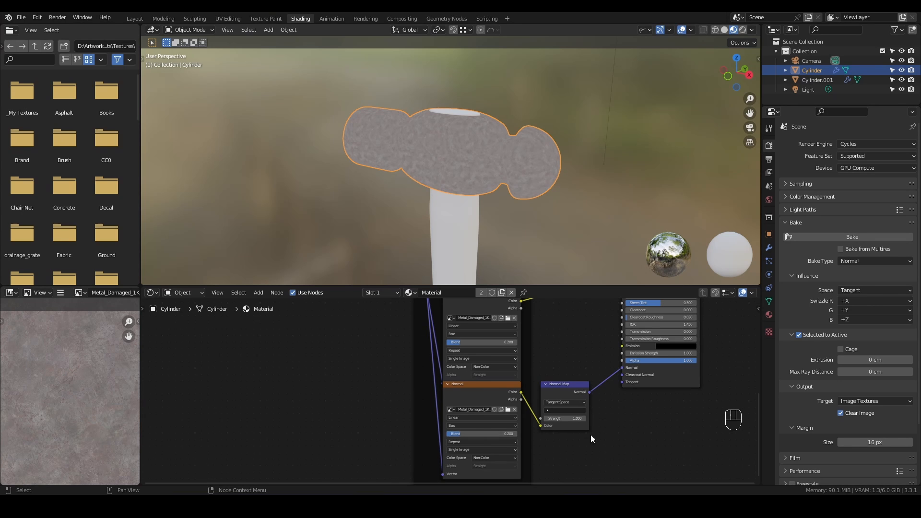
# Connect the Principled BSDF back to the material output and examine the shaded metal head.
pyautogui.moveTo(591, 435); pyautogui.dragTo(578, 477, button='middle')
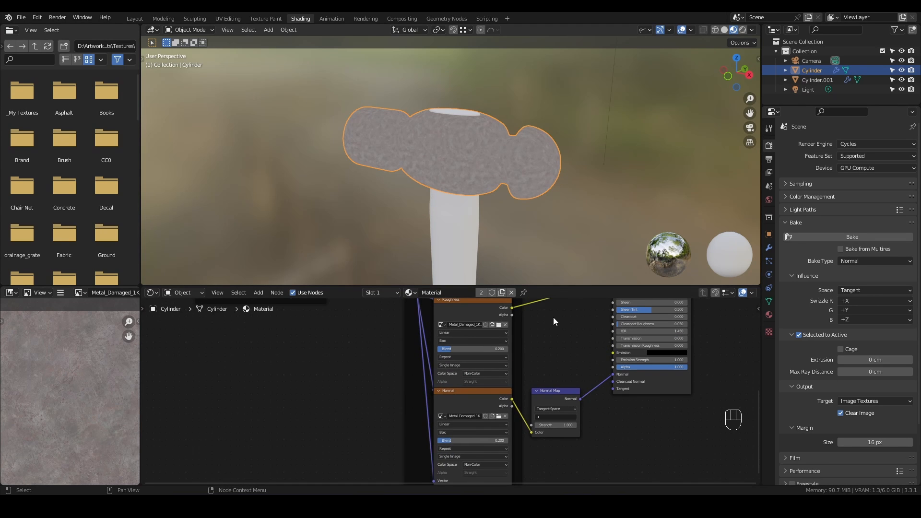
pyautogui.moveTo(554, 317); pyautogui.dragTo(639, 435, button='middle')
pyautogui.scroll(3, 449, 119)
pyautogui.keyDown('ctrl'); pyautogui.keyDown('shift'); pyautogui.click(716, 302); pyautogui.keyUp('shift'); pyautogui.keyUp('ctrl')
pyautogui.scroll(3, 453, 152)
pyautogui.moveTo(443, 163)
pyautogui.mouseDown(button='middle')
pyautogui.moveTo(453, 152)
pyautogui.moveTo(490, 177)
pyautogui.mouseUp(button='middle')
pyautogui.scroll(4, 453, 153)
pyautogui.scroll(-4, 451, 139)
pyautogui.scroll(-2, 473, 165)
# Switch to the UV Editing workspace and select all head edges similar to one of its beveled edge loops.
pyautogui.click(230, 19)
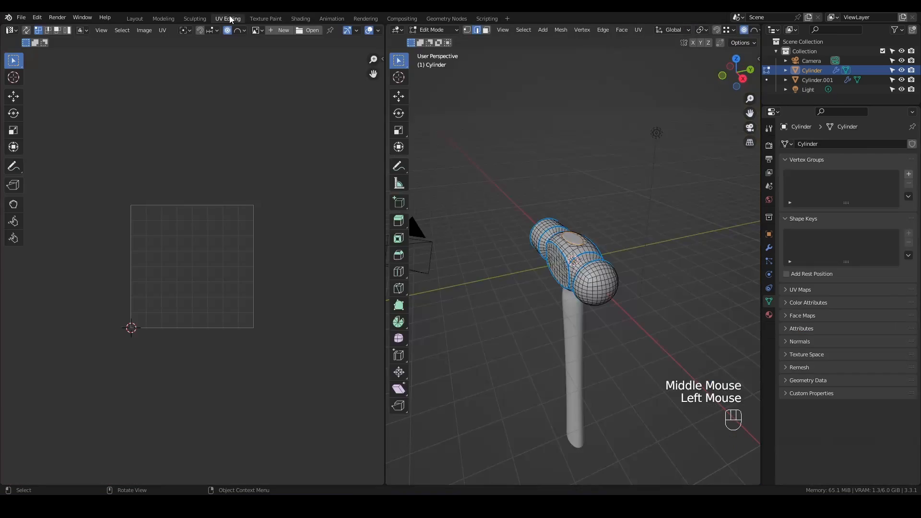
pyautogui.moveTo(480, 230); pyautogui.dragTo(568, 161, button='middle')
pyautogui.scroll(5, 551, 245)
pyautogui.keyDown('alt'); pyautogui.click(550, 261); pyautogui.keyUp('alt')
pyautogui.hotkey('shift', 'g')
pyautogui.click(548, 322)
pyautogui.scroll(-2, 559, 297)
pyautogui.scroll(1, 564, 269)
# Add the edge loops around the handle hole to the edge selection.
pyautogui.keyDown('alt'); pyautogui.keyDown('shift'); pyautogui.click(566, 231); pyautogui.keyUp('shift'); pyautogui.keyUp('alt')
pyautogui.keyDown('alt'); pyautogui.keyDown('shift'); pyautogui.click(578, 306); pyautogui.keyUp('shift'); pyautogui.keyUp('alt')
pyautogui.scroll(-1, 583, 306)
pyautogui.scroll(1, 669, 298)
pyautogui.scroll(2, 638, 302)
# Add a shortest path of underside edges from the handle hole toward the ball peen to the selection.
pyautogui.keyDown('shift'); pyautogui.click(577, 308); pyautogui.keyUp('shift')
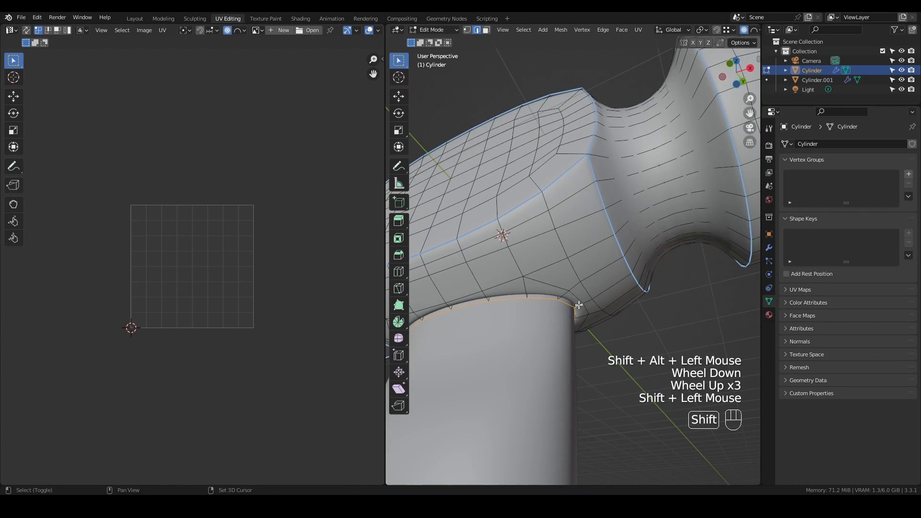
pyautogui.scroll(-1, 586, 302)
pyautogui.moveTo(640, 287); pyautogui.dragTo(602, 242, button='middle')
pyautogui.keyDown('ctrl'); pyautogui.click(567, 80); pyautogui.keyUp('ctrl')
pyautogui.scroll(-3, 578, 164)
pyautogui.moveTo(579, 171); pyautogui.dragTo(648, 207, button='middle')
pyautogui.scroll(7, 531, 277)
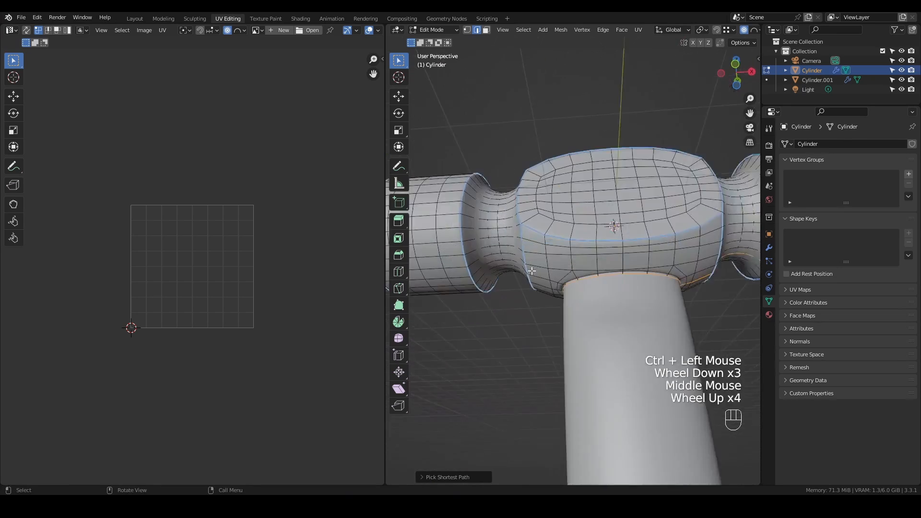
# Add an underside edge path from the handle hole to the flat striking end, and mark all selected edges as seams.
pyautogui.keyDown('shift'); pyautogui.click(574, 290); pyautogui.keyUp('shift')
pyautogui.keyDown('ctrl'); pyautogui.click(456, 286); pyautogui.keyUp('ctrl')
pyautogui.scroll(-2, 552, 218)
pyautogui.moveTo(547, 222); pyautogui.dragTo(560, 235, button='middle')
pyautogui.scroll(-2, 561, 235)
pyautogui.scroll(5, 513, 232)
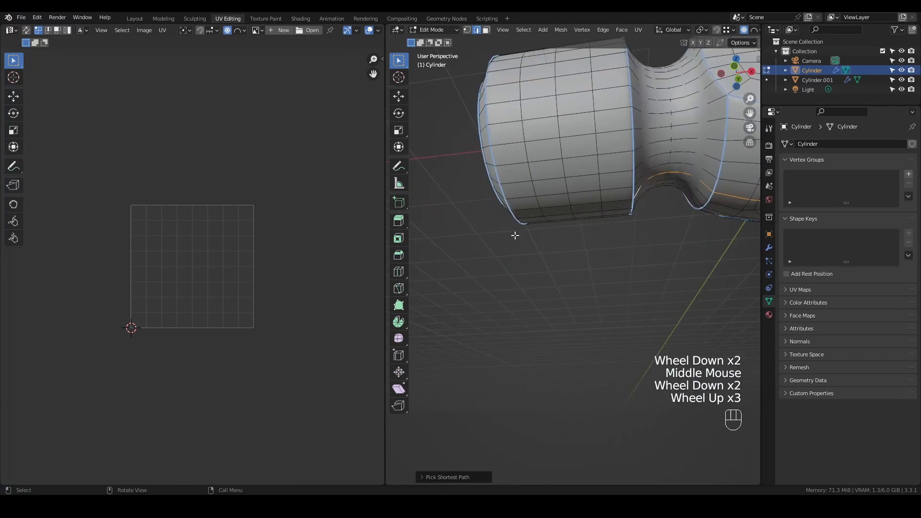
pyautogui.keyDown('ctrl'); pyautogui.click(523, 211); pyautogui.keyUp('ctrl')
pyautogui.scroll(-2, 523, 212)
pyautogui.moveTo(522, 212); pyautogui.dragTo(568, 253, button='middle')
pyautogui.hotkey('ctrl', 'z')
pyautogui.keyDown('ctrl'); pyautogui.click(567, 263); pyautogui.keyUp('ctrl')
pyautogui.scroll(-2, 567, 264)
pyautogui.press('u')
pyautogui.click(528, 293)
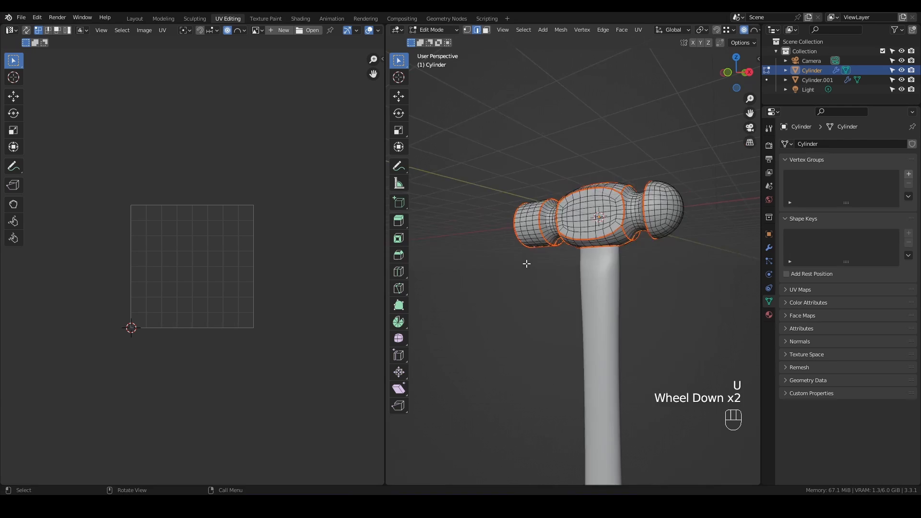
# In wireframe view, select the vertical edges at one end inside the handle hole and mark them as a seam.
pyautogui.scroll(4, 552, 240)
pyautogui.moveTo(526, 263); pyautogui.dragTo(625, 172, button='middle')
pyautogui.scroll(-2, 552, 240)
pyautogui.scroll(1, 552, 240)
pyautogui.scroll(1, 552, 240)
pyautogui.scroll(1, 626, 172)
pyautogui.scroll(4, 626, 172)
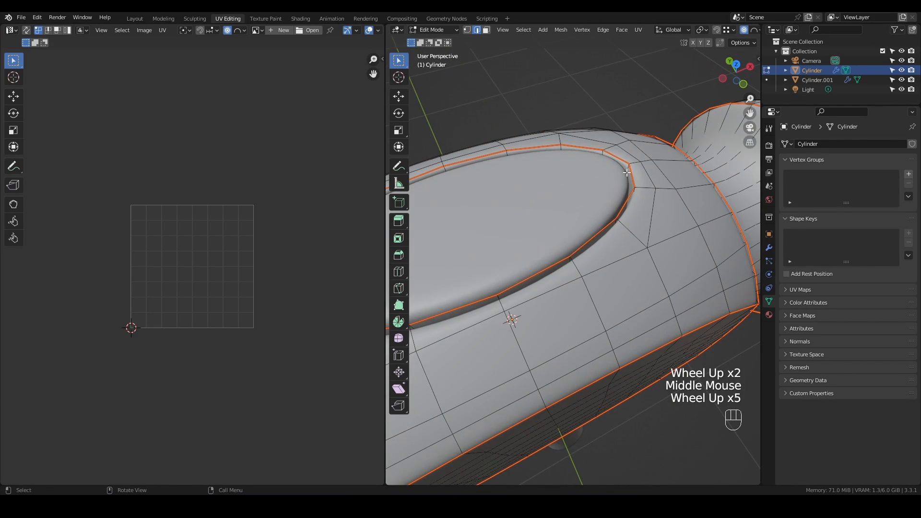
pyautogui.keyDown('alt'); pyautogui.click(627, 176); pyautogui.keyUp('alt')
pyautogui.press('z')
pyautogui.click(614, 247)
pyautogui.keyDown('shift'); pyautogui.click(608, 298); pyautogui.keyUp('shift')
pyautogui.scroll(-2, 608, 298)
pyautogui.moveTo(608, 299)
pyautogui.mouseDown(button='middle')
pyautogui.moveTo(659, 200)
pyautogui.moveTo(629, 266)
pyautogui.mouseUp(button='middle')
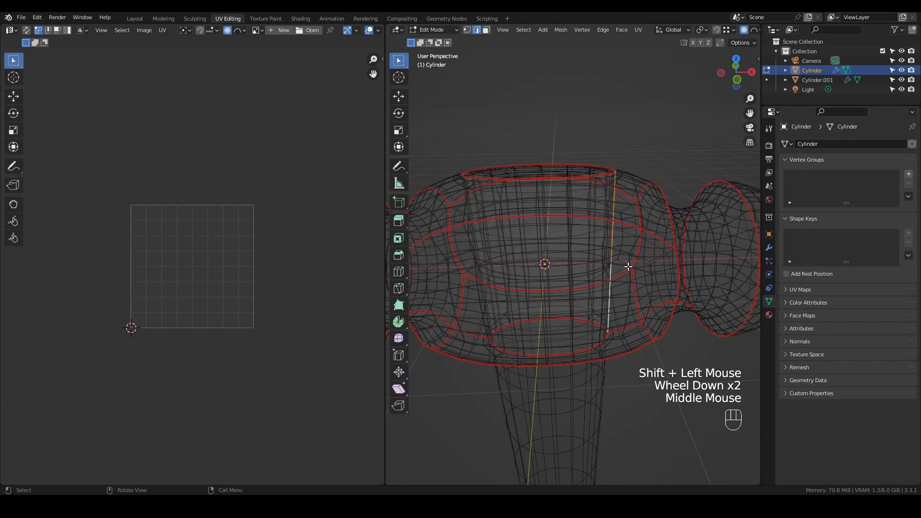
pyautogui.press('u')
# Unwrap the entire head with the Angle Based method and a margin of 0.020.
pyautogui.scroll(-2, 605, 302)
pyautogui.press('a')
pyautogui.press('u')
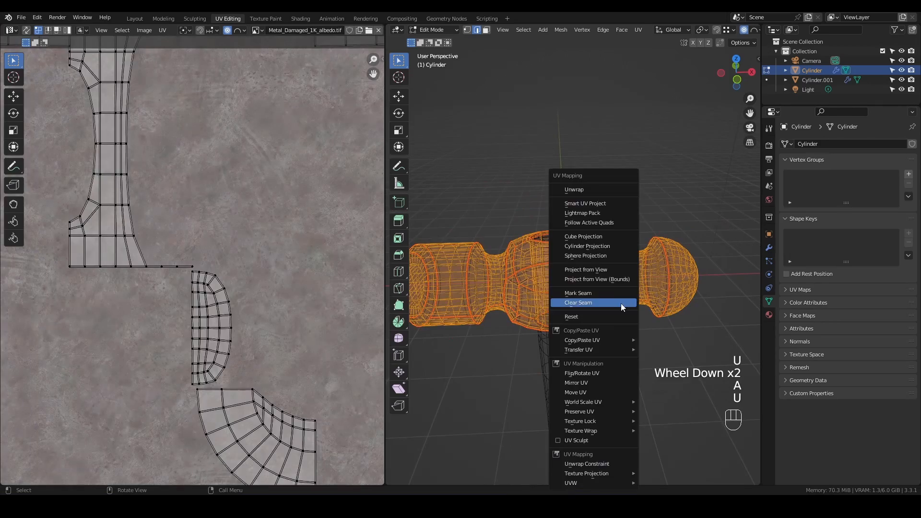
pyautogui.click(576, 190)
pyautogui.click(441, 481)
pyautogui.scroll(-2, 251, 293)
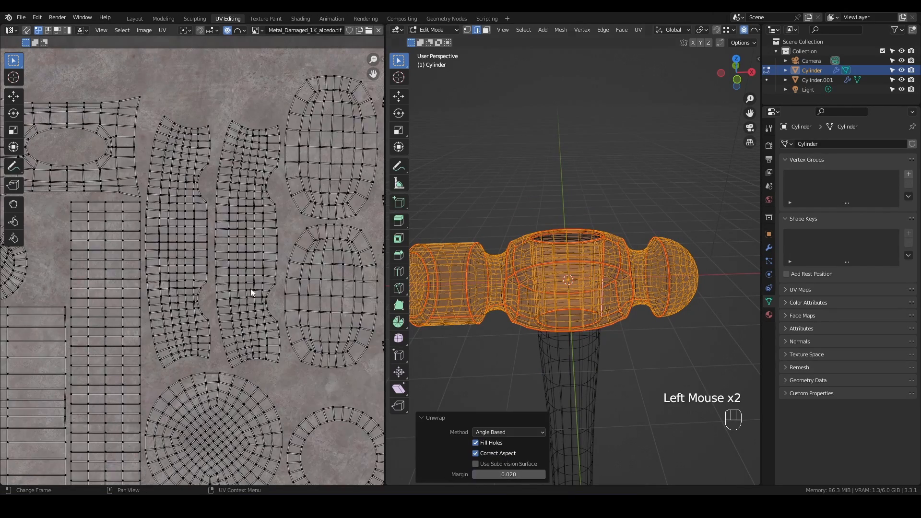
# Return to the Shading workspace and examine the metal texture on the head from several angles.
pyautogui.click(303, 19)
pyautogui.scroll(4, 448, 156)
pyautogui.moveTo(448, 156); pyautogui.dragTo(428, 103, button='middle')
pyautogui.scroll(2, 427, 103)
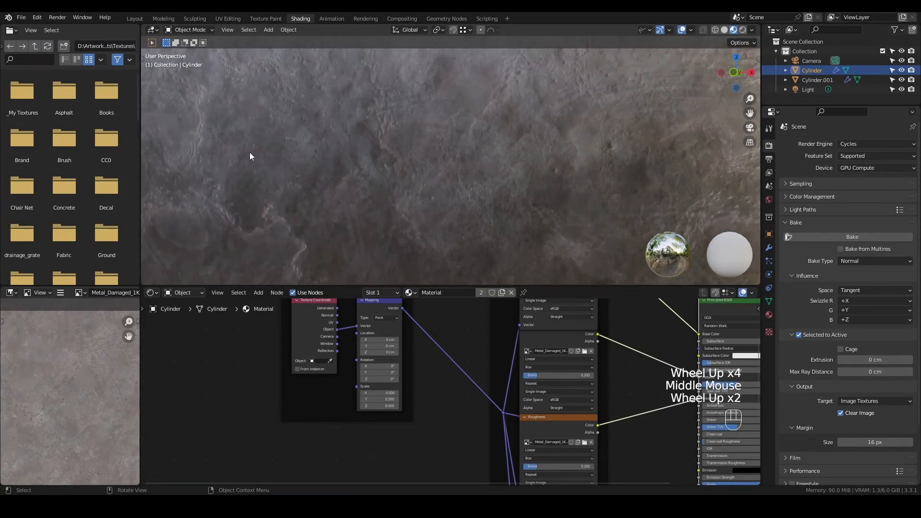
pyautogui.scroll(-6, 251, 157)
pyautogui.moveTo(549, 172); pyautogui.dragTo(532, 198, button='middle')
pyautogui.scroll(-2, 532, 199)
pyautogui.moveTo(470, 358); pyautogui.dragTo(388, 387, button='middle')
pyautogui.scroll(-4, 388, 387)
pyautogui.moveTo(476, 381)
pyautogui.mouseDown(button='middle')
pyautogui.moveTo(437, 342)
pyautogui.moveTo(484, 383)
pyautogui.mouseUp(button='middle')
pyautogui.scroll(3, 511, 163)
pyautogui.moveTo(512, 163); pyautogui.dragTo(479, 234, button='middle')
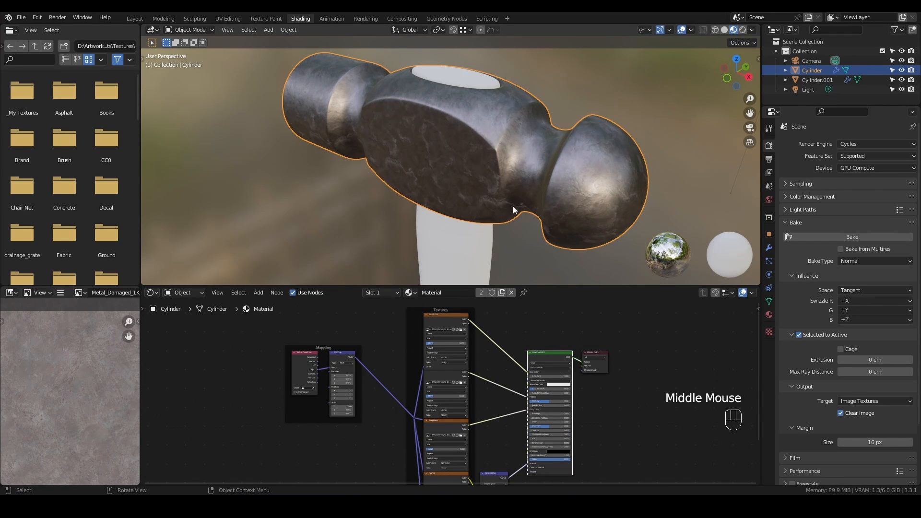
# Select the handle and give it a new material.
pyautogui.click(480, 82)
pyautogui.scroll(-1, 536, 108)
pyautogui.scroll(1, 535, 109)
pyautogui.click(443, 295)
# Load all texture maps from Poly Haven's fine_grained_wood folder into the handle's Principled BSDF using Principled Texture Setup.
pyautogui.click(546, 355)
pyautogui.hotkey('ctrl', 'shift', 't')
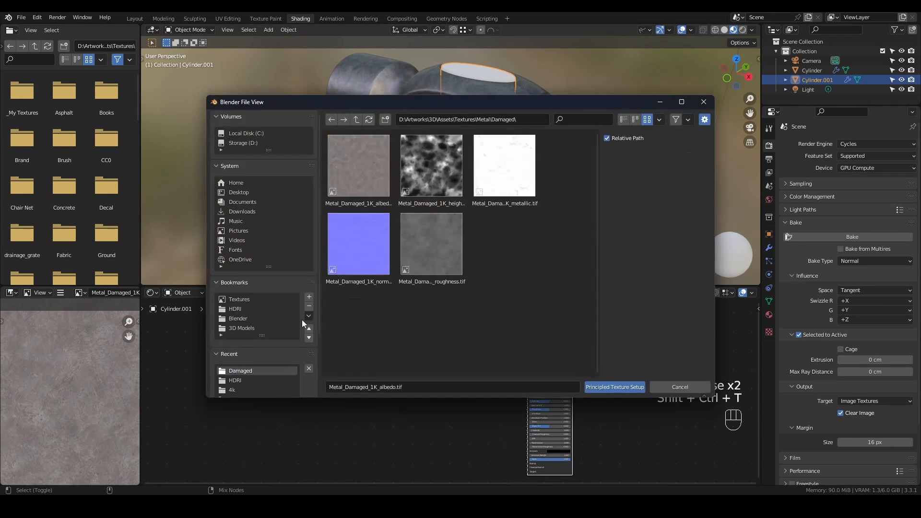
pyautogui.click(356, 120)
pyautogui.click(355, 120)
pyautogui.doubleClick(497, 235)
pyautogui.doubleClick(369, 178)
pyautogui.doubleClick(416, 246)
pyautogui.doubleClick(368, 245)
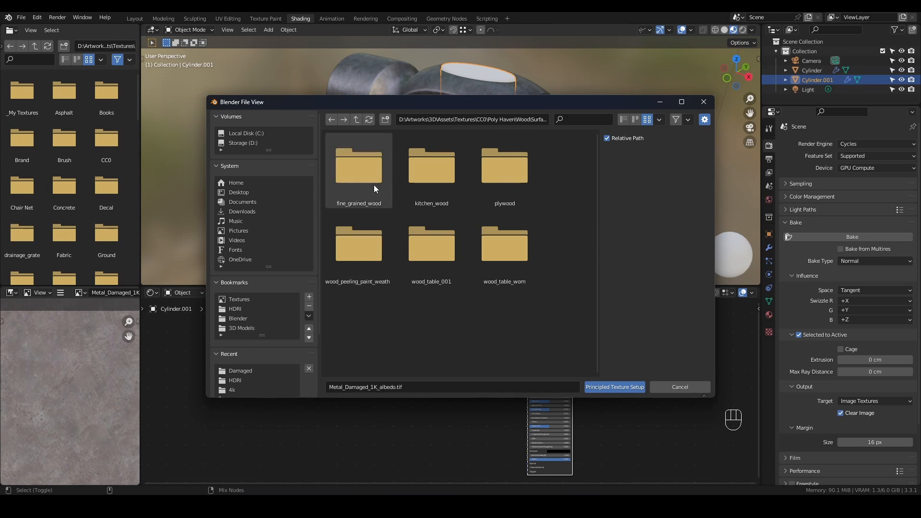
pyautogui.doubleClick(373, 185)
pyautogui.press('a')
pyautogui.click(614, 387)
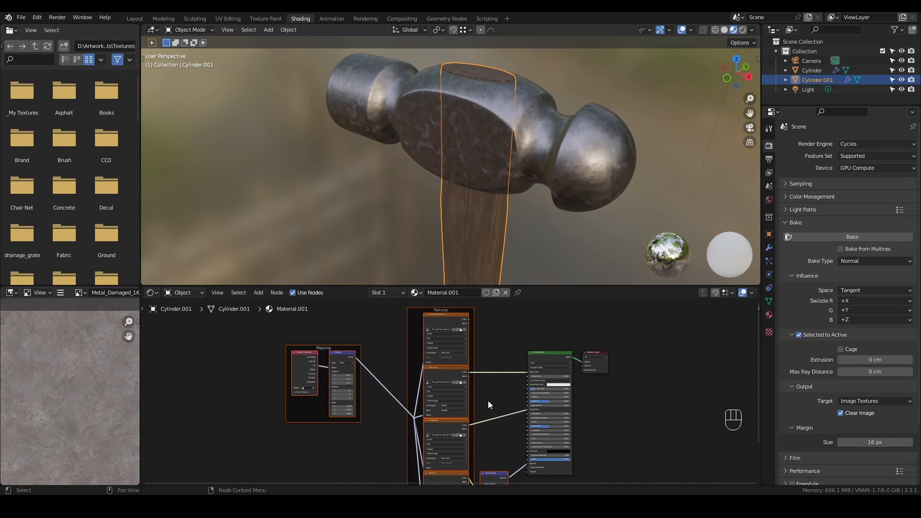
# Examine the wood grain on the handle's exposed top end and along its shaft.
pyautogui.scroll(1, 527, 163)
pyautogui.scroll(-3, 527, 163)
pyautogui.moveTo(527, 163); pyautogui.dragTo(495, 124, button='middle')
pyautogui.scroll(8, 501, 160)
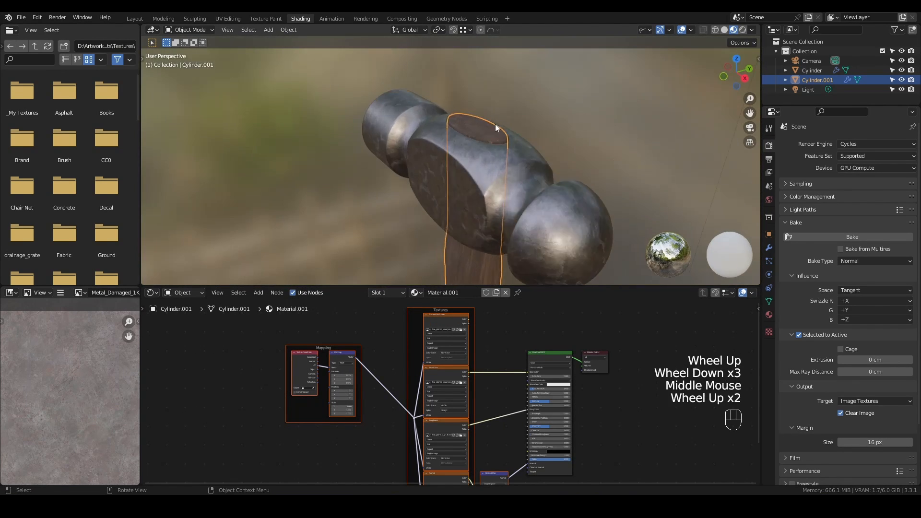
pyautogui.scroll(1, 501, 160)
pyautogui.scroll(-2, 502, 159)
pyautogui.moveTo(501, 159); pyautogui.dragTo(577, 270, button='middle')
pyautogui.scroll(-2, 577, 271)
# Move the Mapping frame away from the wood textures and duplicate the Textures frame with its nodes along X into the gap.
pyautogui.moveTo(497, 382); pyautogui.dragTo(585, 344, button='middle')
pyautogui.hotkey('ctrl', 'z')
pyautogui.moveTo(412, 311); pyautogui.dragTo(290, 316)
pyautogui.click(441, 398)
pyautogui.moveTo(483, 368); pyautogui.dragTo(515, 391, button='middle')
pyautogui.scroll(-2, 511, 317)
pyautogui.moveTo(500, 316); pyautogui.dragTo(550, 420)
pyautogui.press('x')
pyautogui.click(457, 430)
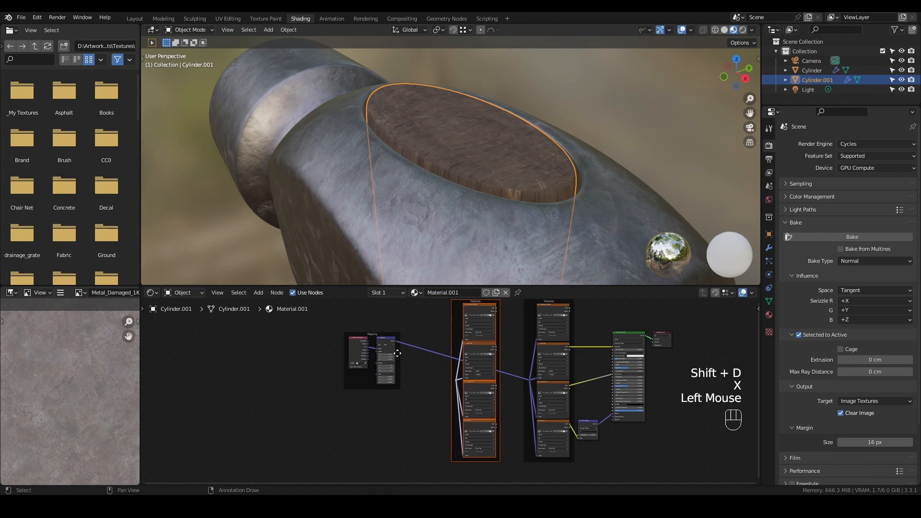
# Duplicate the Mapping node along Y, link it to the duplicated textures, and feed it from the Texture Coordinate node's Object output.
pyautogui.scroll(2, 387, 341)
pyautogui.click(378, 336)
pyautogui.hotkey('shift', 'd')
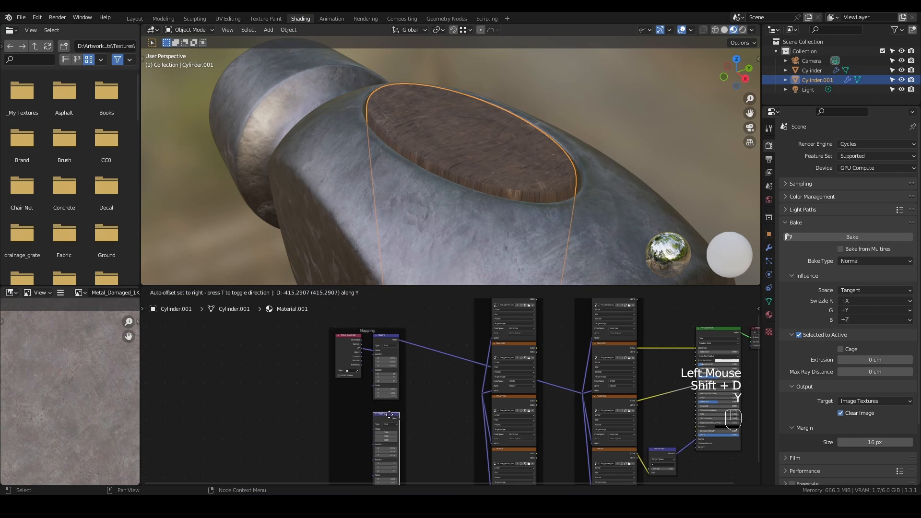
pyautogui.click(379, 405)
pyautogui.moveTo(400, 409); pyautogui.dragTo(481, 394)
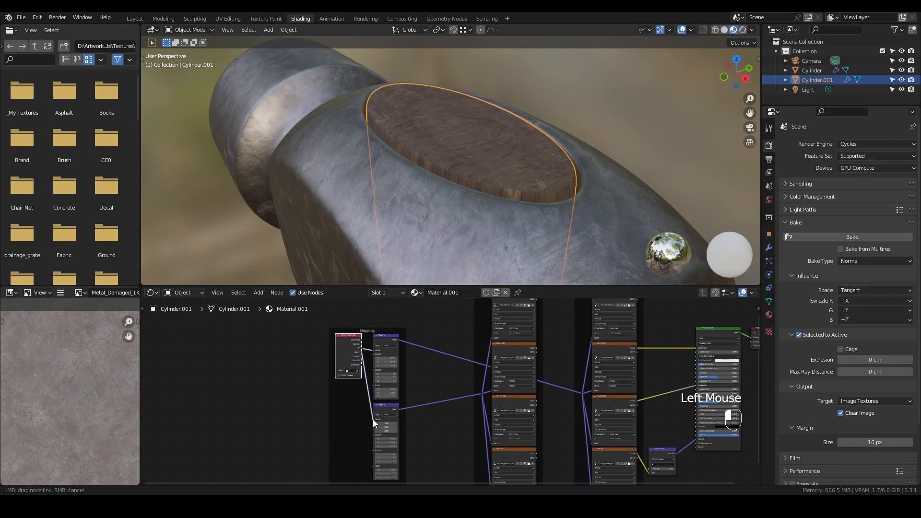
pyautogui.moveTo(373, 419); pyautogui.dragTo(374, 420)
# Preview the duplicated Base Color texture on the handle and examine its projection on the top end and shaft.
pyautogui.moveTo(464, 403); pyautogui.dragTo(526, 359, button='middle')
pyautogui.keyDown('ctrl'); pyautogui.keyDown('shift'); pyautogui.click(493, 312); pyautogui.keyUp('shift'); pyautogui.keyUp('ctrl')
pyautogui.keyDown('ctrl'); pyautogui.keyDown('shift'); pyautogui.click(505, 355); pyautogui.keyUp('shift'); pyautogui.keyUp('ctrl')
pyautogui.scroll(4, 564, 199)
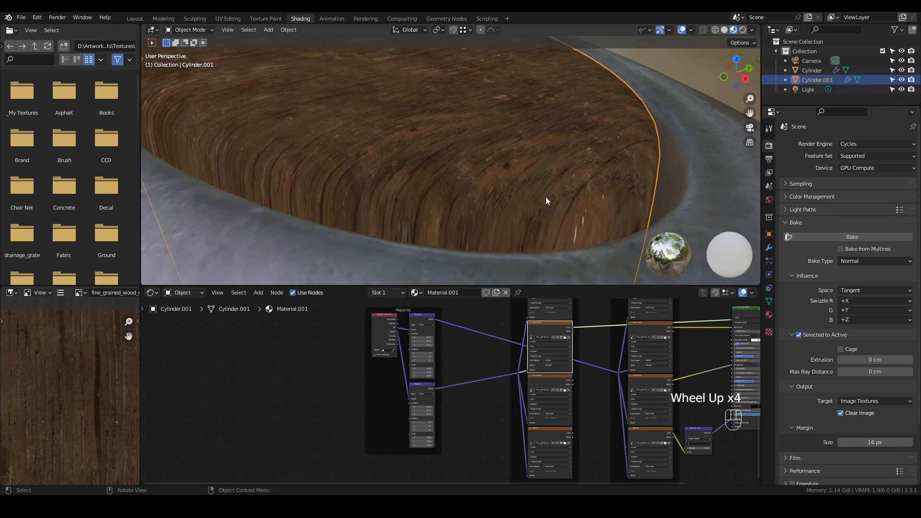
pyautogui.scroll(-7, 546, 198)
pyautogui.moveTo(542, 203); pyautogui.dragTo(533, 180, button='middle')
pyautogui.scroll(6, 534, 180)
pyautogui.scroll(3, 470, 384)
pyautogui.moveTo(476, 380); pyautogui.dragTo(489, 315, button='middle')
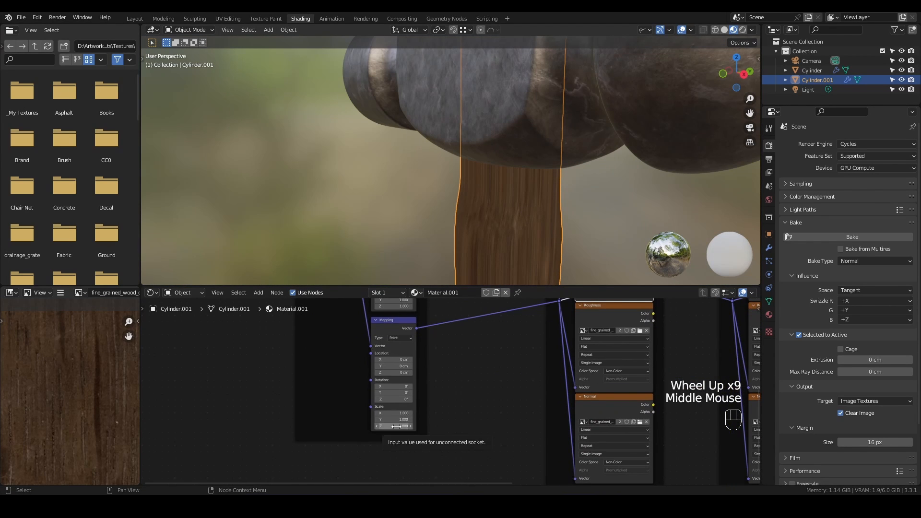
# Set the duplicated Ambient Occlusion and Base Color textures to Box projection, with a Base Color blend of 0.2.
pyautogui.moveTo(499, 363); pyautogui.dragTo(467, 413, button='middle')
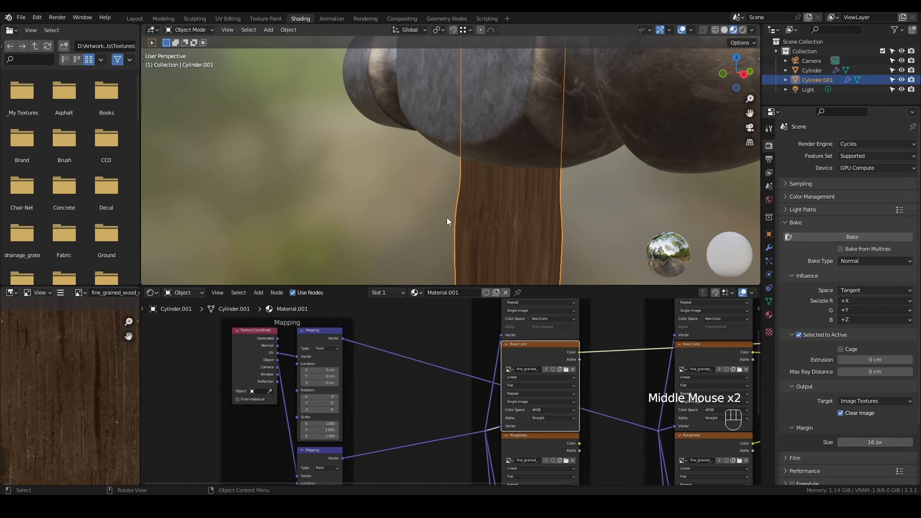
pyautogui.scroll(-2, 456, 379)
pyautogui.scroll(4, 493, 331)
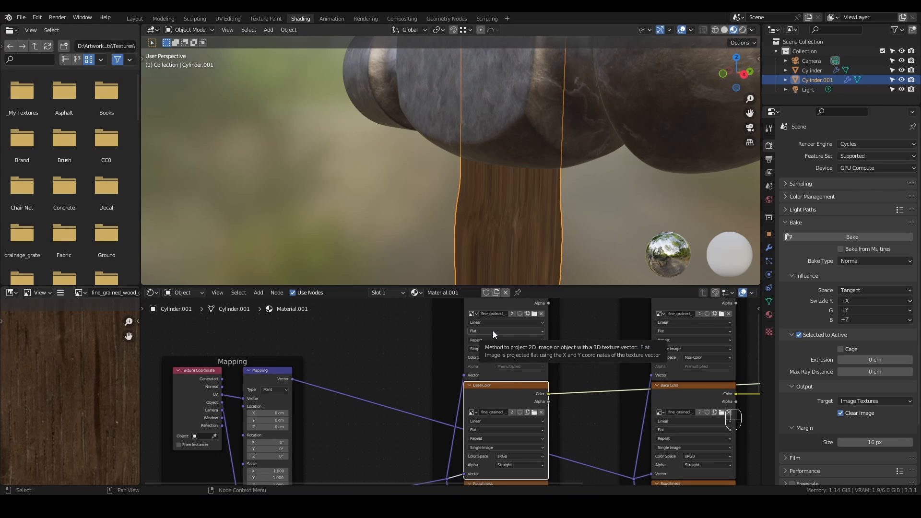
pyautogui.moveTo(493, 331); pyautogui.dragTo(484, 348)
pyautogui.moveTo(485, 430); pyautogui.dragTo(484, 445)
pyautogui.press('Return')
# Examine the box-projected wood grain on the handle's top end in orthographic view.
pyautogui.moveTo(540, 234); pyautogui.dragTo(511, 198, button='middle')
pyautogui.scroll(8, 542, 218)
pyautogui.scroll(-5, 533, 211)
pyautogui.scroll(-5, 511, 198)
pyautogui.press('KP_5')
pyautogui.scroll(12, 556, 115)
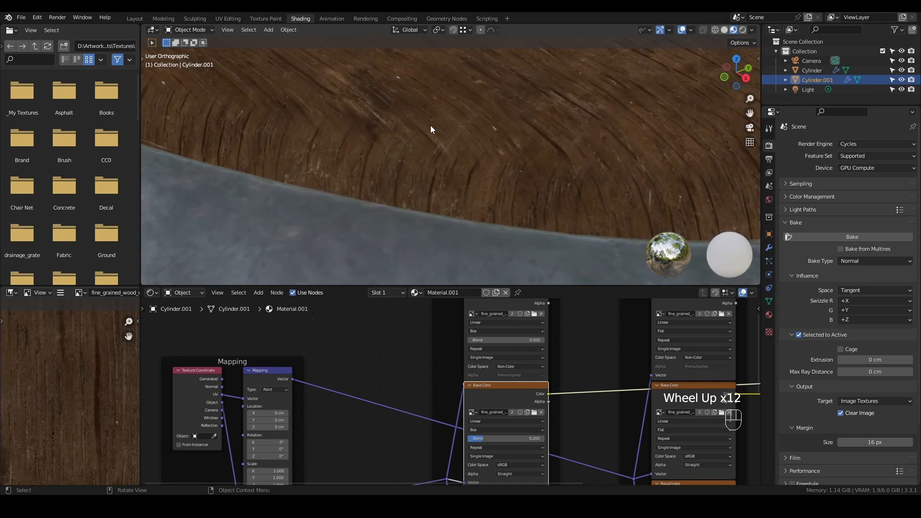
pyautogui.scroll(-5, 431, 129)
pyautogui.scroll(5, 430, 146)
pyautogui.scroll(-2, 364, 146)
# Set the duplicated Mapping node's X, Y and Z scale to 0.5.
pyautogui.moveTo(416, 393); pyautogui.dragTo(468, 433, button='middle')
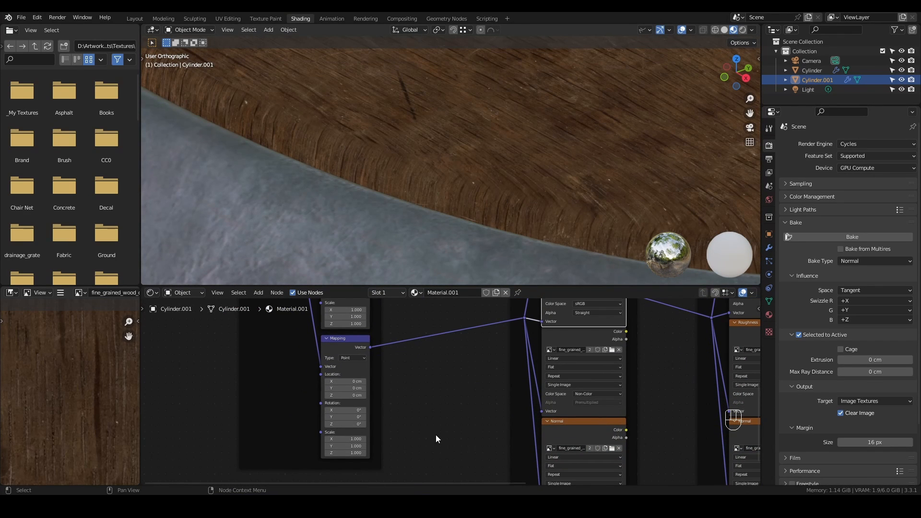
pyautogui.moveTo(346, 424)
pyautogui.mouseDown()
pyautogui.moveTo(367, 424)
pyautogui.moveTo(345, 416)
pyautogui.mouseUp()
pyautogui.scroll(-9, 404, 190)
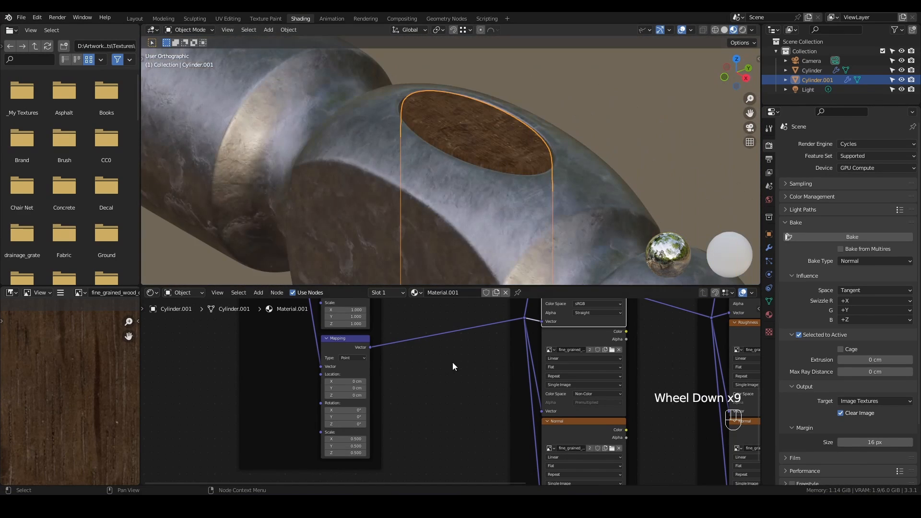
# Combine the two Base Color textures with a Mix node feeding the Principled BSDF's Base Color.
pyautogui.moveTo(453, 362); pyautogui.dragTo(344, 378, button='middle')
pyautogui.scroll(-3, 345, 378)
pyautogui.scroll(3, 355, 376)
pyautogui.moveTo(405, 360); pyautogui.dragTo(283, 424, button='middle')
pyautogui.keyDown('ctrl'); pyautogui.keyDown('shift'); pyautogui.moveTo(362, 374); pyautogui.dragTo(418, 395, button='right'); pyautogui.keyUp('shift'); pyautogui.keyUp('ctrl')
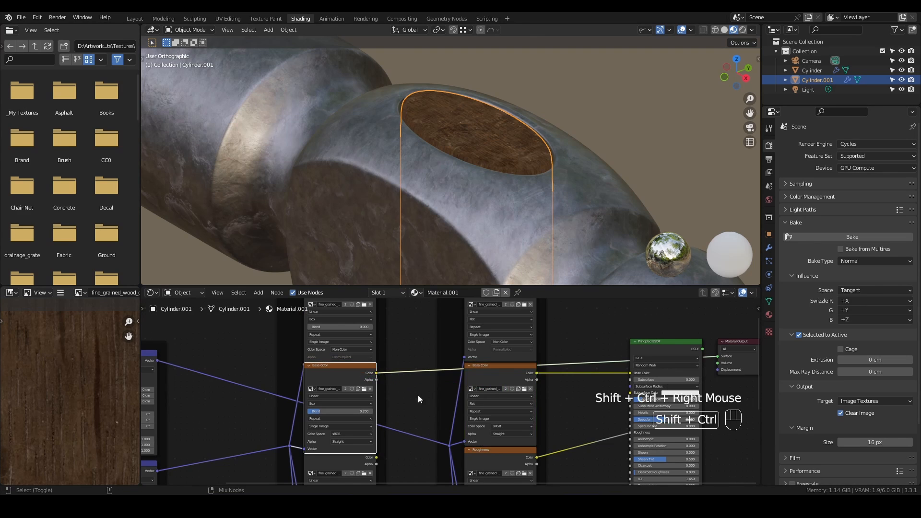
pyautogui.keyDown('ctrl'); pyautogui.keyDown('shift'); pyautogui.moveTo(479, 389); pyautogui.dragTo(362, 376, button='right'); pyautogui.keyUp('shift'); pyautogui.keyUp('ctrl')
pyautogui.moveTo(361, 375); pyautogui.dragTo(280, 344, button='middle')
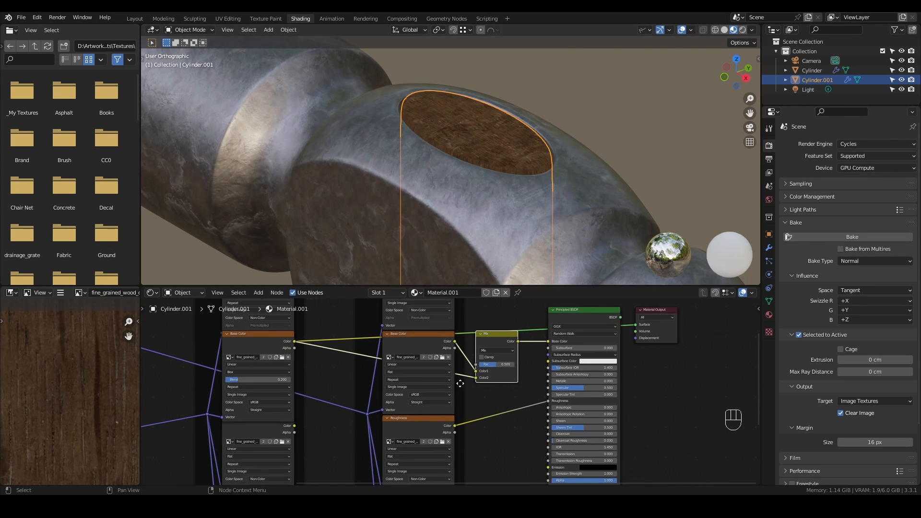
# Add a Geometry node above the Textures frames.
pyautogui.scroll(-3, 460, 383)
pyautogui.moveTo(460, 384); pyautogui.dragTo(527, 425, button='middle')
pyautogui.scroll(3, 484, 325)
pyautogui.hotkey('shift', 'a')
pyautogui.moveTo(455, 344)
pyautogui.click(530, 226)
pyautogui.click(347, 350)
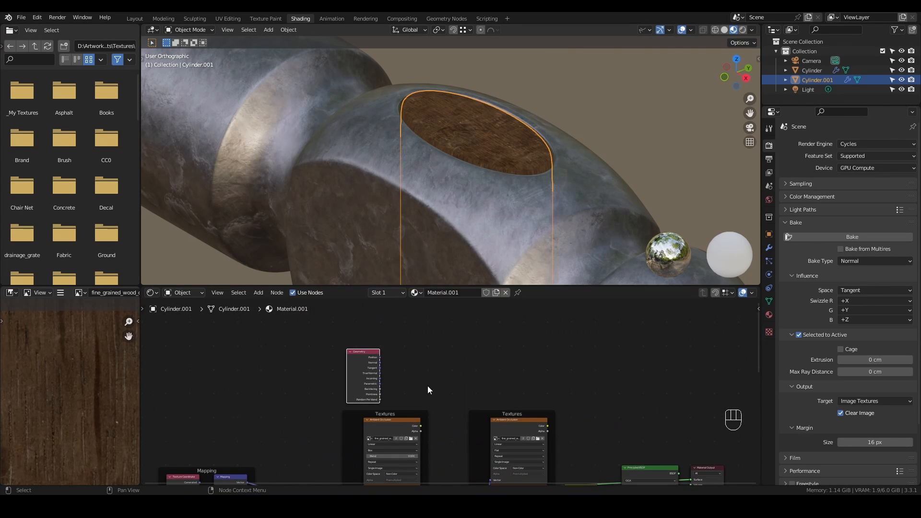
# Add a ColorRamp fed by the Geometry node's Pointiness and link its color to the Mix node's Fac.
pyautogui.moveTo(427, 386); pyautogui.dragTo(411, 367, button='middle')
pyautogui.hotkey('shift', 'a')
pyautogui.moveTo(410, 355)
pyautogui.click(477, 315)
pyautogui.click(412, 360)
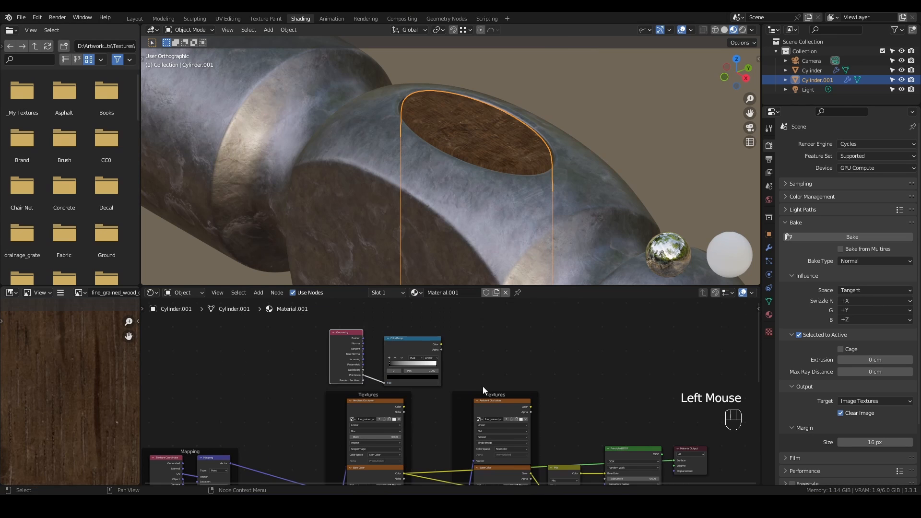
pyautogui.moveTo(483, 386); pyautogui.dragTo(434, 348, button='middle')
pyautogui.moveTo(393, 307); pyautogui.dragTo(471, 396)
# Preview the ColorRamp in Rendered shading and narrow its gradient around the middle, with the white stop at about 0.67.
pyautogui.scroll(3, 327, 338)
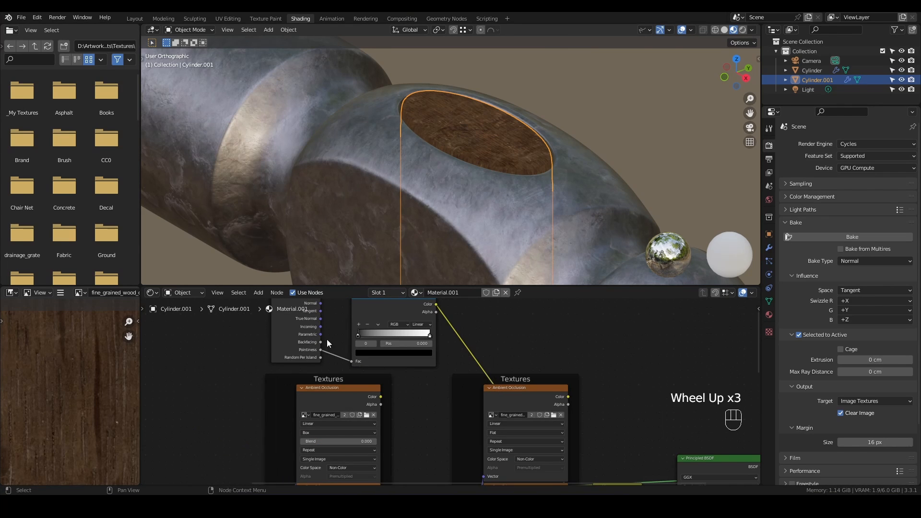
pyautogui.scroll(-1, 364, 324)
pyautogui.keyDown('ctrl'); pyautogui.keyDown('shift'); pyautogui.click(402, 308); pyautogui.keyUp('shift'); pyautogui.keyUp('ctrl')
pyautogui.press('z')
pyautogui.click(551, 171)
pyautogui.moveTo(357, 334); pyautogui.dragTo(400, 333)
pyautogui.scroll(-4, 503, 215)
pyautogui.moveTo(502, 215); pyautogui.dragTo(499, 120, button='middle')
pyautogui.scroll(1, 559, 192)
pyautogui.scroll(5, 498, 120)
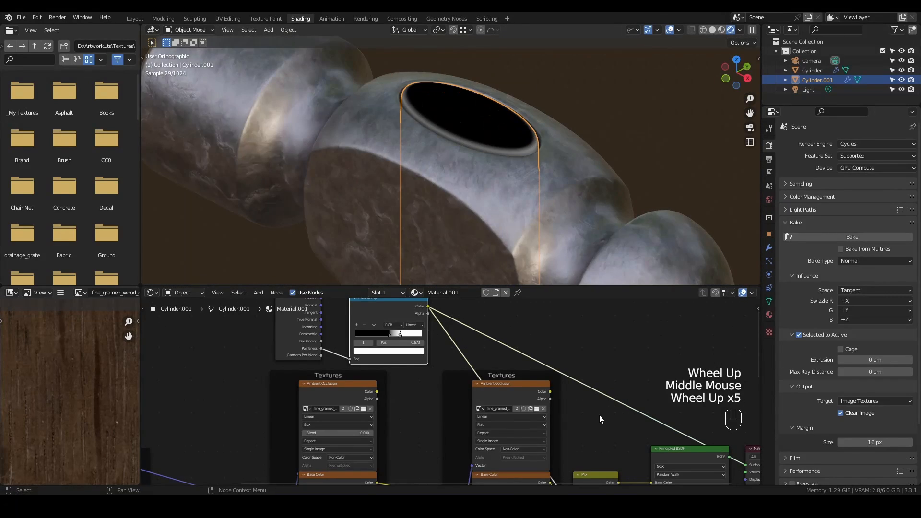
# Preview the Mix node on the handle and insert a Bright/Contrast node after the ColorRamp.
pyautogui.moveTo(600, 415); pyautogui.dragTo(592, 361, button='middle')
pyautogui.keyDown('ctrl'); pyautogui.keyDown('shift'); pyautogui.click(589, 420); pyautogui.keyUp('shift'); pyautogui.keyUp('ctrl')
pyautogui.scroll(7, 497, 154)
pyautogui.scroll(3, 497, 154)
pyautogui.scroll(-3, 493, 178)
pyautogui.moveTo(435, 337); pyautogui.dragTo(439, 413, button='middle')
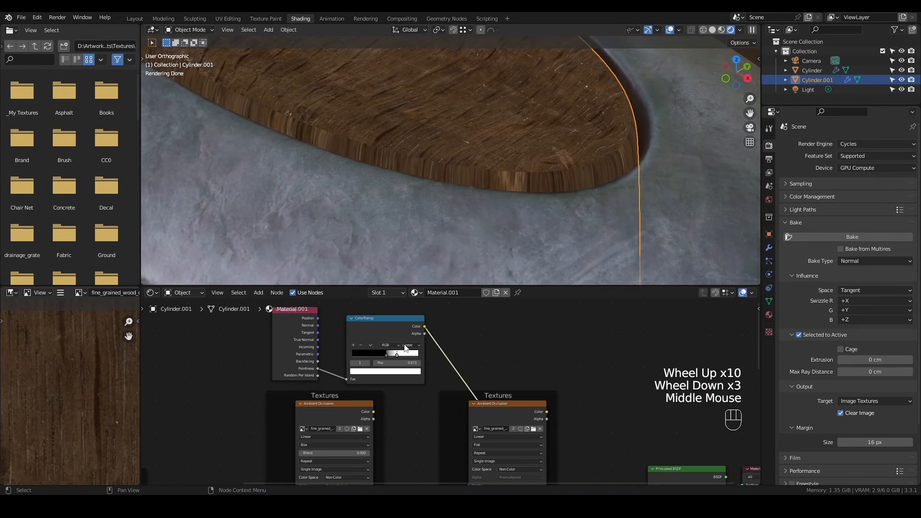
pyautogui.hotkey('shift', 'a')
pyautogui.moveTo(405, 314)
pyautogui.click(454, 313)
pyautogui.click(476, 345)
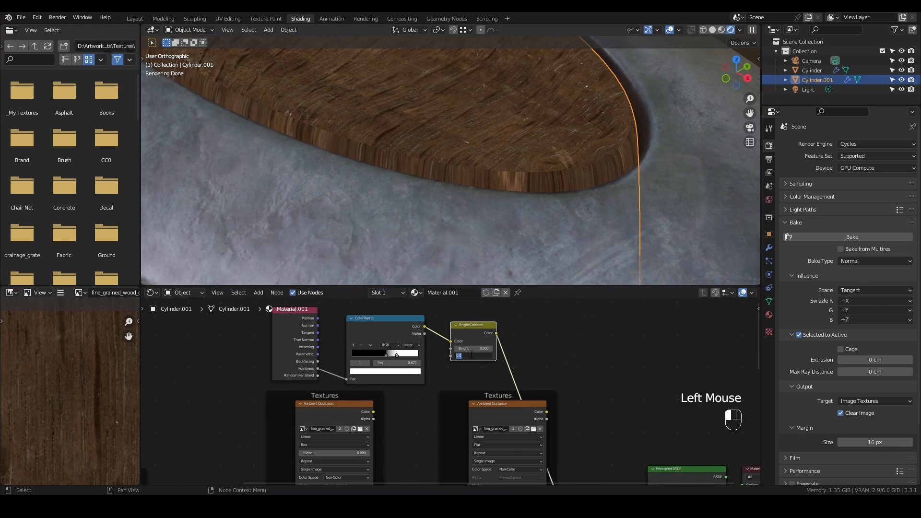
# Set both Bright and Contrast to 1 on the Bright/Contrast node.
pyautogui.press('KP_Enter')
pyautogui.moveTo(473, 350); pyautogui.dragTo(478, 350)
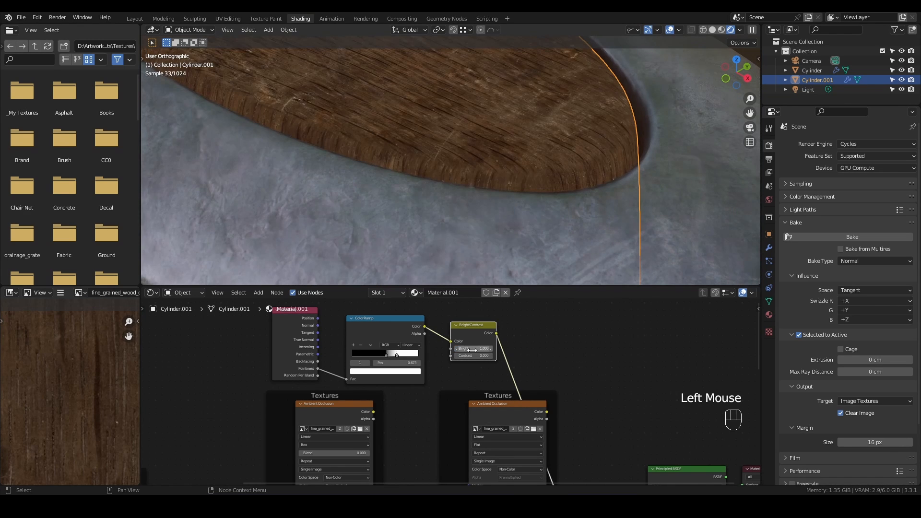
pyautogui.press('KP_Enter')
pyautogui.press('KP_Enter')
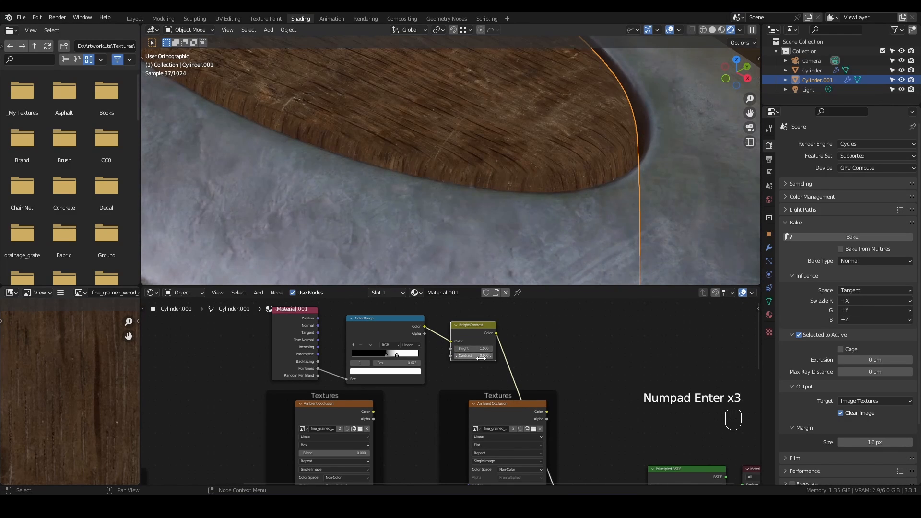
pyautogui.scroll(-1, 485, 188)
pyautogui.scroll(4, 487, 192)
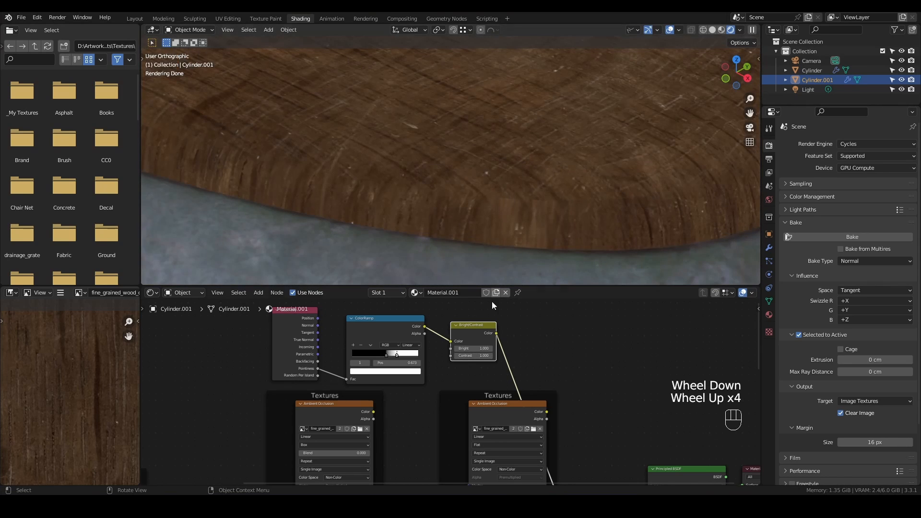
# Preview the Bright/Contrast node, set its Contrast to 2, and return the preview to the Mix node.
pyautogui.keyDown('ctrl'); pyautogui.keyDown('shift'); pyautogui.click(477, 348); pyautogui.keyUp('shift'); pyautogui.keyUp('ctrl')
pyautogui.moveTo(466, 357); pyautogui.dragTo(466, 356)
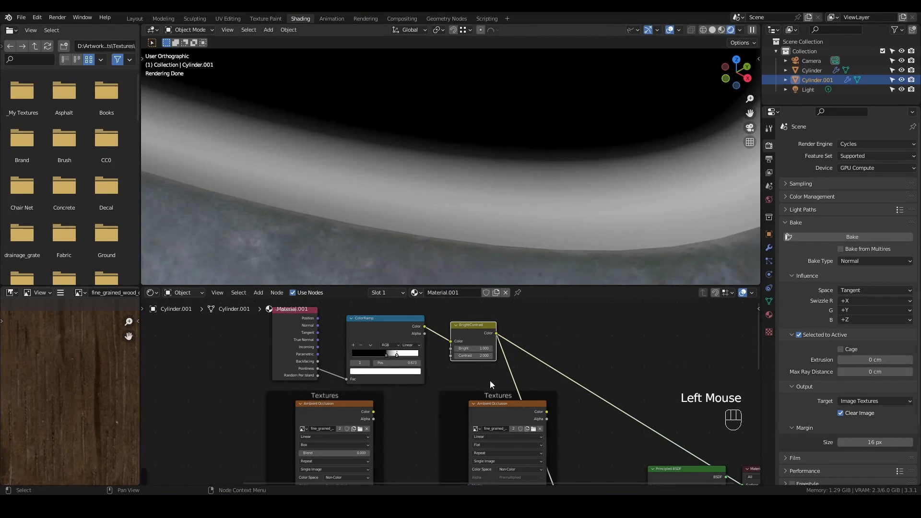
pyautogui.moveTo(490, 381); pyautogui.dragTo(464, 304, button='middle')
pyautogui.keyDown('ctrl'); pyautogui.keyDown('shift'); pyautogui.click(566, 424); pyautogui.keyUp('shift'); pyautogui.keyUp('ctrl')
pyautogui.hotkey('alt', 's')
pyautogui.hotkey('alt', 's')
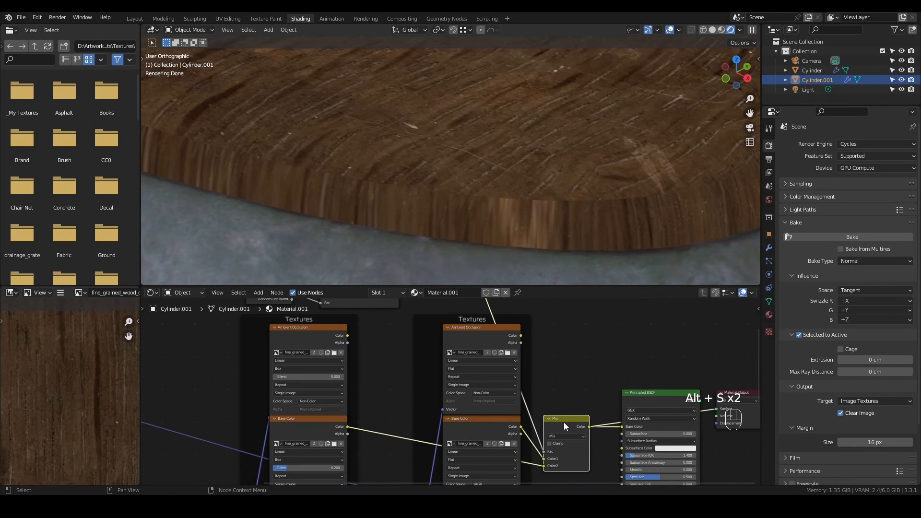
# Move the ColorRamp's white stop to about 0.559.
pyautogui.moveTo(430, 301); pyautogui.dragTo(544, 419, button='middle')
pyautogui.click(477, 398)
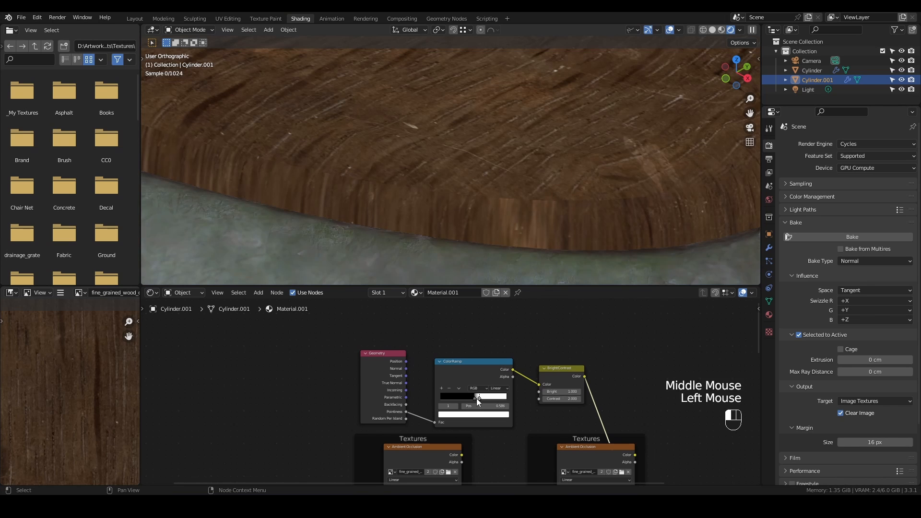
pyautogui.moveTo(477, 398); pyautogui.dragTo(474, 399)
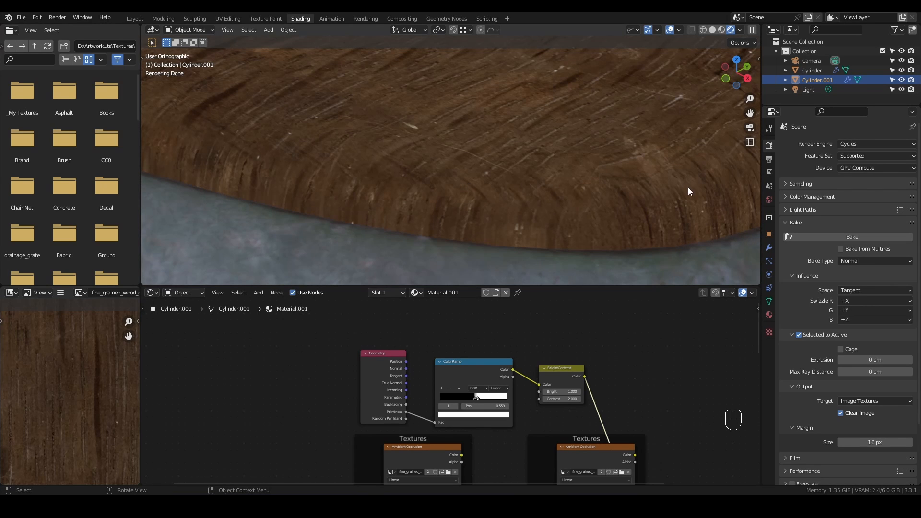
# Examine the wood blend around the rim of the handle's top end.
pyautogui.scroll(1, 648, 197)
pyautogui.scroll(-4, 575, 168)
pyautogui.scroll(4, 480, 173)
pyautogui.scroll(-2, 382, 179)
pyautogui.scroll(-2, 382, 179)
pyautogui.moveTo(382, 179); pyautogui.dragTo(477, 202, button='middle')
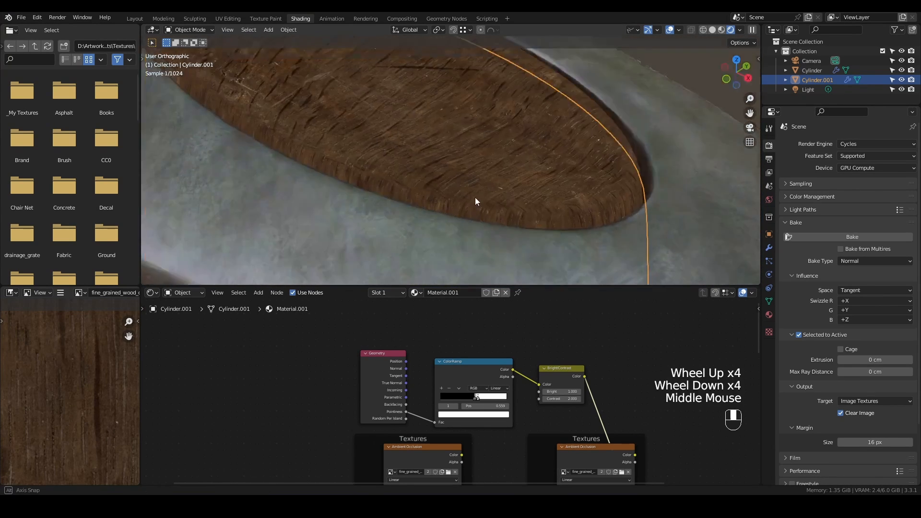
pyautogui.scroll(5, 418, 143)
pyautogui.scroll(-1, 358, 159)
pyautogui.scroll(-2, 365, 163)
pyautogui.scroll(1, 365, 163)
# Try adjusting the ColorRamp stops and the Bright/Contrast values.
pyautogui.click(471, 396)
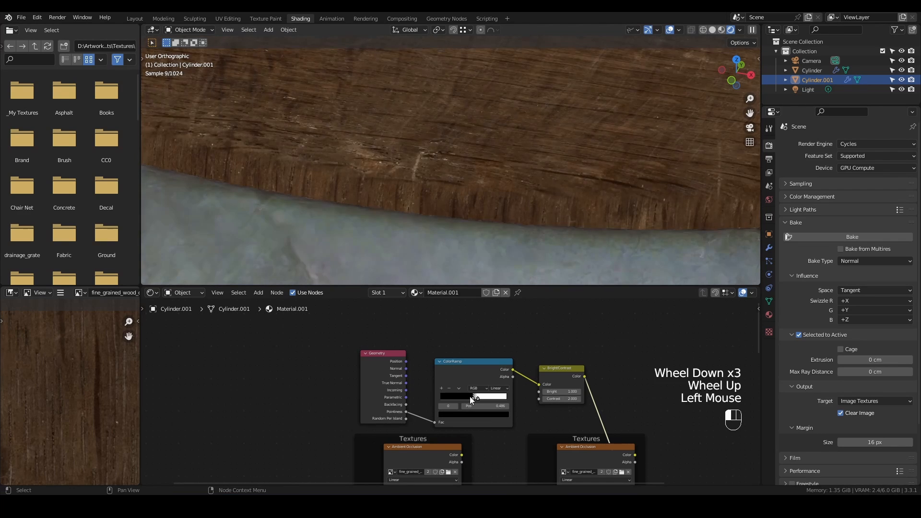
pyautogui.click(478, 398)
pyautogui.moveTo(565, 399); pyautogui.dragTo(560, 392)
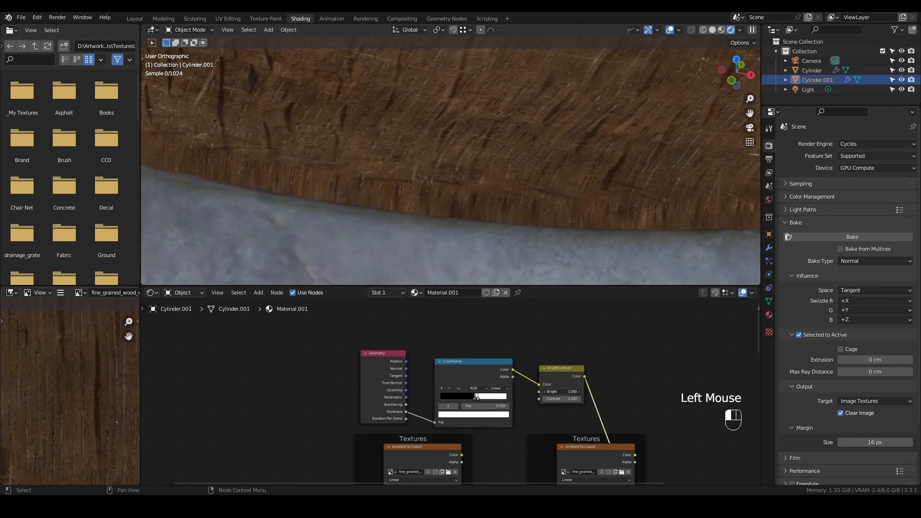
# Set the Y scale of the original Mapping node to 5.
pyautogui.scroll(-4, 464, 208)
pyautogui.moveTo(465, 208)
pyautogui.mouseDown(button='middle')
pyautogui.moveTo(496, 208)
pyautogui.moveTo(498, 144)
pyautogui.moveTo(526, 186)
pyautogui.moveTo(480, 204)
pyautogui.mouseUp(button='middle')
pyautogui.scroll(-3, 497, 139)
pyautogui.scroll(3, 498, 138)
pyautogui.scroll(-6, 489, 115)
pyautogui.scroll(5, 489, 210)
pyautogui.moveTo(426, 367); pyautogui.dragTo(408, 357, button='middle')
pyautogui.moveTo(467, 383); pyautogui.dragTo(588, 377, button='middle')
pyautogui.moveTo(369, 391); pyautogui.dragTo(438, 386, button='middle')
pyautogui.moveTo(378, 419)
pyautogui.mouseDown()
pyautogui.moveTo(406, 418)
pyautogui.moveTo(369, 418)
pyautogui.mouseUp()
# Examine the wood texture over the whole handle and close up at its bottom end.
pyautogui.scroll(-4, 449, 171)
pyautogui.moveTo(441, 182); pyautogui.dragTo(449, 171, button='middle')
pyautogui.scroll(4, 471, 127)
pyautogui.scroll(-3, 471, 127)
pyautogui.scroll(-5, 471, 127)
pyautogui.moveTo(471, 126); pyautogui.dragTo(463, 165, button='middle')
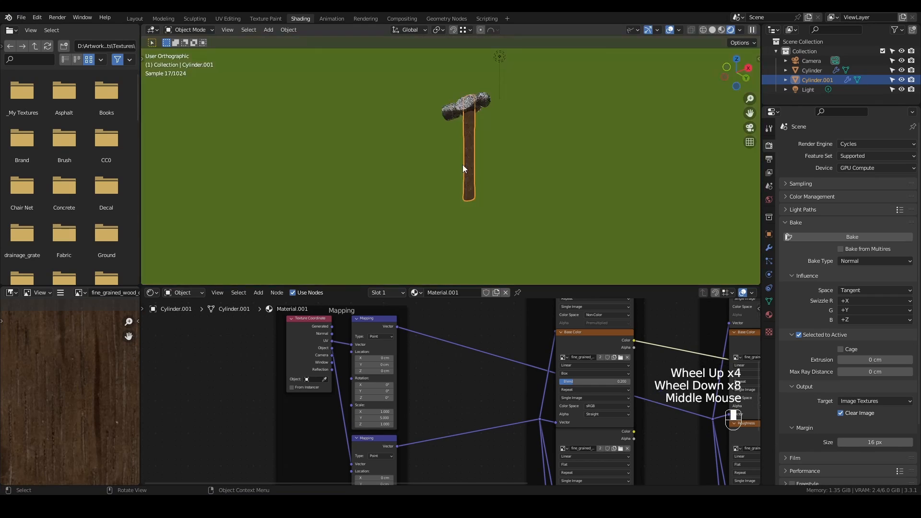
pyautogui.scroll(9, 469, 214)
pyautogui.scroll(6, 475, 216)
# Move the ColorRamp's white stop to about 0.541.
pyautogui.moveTo(624, 317); pyautogui.dragTo(537, 432, button='middle')
pyautogui.moveTo(624, 326); pyautogui.dragTo(591, 377, button='middle')
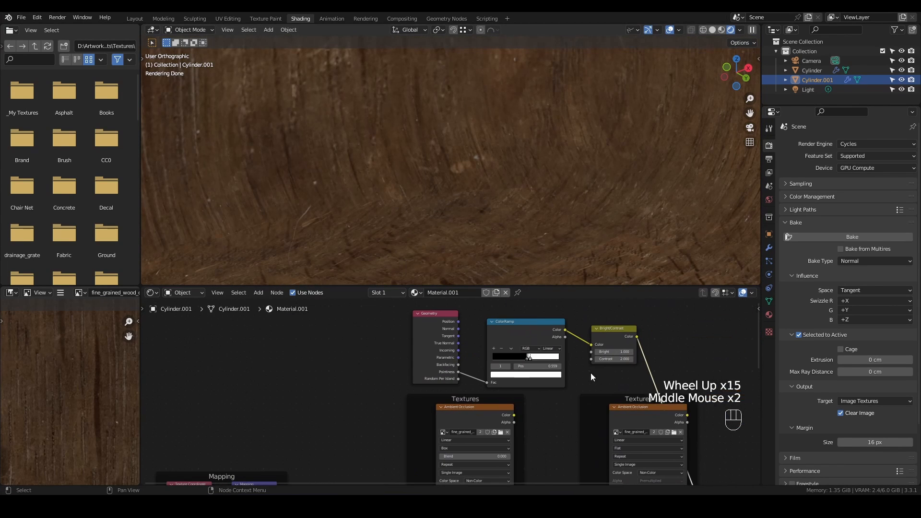
pyautogui.moveTo(535, 361); pyautogui.dragTo(530, 359)
pyautogui.scroll(-6, 408, 153)
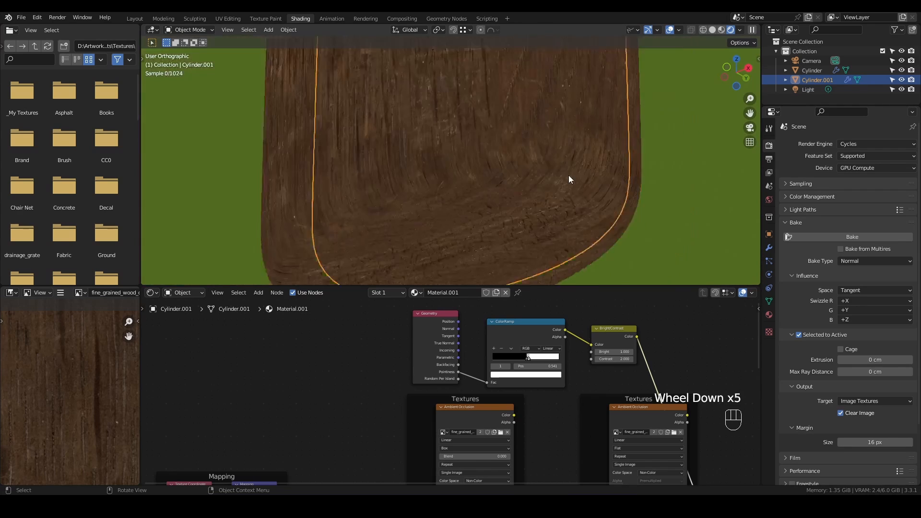
# Examine the wood blend on the handle's bottom end and on its top end inside the hammer head.
pyautogui.scroll(5, 456, 200)
pyautogui.scroll(2, 469, 168)
pyautogui.scroll(-5, 490, 177)
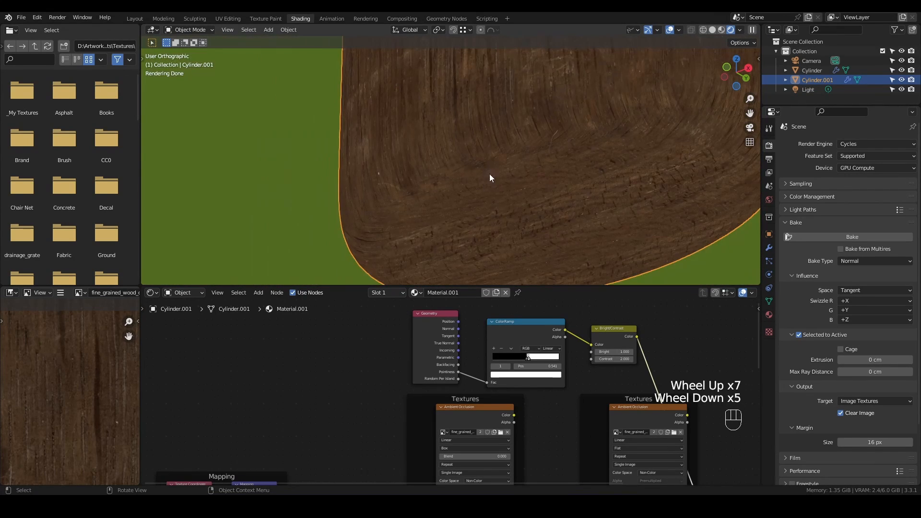
pyautogui.scroll(3, 376, 214)
pyautogui.scroll(-6, 378, 211)
pyautogui.scroll(-7, 436, 108)
pyautogui.scroll(6, 454, 128)
pyautogui.moveTo(436, 108); pyautogui.dragTo(479, 124, button='middle')
pyautogui.scroll(4, 468, 115)
pyautogui.scroll(3, 468, 114)
pyautogui.scroll(-2, 467, 114)
pyautogui.scroll(-1, 630, 400)
# Duplicate the Mix node with its links along Y, feed it both Roughness textures, and link it to the Principled BSDF's Roughness.
pyautogui.moveTo(630, 400); pyautogui.dragTo(571, 413, button='middle')
pyautogui.click(583, 316)
pyautogui.hotkey('ctrl', 'shift', 'd')
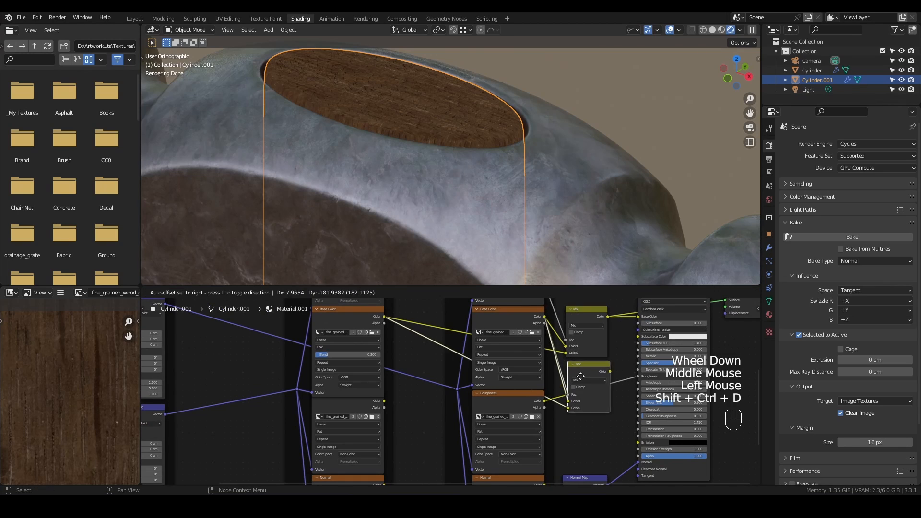
pyautogui.press('y')
pyautogui.click(547, 401)
pyautogui.moveTo(547, 401); pyautogui.dragTo(568, 413)
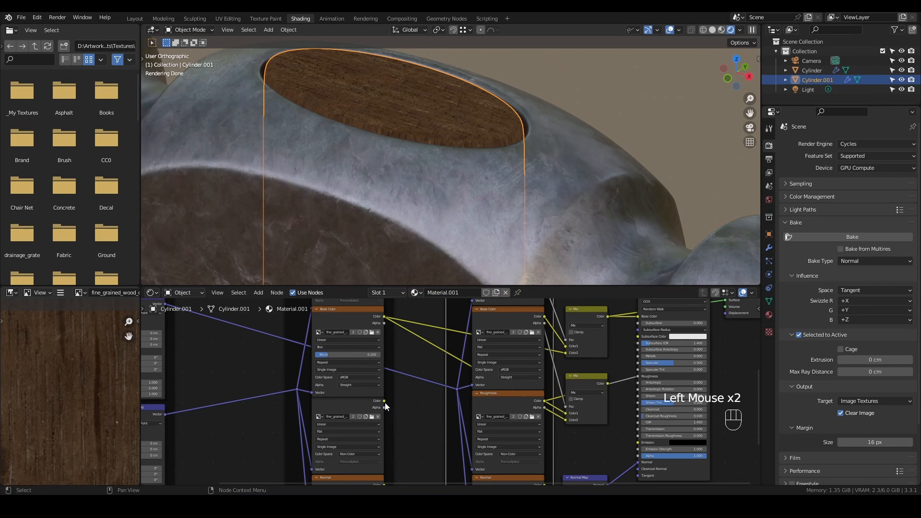
pyautogui.moveTo(384, 402); pyautogui.dragTo(566, 421)
pyautogui.moveTo(608, 384); pyautogui.dragTo(638, 377)
# Move the Normal Map, Principled BSDF and Material Output nodes away from the textures to make room.
pyautogui.moveTo(522, 408); pyautogui.dragTo(454, 375, button='middle')
pyautogui.scroll(-3, 456, 377)
pyautogui.moveTo(497, 404); pyautogui.dragTo(561, 435)
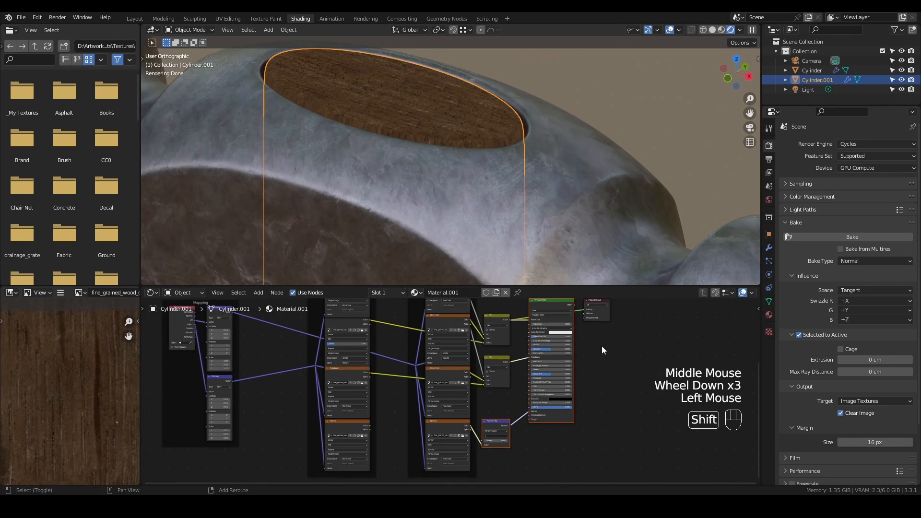
pyautogui.keyDown('shift'); pyautogui.click(598, 315); pyautogui.keyUp('shift')
pyautogui.press('g')
pyautogui.click(648, 317)
# Duplicate the roughness Mix node with its links beside the Normal textures and link its Color output to the Normal Map's Color.
pyautogui.scroll(3, 502, 374)
pyautogui.moveTo(500, 396); pyautogui.dragTo(544, 359, button='middle')
pyautogui.click(543, 333)
pyautogui.hotkey('ctrl', 'shift', 'd')
pyautogui.click(494, 408)
pyautogui.scroll(1, 495, 408)
pyautogui.click(555, 390)
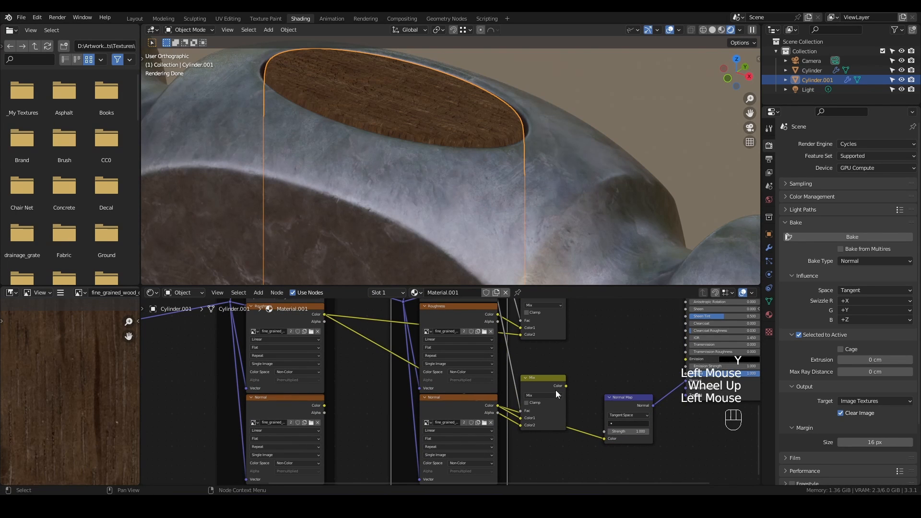
pyautogui.moveTo(566, 386); pyautogui.dragTo(605, 438)
# Link the box-projected Normal texture's Color to the new Mix node's Color2 input.
pyautogui.keyDown('alt'); pyautogui.moveTo(307, 406); pyautogui.dragTo(537, 422, button='right'); pyautogui.keyUp('alt')
pyautogui.hotkey('ctrl', 'z')
pyautogui.moveTo(325, 405); pyautogui.dragTo(521, 429)
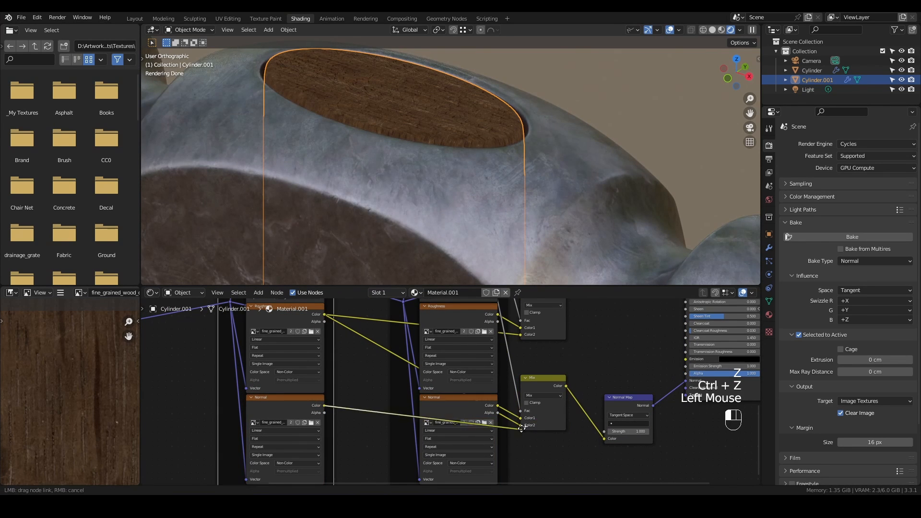
pyautogui.scroll(-4, 521, 433)
pyautogui.keyDown('ctrl'); pyautogui.moveTo(554, 431); pyautogui.dragTo(640, 404, button='middle'); pyautogui.keyUp('ctrl')
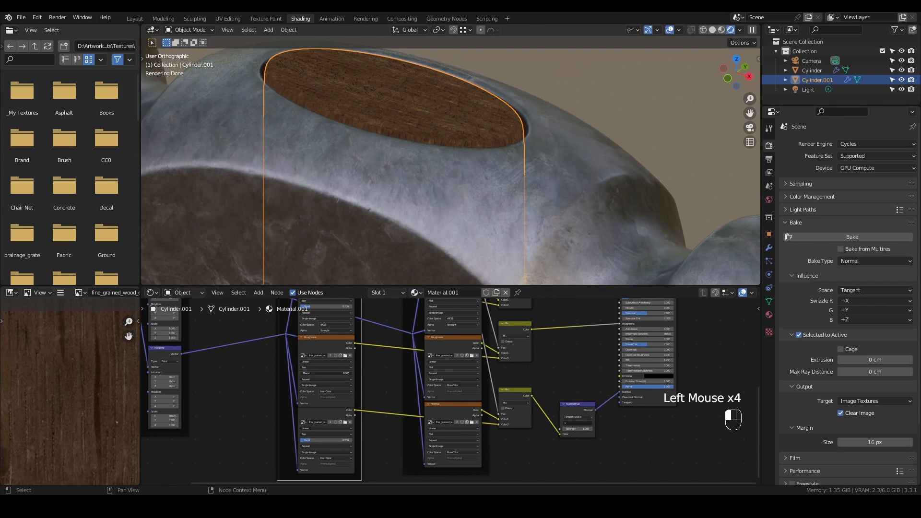
# Connect the Principled BSDF to the Material Output and examine the shaded wood at the handle's top end.
pyautogui.scroll(4, 336, 374)
pyautogui.scroll(1, 367, 381)
pyautogui.scroll(-5, 535, 422)
pyautogui.keyDown('ctrl'); pyautogui.keyDown('shift'); pyautogui.click(623, 374); pyautogui.keyUp('shift'); pyautogui.keyUp('ctrl')
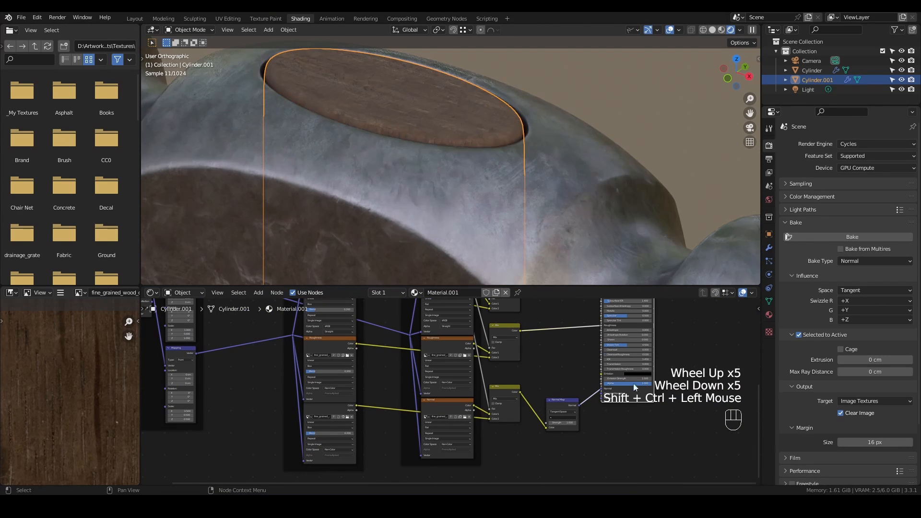
pyautogui.scroll(3, 476, 151)
pyautogui.scroll(3, 481, 166)
pyautogui.scroll(-5, 511, 143)
pyautogui.scroll(1, 501, 168)
pyautogui.scroll(-4, 495, 186)
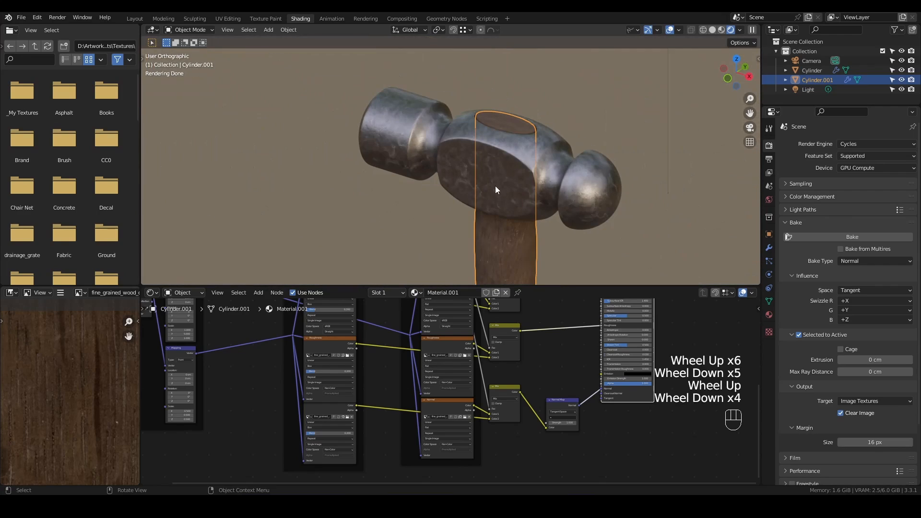
# Deselect everything and examine the textured hammer head and handle in perspective view.
pyautogui.moveTo(558, 336); pyautogui.dragTo(567, 461, button='middle')
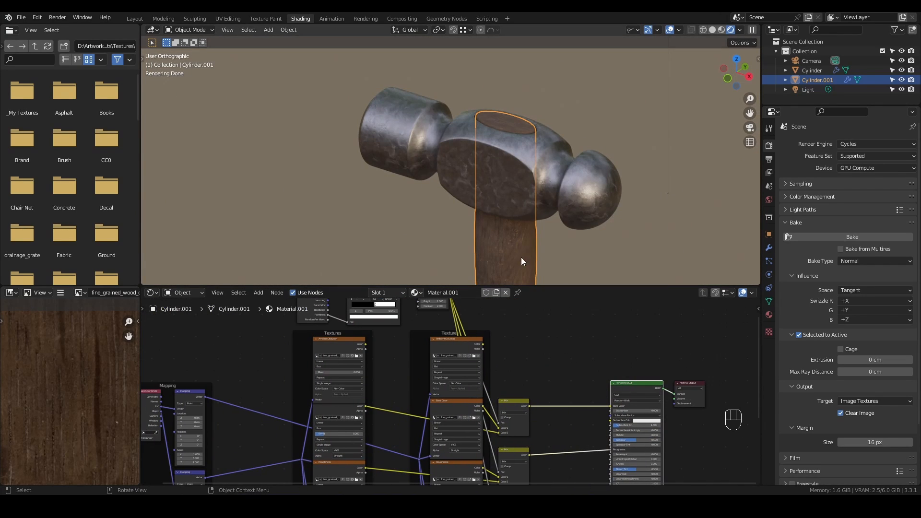
pyautogui.scroll(-3, 521, 257)
pyautogui.moveTo(521, 258); pyautogui.dragTo(526, 147, button='middle')
pyautogui.press('KP_5')
pyautogui.scroll(5, 551, 180)
pyautogui.moveTo(552, 180); pyautogui.dragTo(448, 169, button='middle')
pyautogui.scroll(-1, 528, 158)
pyautogui.scroll(1, 552, 153)
pyautogui.scroll(-2, 576, 151)
pyautogui.scroll(1, 600, 150)
pyautogui.hotkey('alt', 'a')
pyautogui.scroll(-2, 521, 144)
pyautogui.scroll(4, 525, 120)
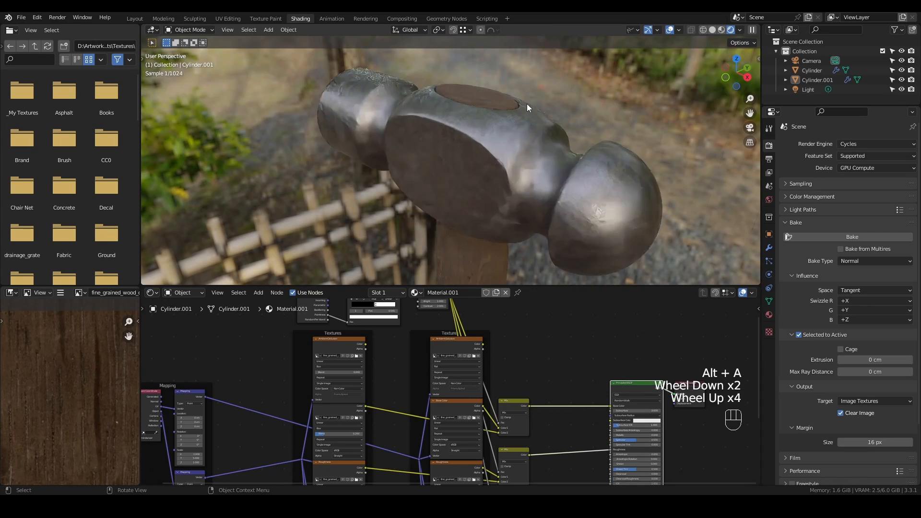
pyautogui.scroll(-1, 565, 154)
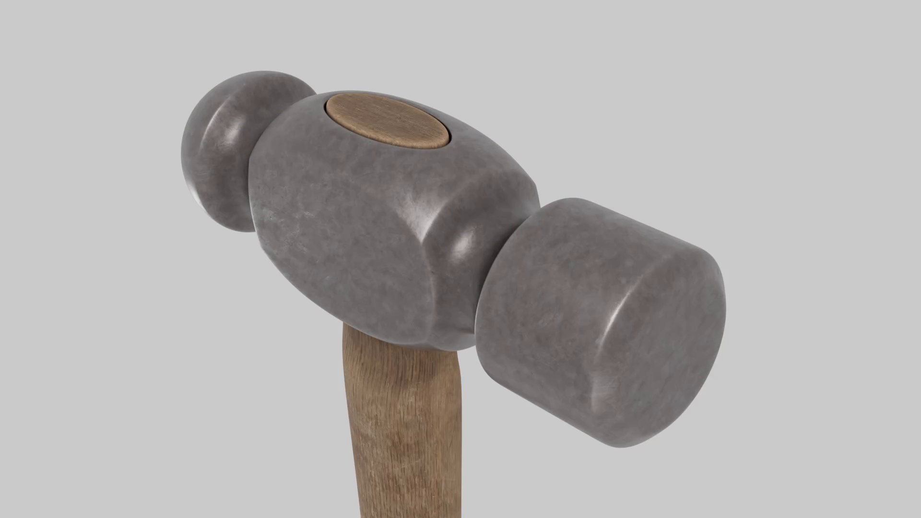